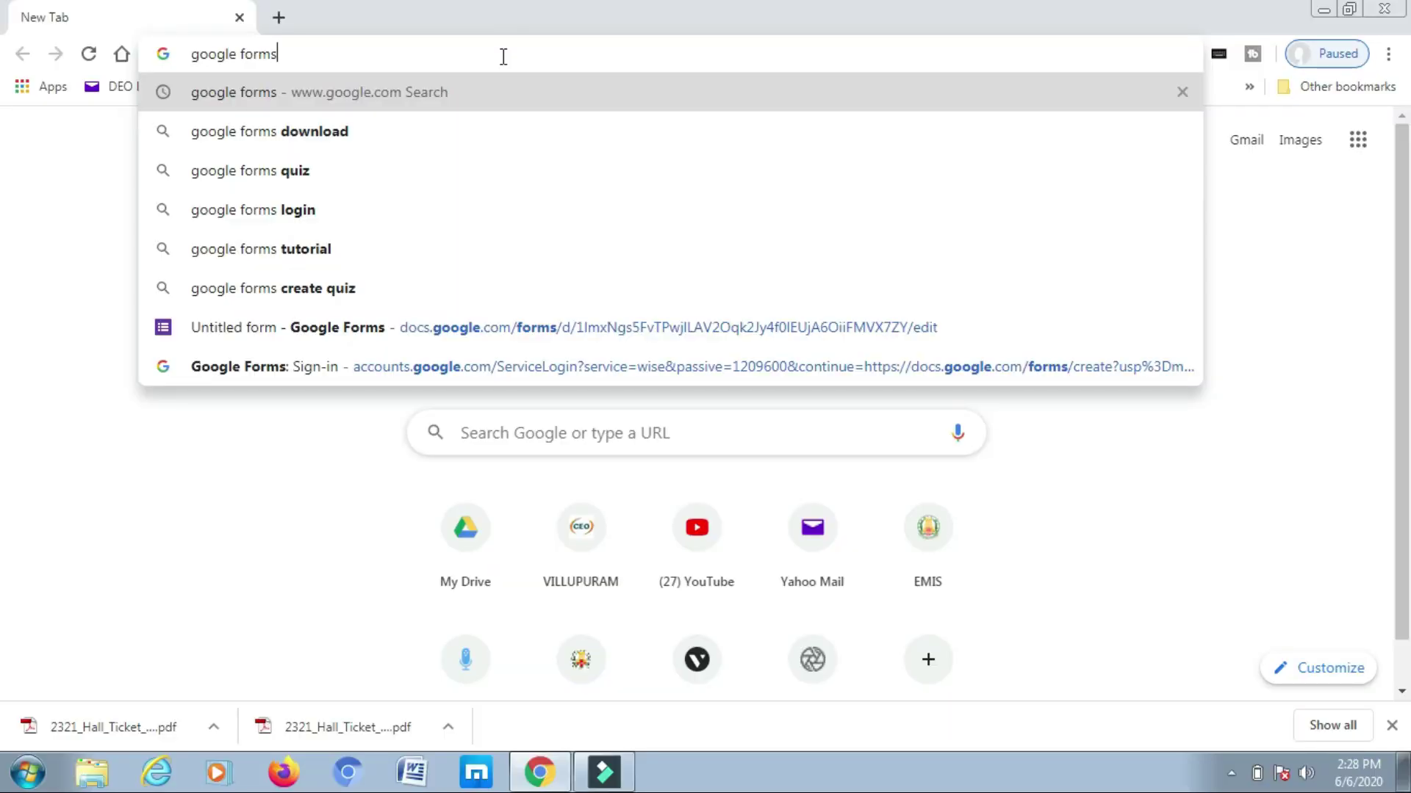
- Search for google forms and open the Google Forms about page from the results
{"action": "key", "text": "Return"}
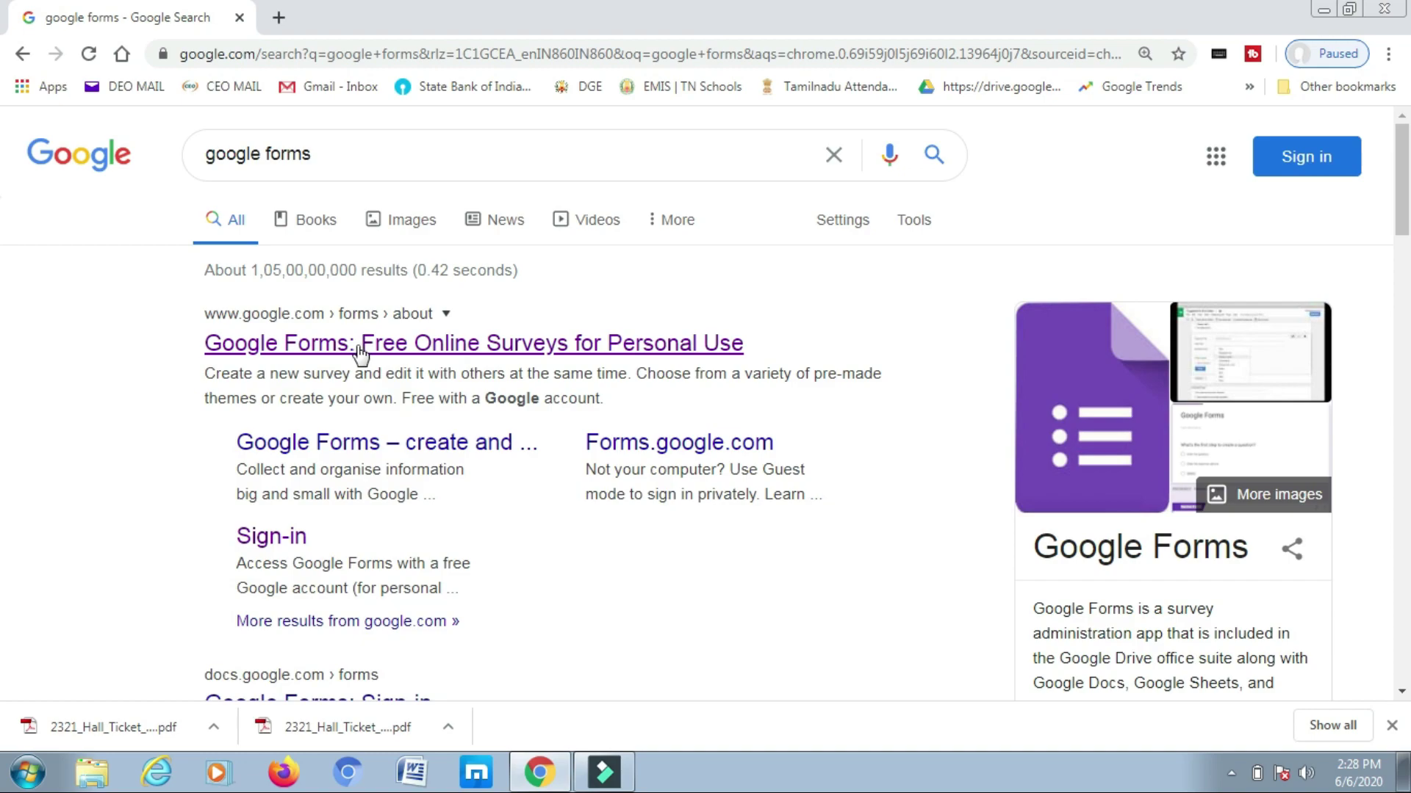
{"action": "left_click", "coordinate": [393, 346]}
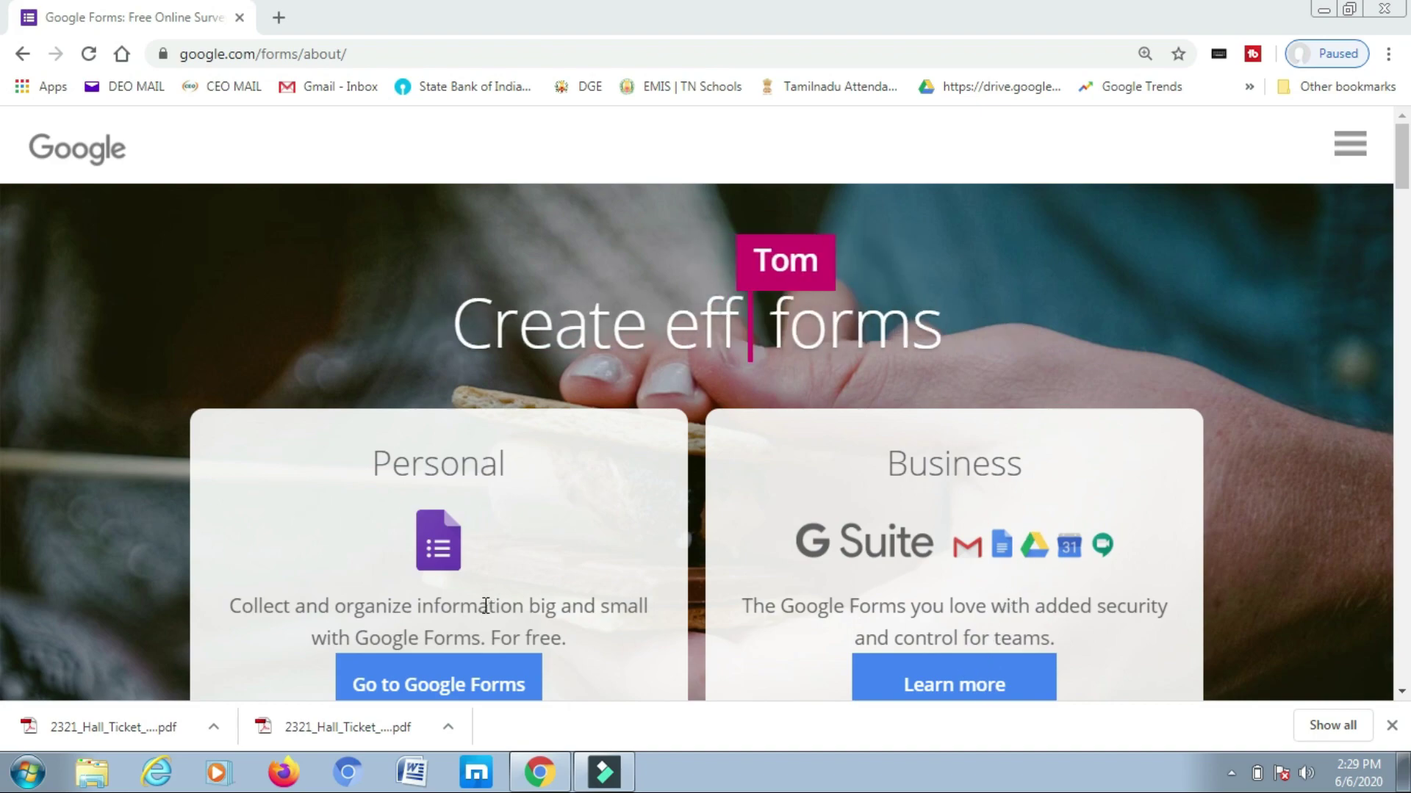
- Go into Google Forms and browse the template gallery's Personal, Work and Education categories
{"action": "left_click", "coordinate": [455, 691]}
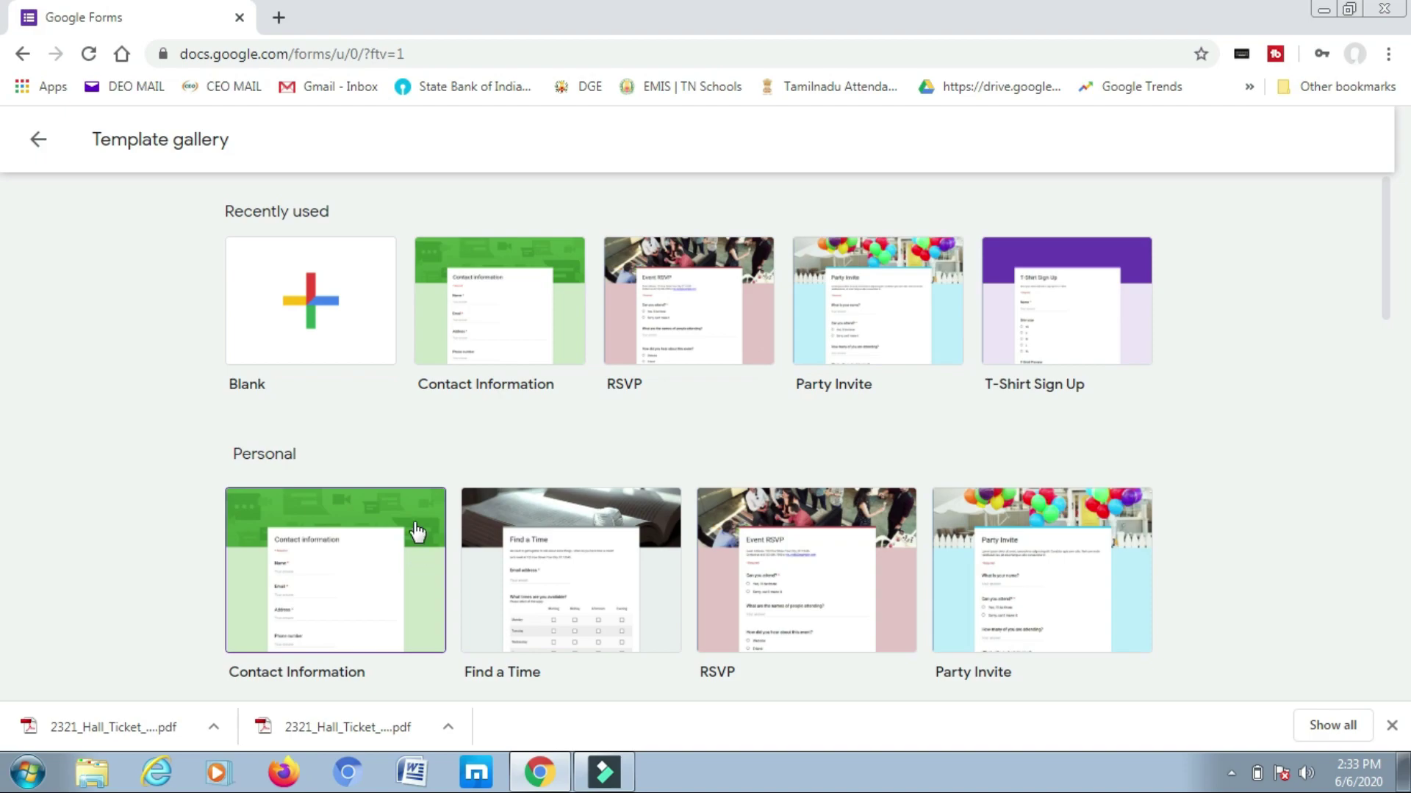
{"action": "scroll", "coordinate": [472, 362], "scroll_direction": "down", "scroll_amount": 2}
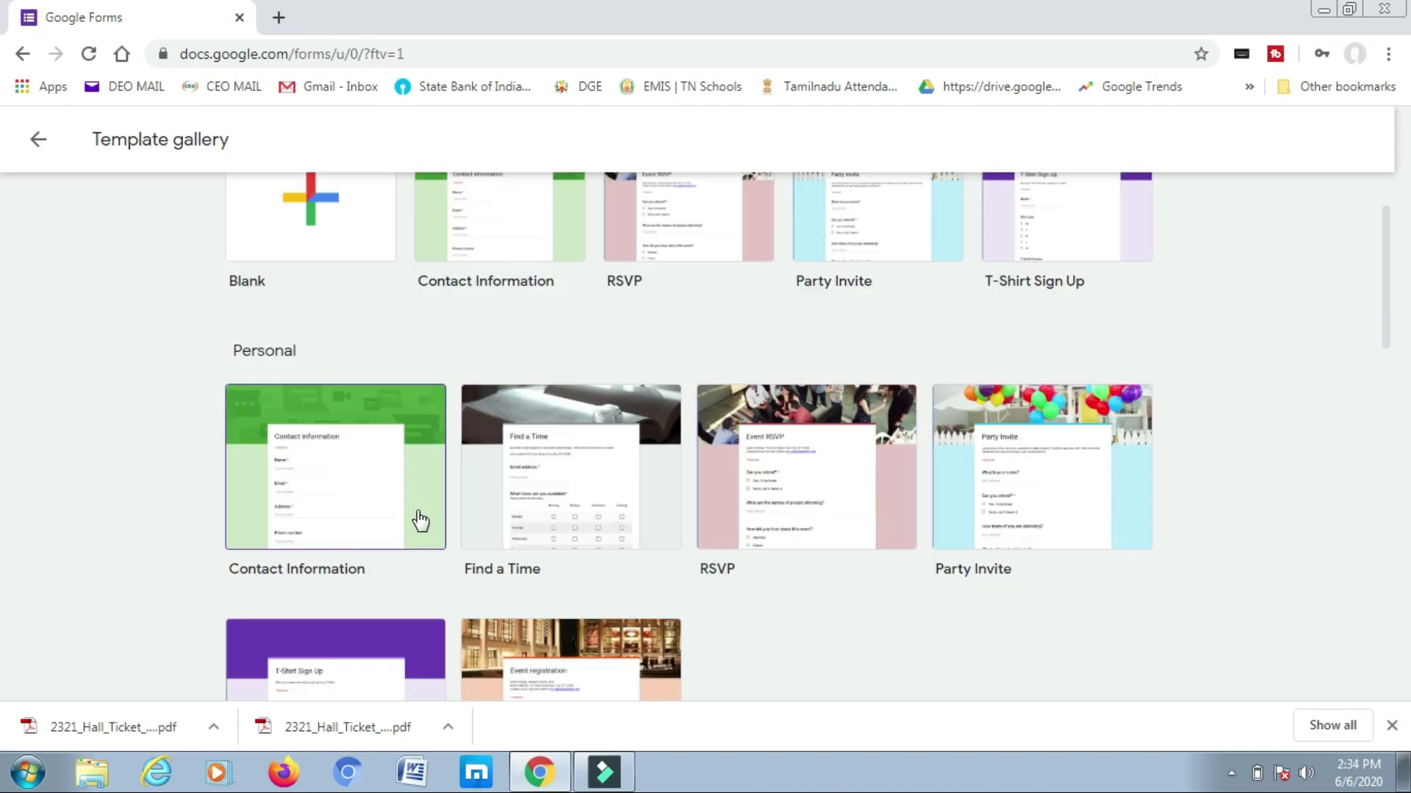
{"action": "scroll", "coordinate": [337, 491], "scroll_direction": "down", "scroll_amount": 6}
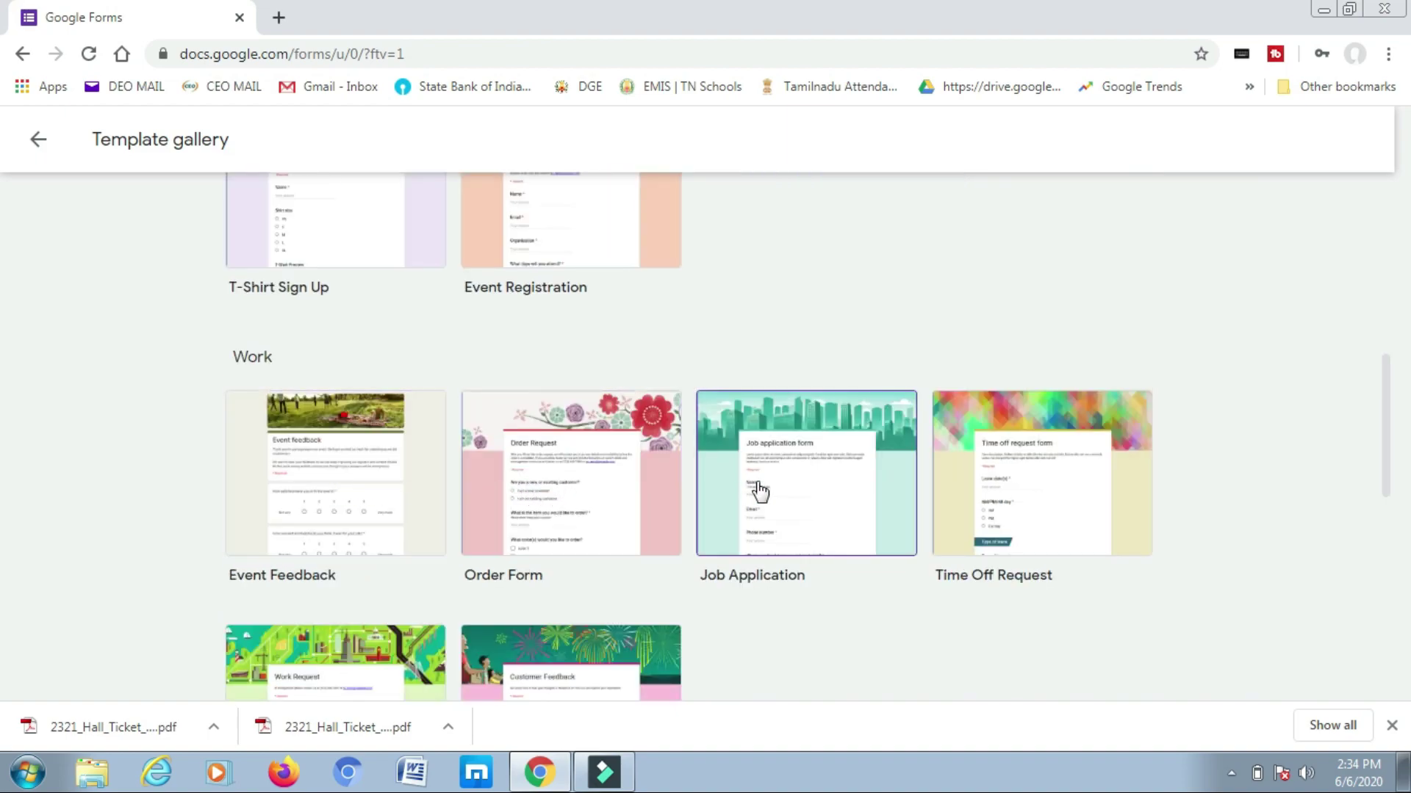
{"action": "scroll", "coordinate": [727, 562], "scroll_direction": "down", "scroll_amount": 3}
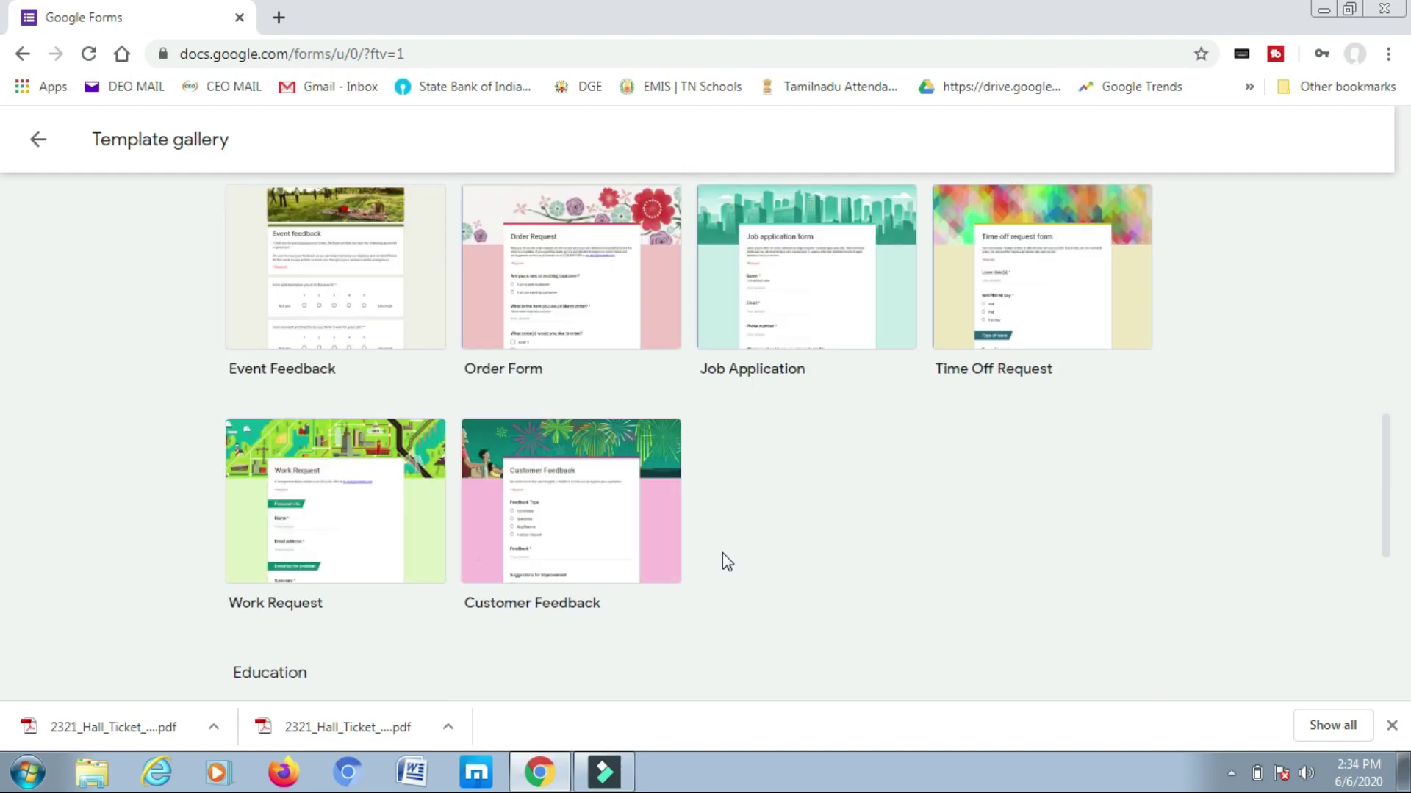
{"action": "scroll", "coordinate": [727, 562], "scroll_direction": "down", "scroll_amount": 7}
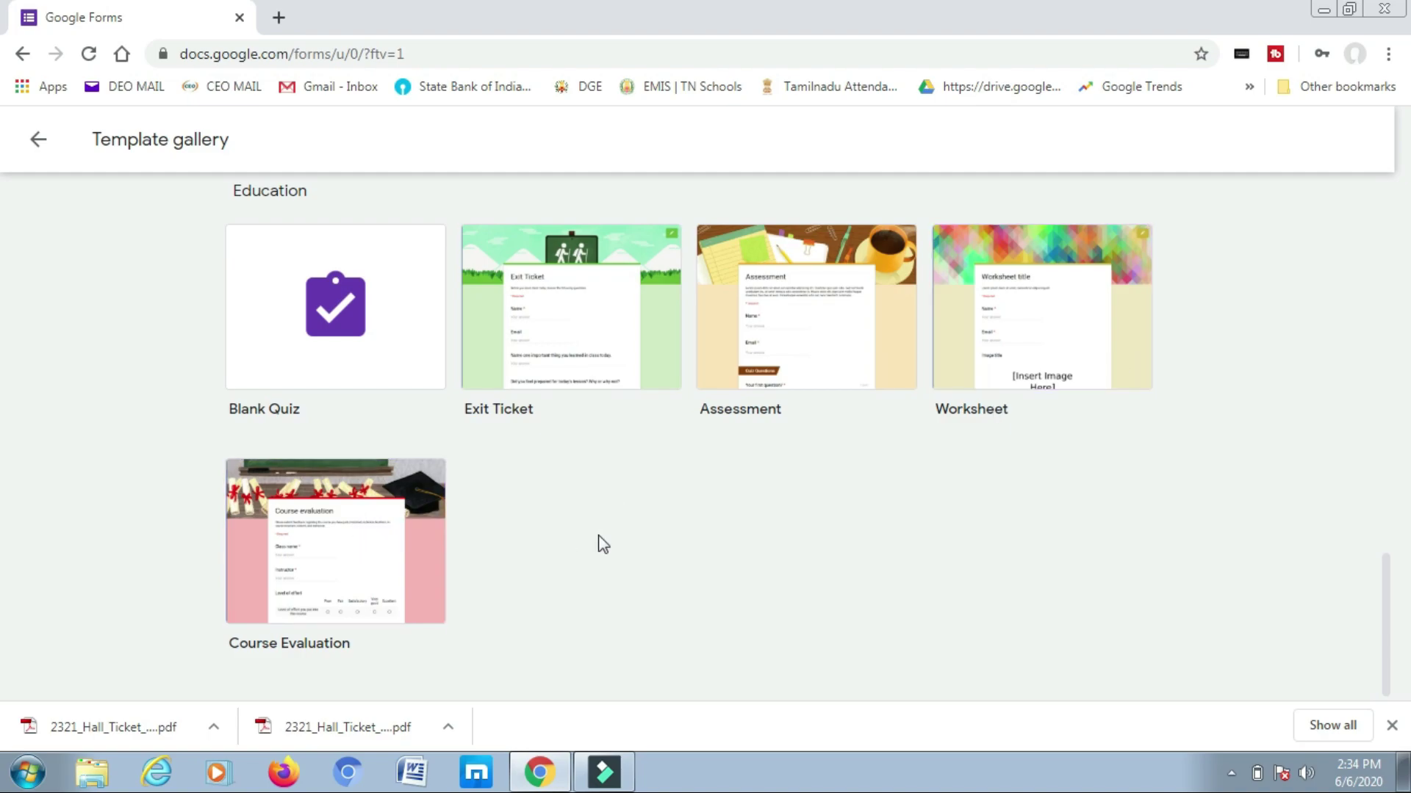
{"action": "scroll", "coordinate": [602, 545], "scroll_direction": "up", "scroll_amount": 15}
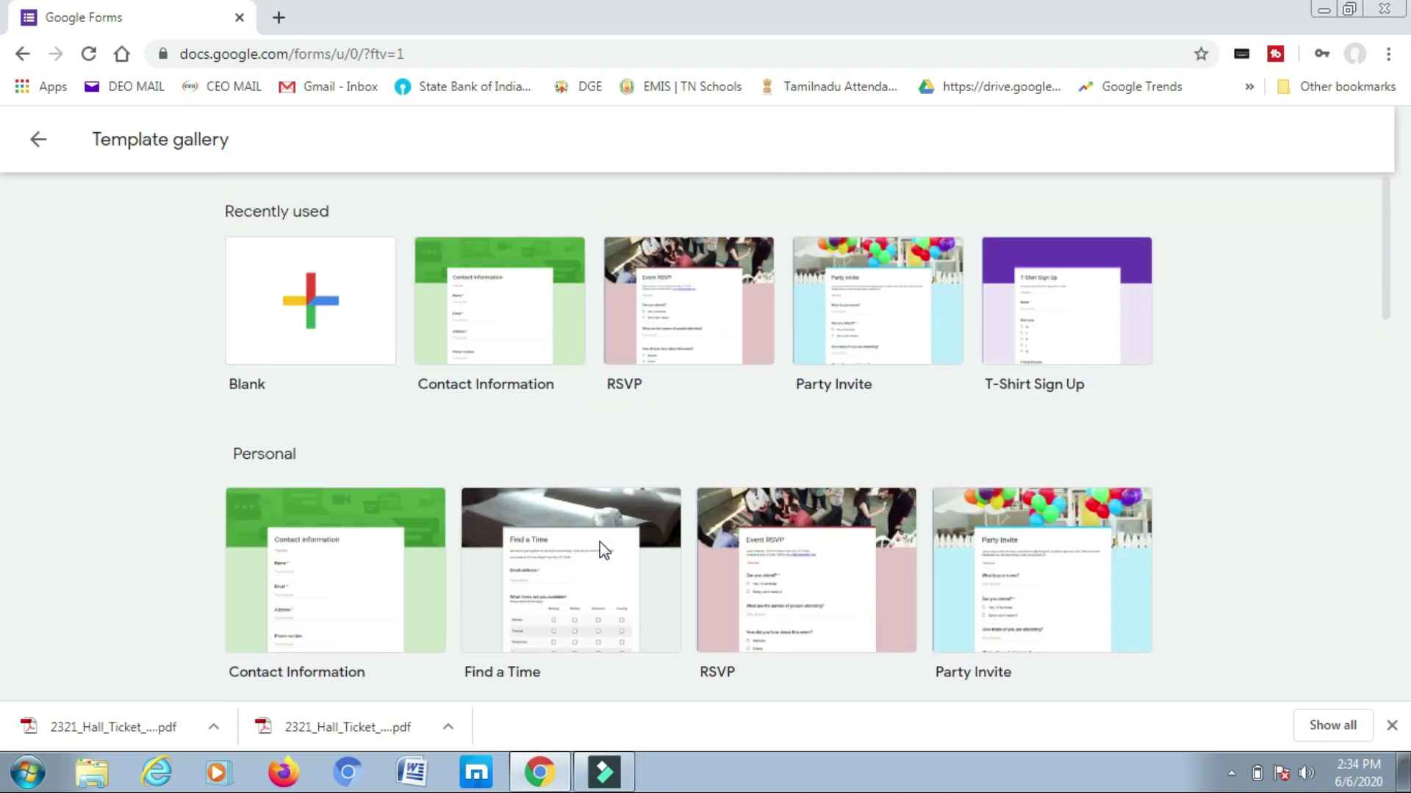
- Start a blank form and make its first question a short-answer question titled மாணவர் பெயர்
{"action": "left_click", "coordinate": [318, 311]}
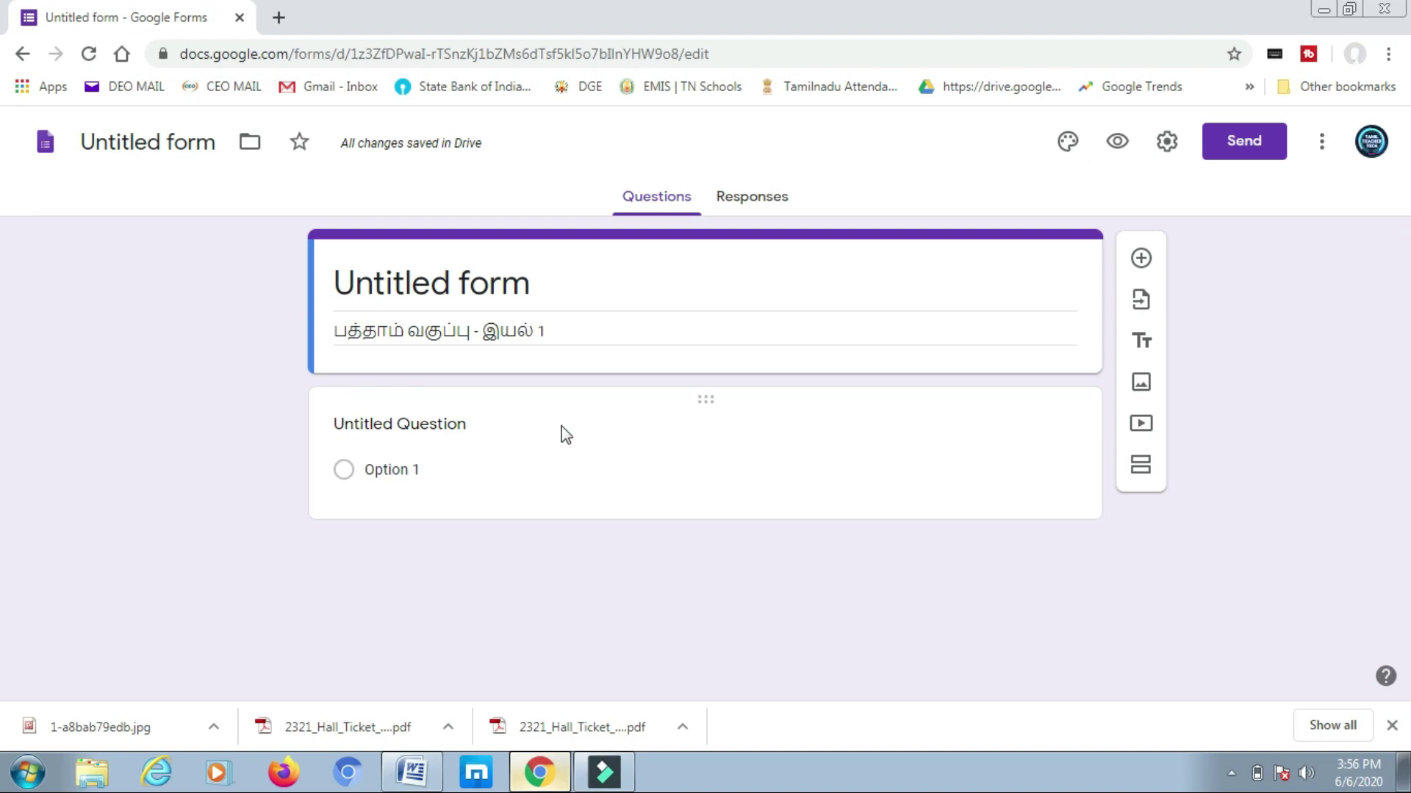
{"action": "left_click", "coordinate": [414, 428]}
{"action": "type", "text": "மாணவர் பெயர்"}
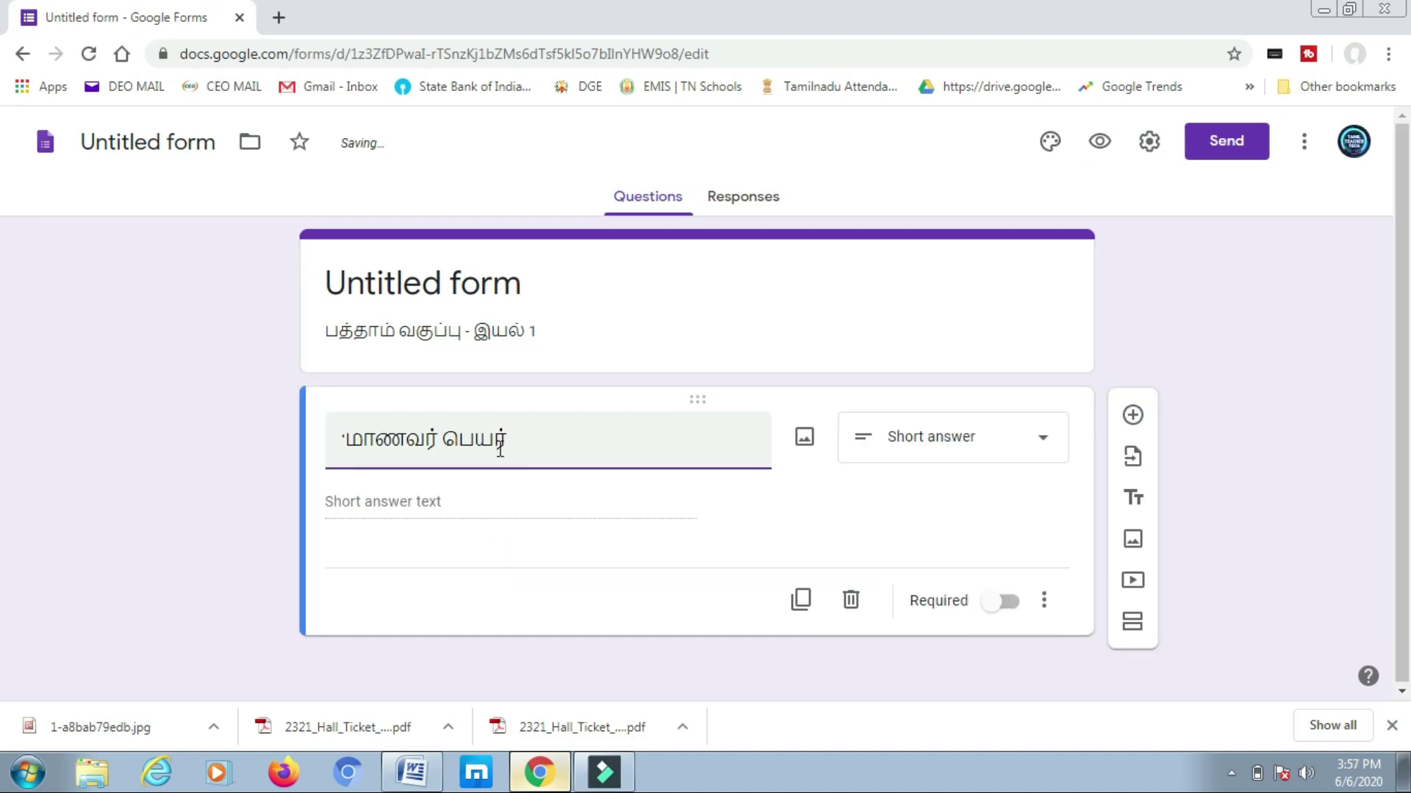
{"action": "left_click", "coordinate": [351, 441]}
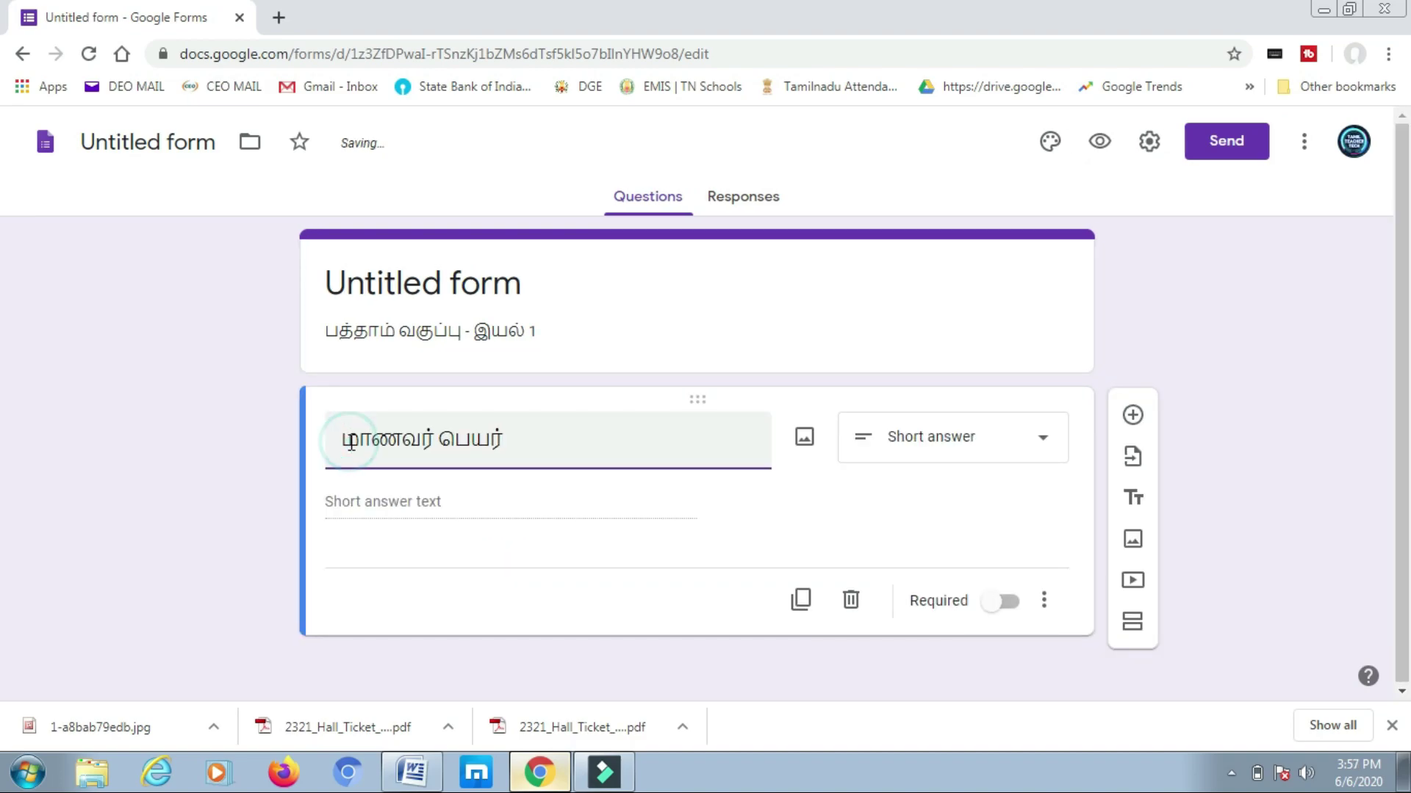
{"action": "left_click", "coordinate": [1043, 441]}
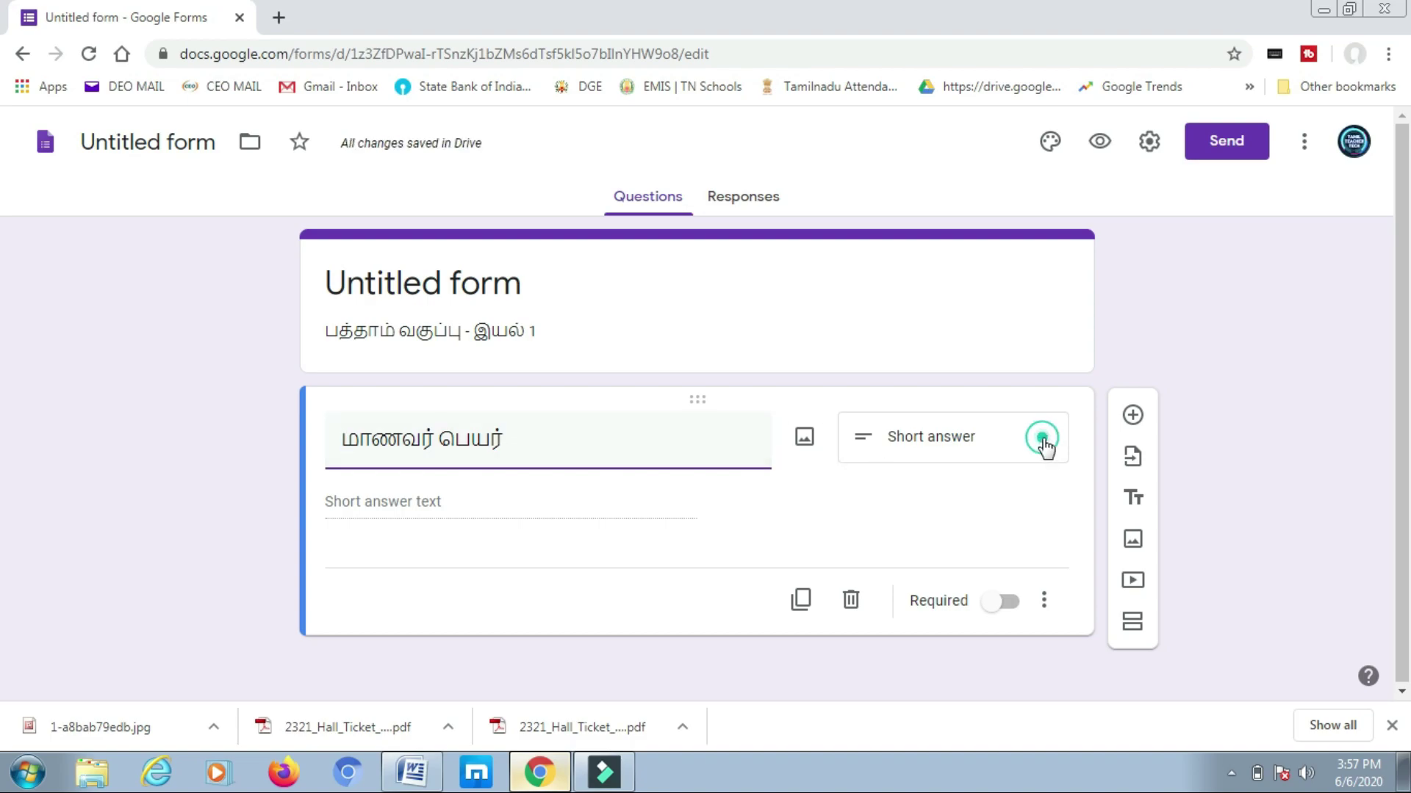
{"action": "left_click", "coordinate": [951, 162]}
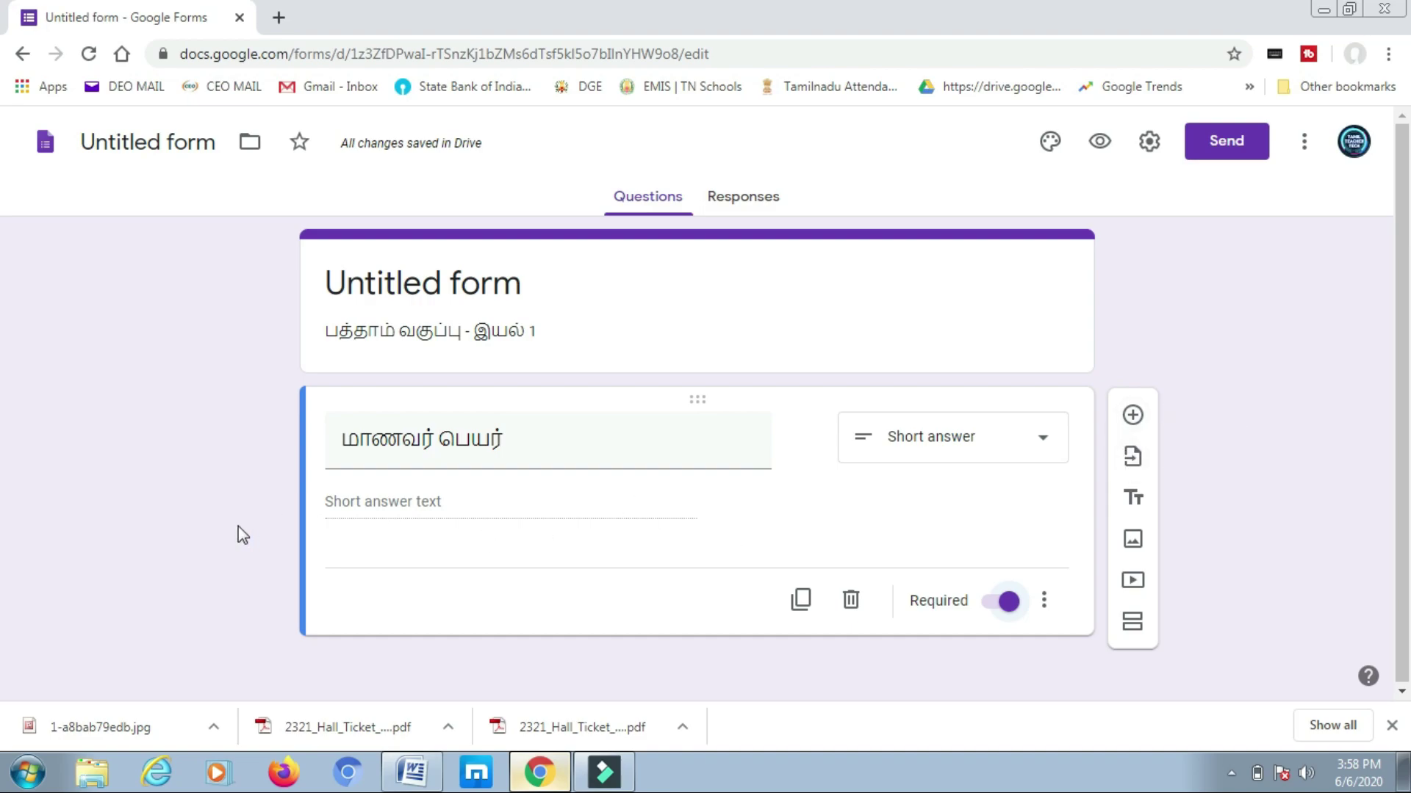
- Add a second question titled மாணவர் பயிலும் பள்ளி and set its type to Short answer
{"action": "left_click", "coordinate": [1132, 416]}
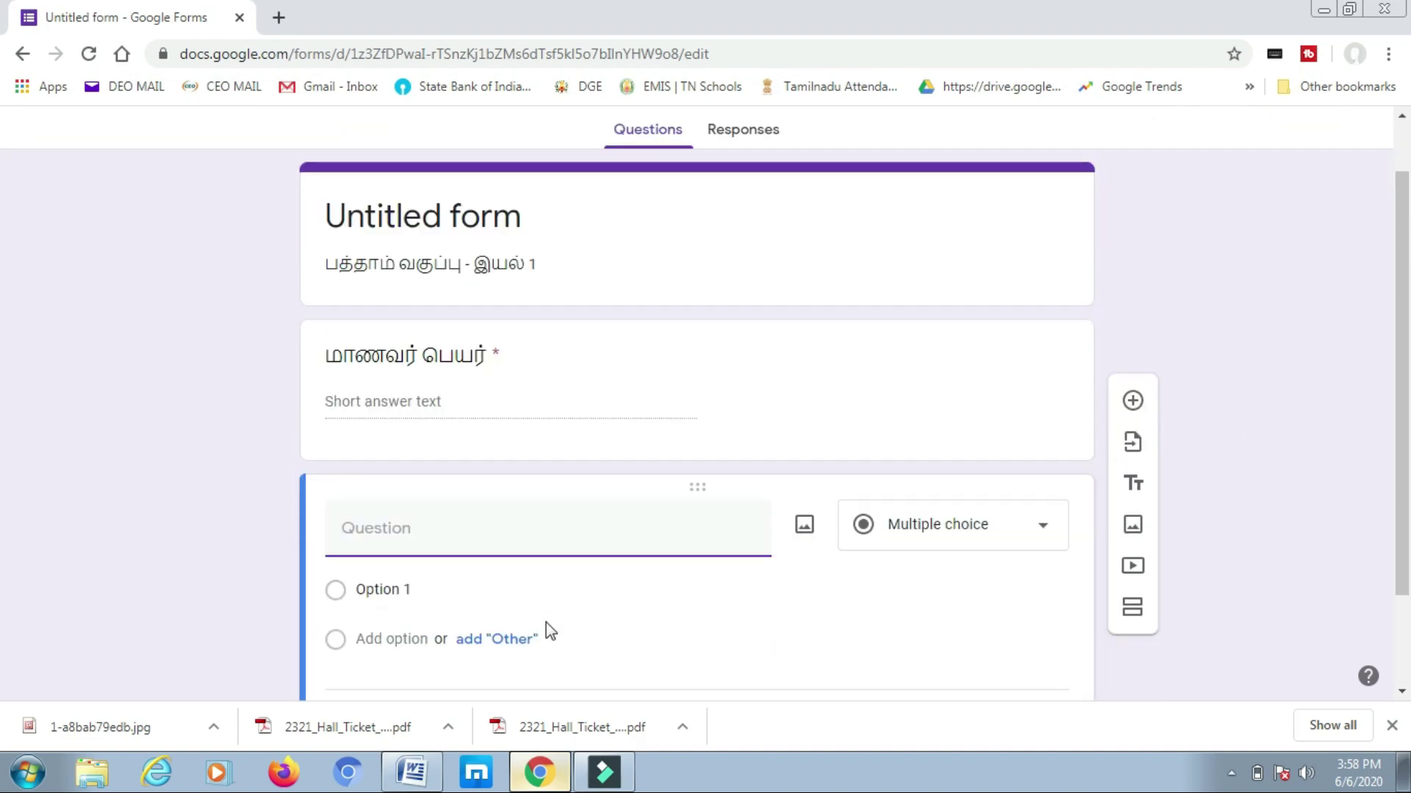
{"action": "left_click", "coordinate": [467, 490]}
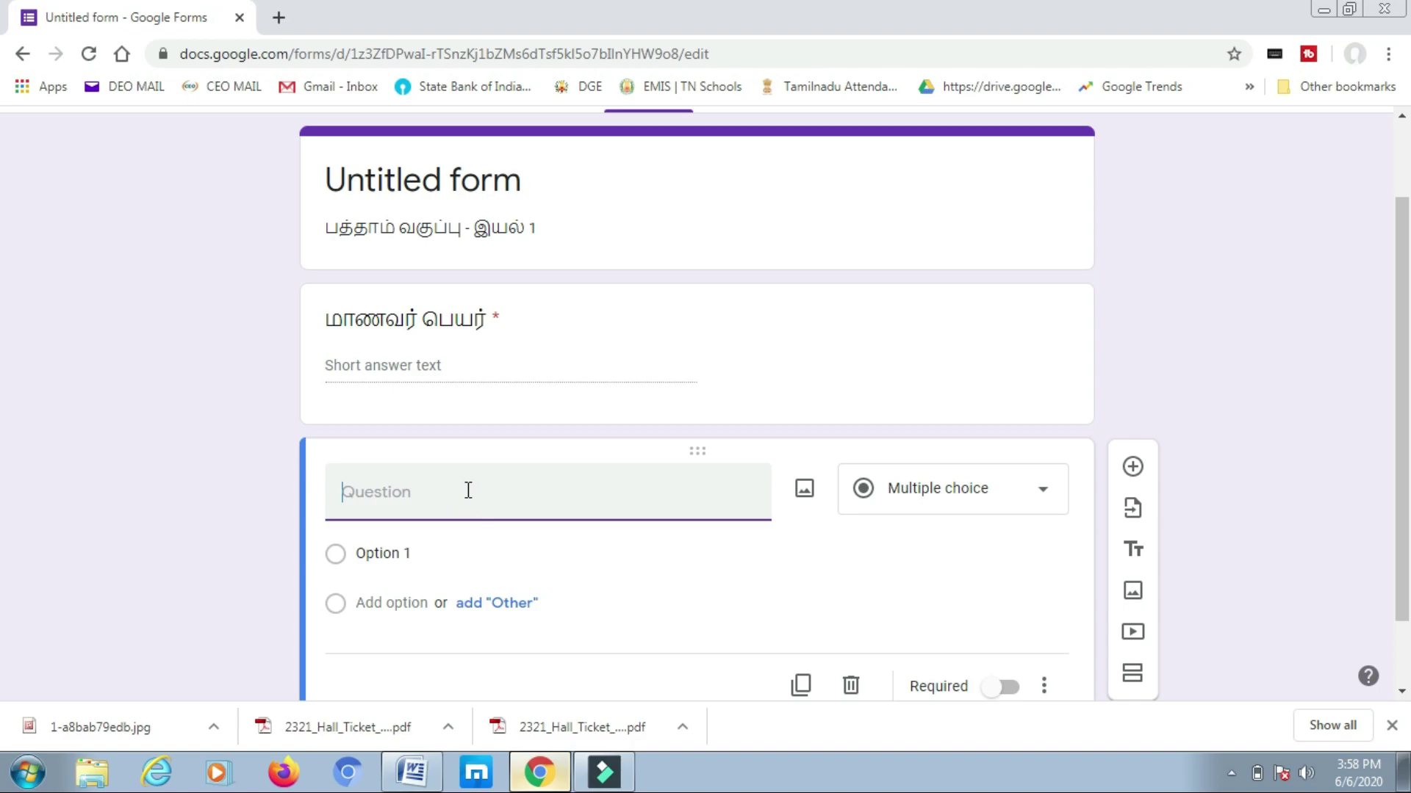
{"action": "type", "text": "மாணவர் பயிலும் பள்ளி"}
{"action": "left_click", "coordinate": [1043, 498]}
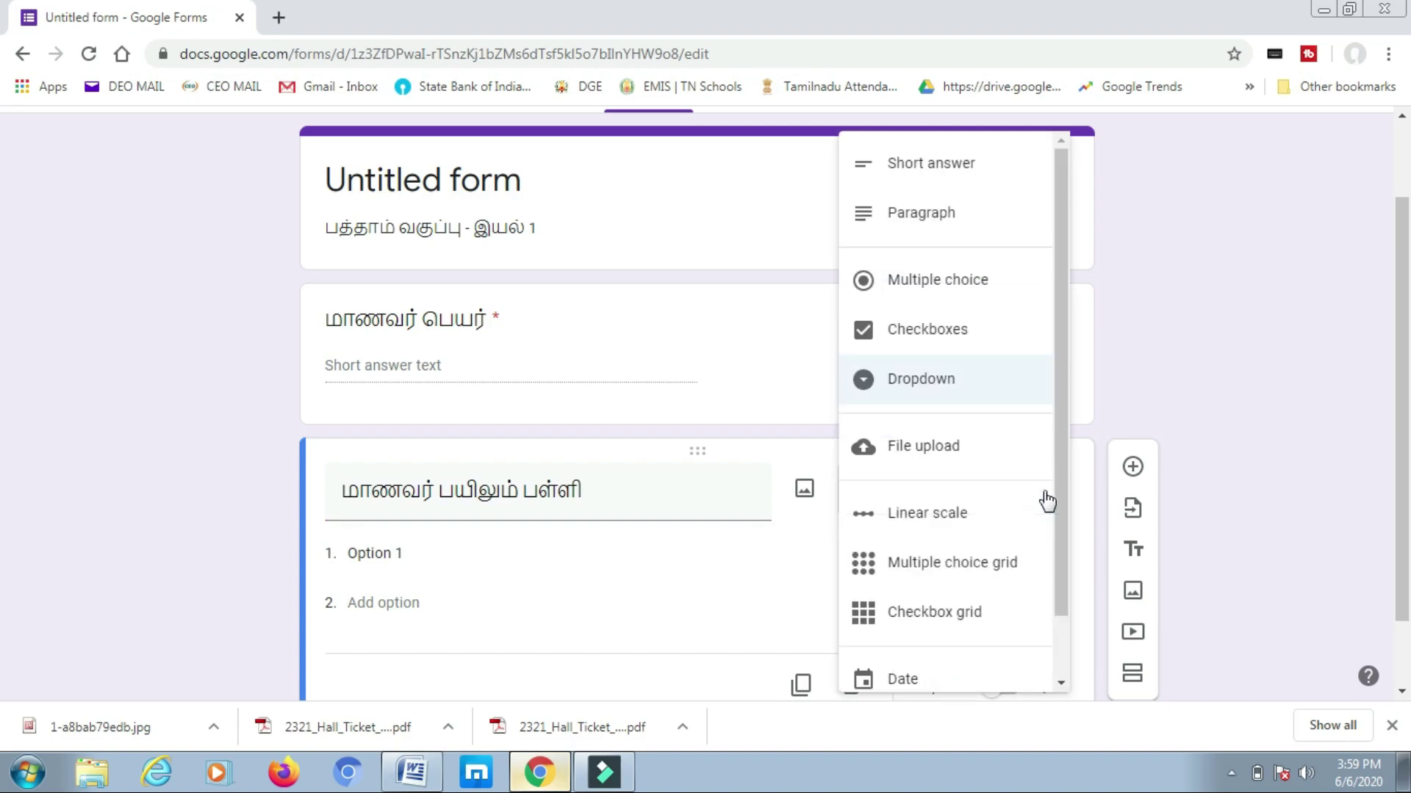
{"action": "left_click", "coordinate": [922, 169]}
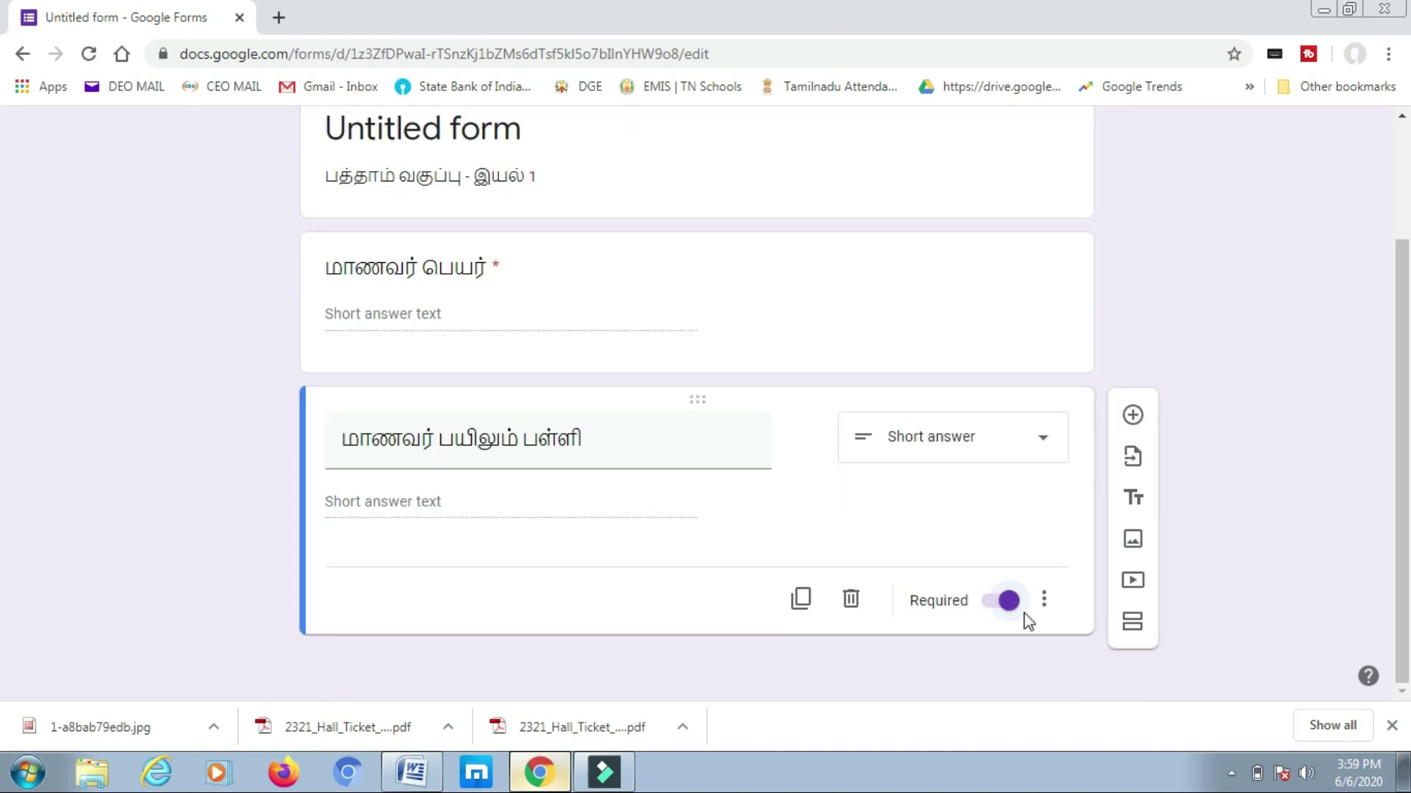
{"action": "scroll", "coordinate": [1280, 488], "scroll_direction": "up", "scroll_amount": 1}
{"action": "scroll", "coordinate": [1214, 486], "scroll_direction": "down", "scroll_amount": 1}
{"action": "scroll", "coordinate": [755, 539], "scroll_direction": "up", "scroll_amount": 1}
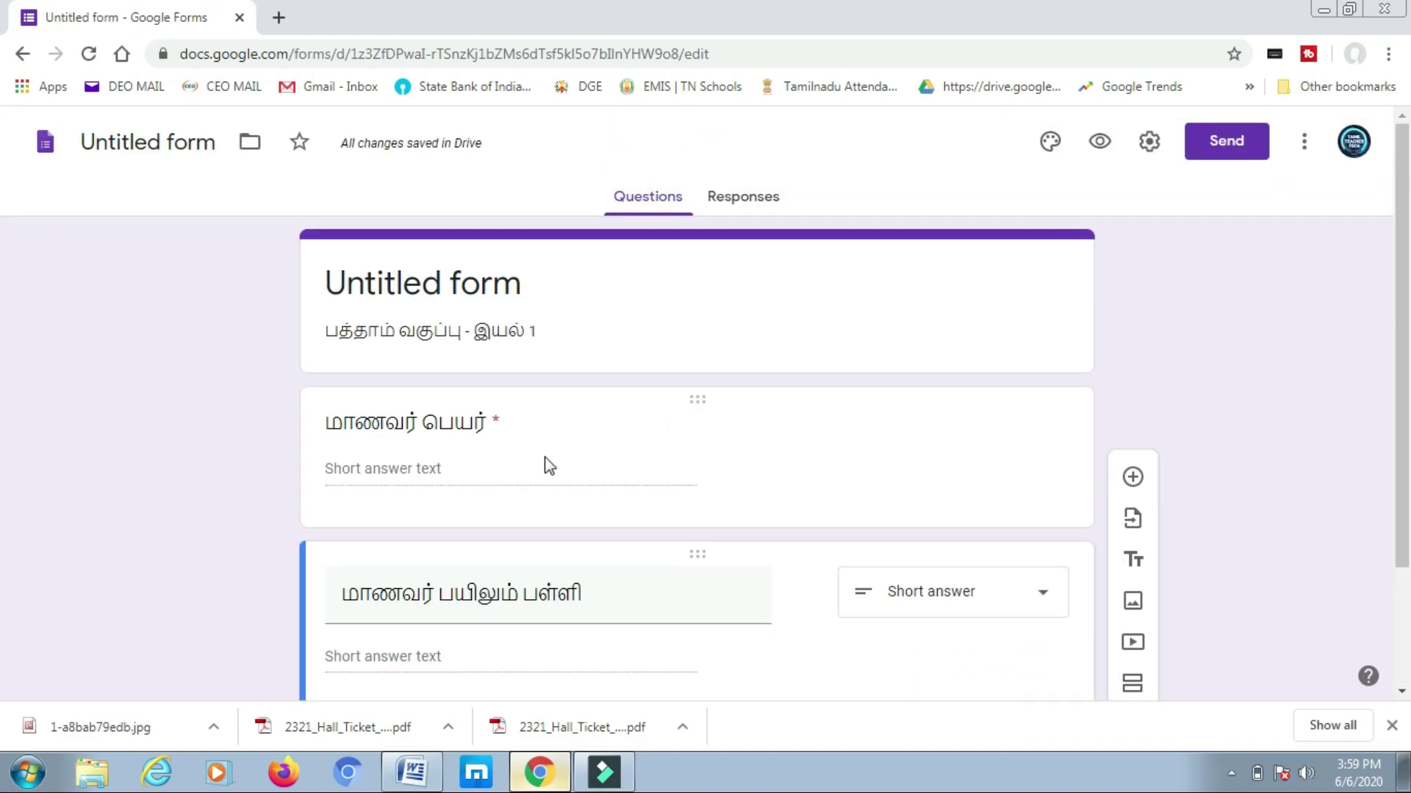
{"action": "scroll", "coordinate": [545, 457], "scroll_direction": "down", "scroll_amount": 2}
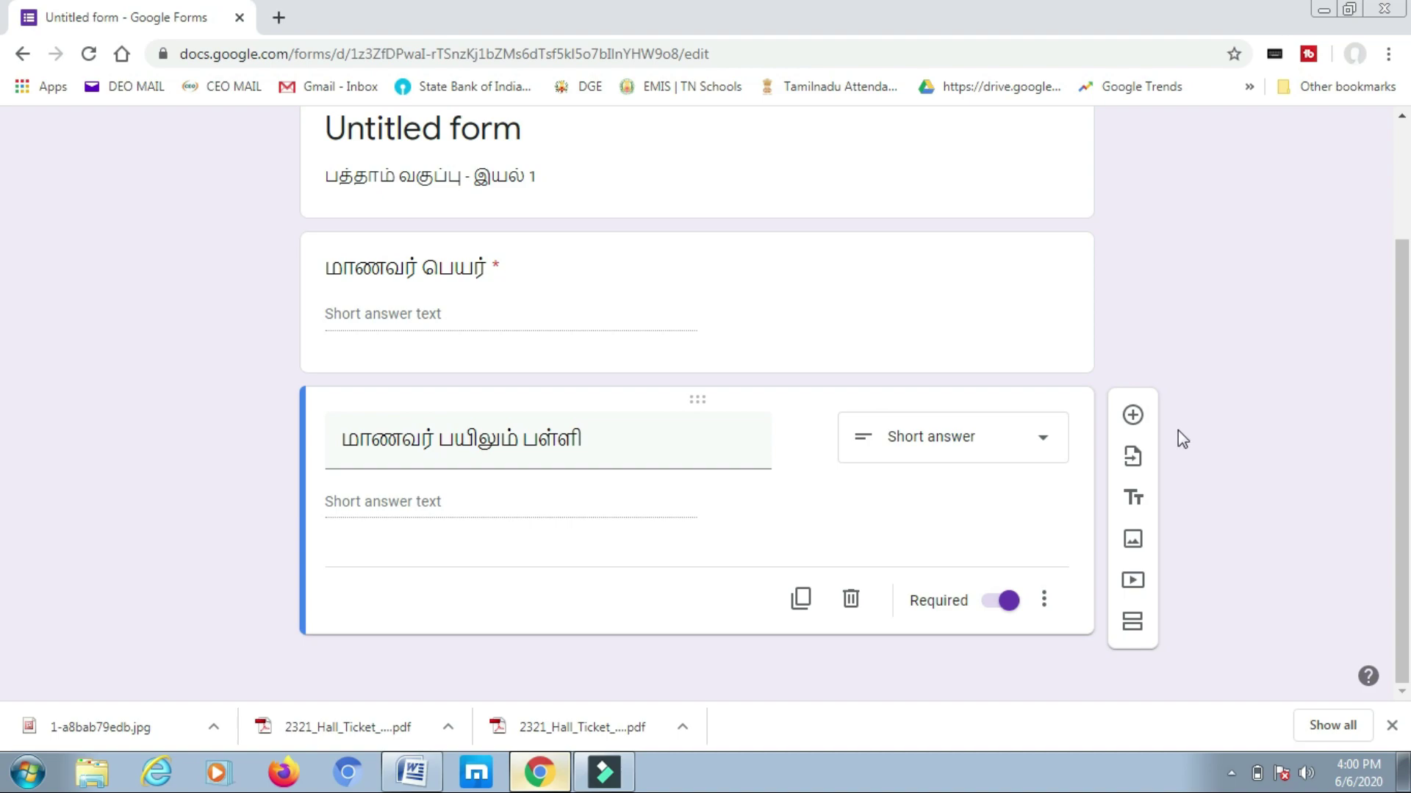
- Add a multiple-choice question and paste the Tamil text about 'சாகும் போதும் தமிழ்…' as its title
{"action": "left_click", "coordinate": [1133, 416]}
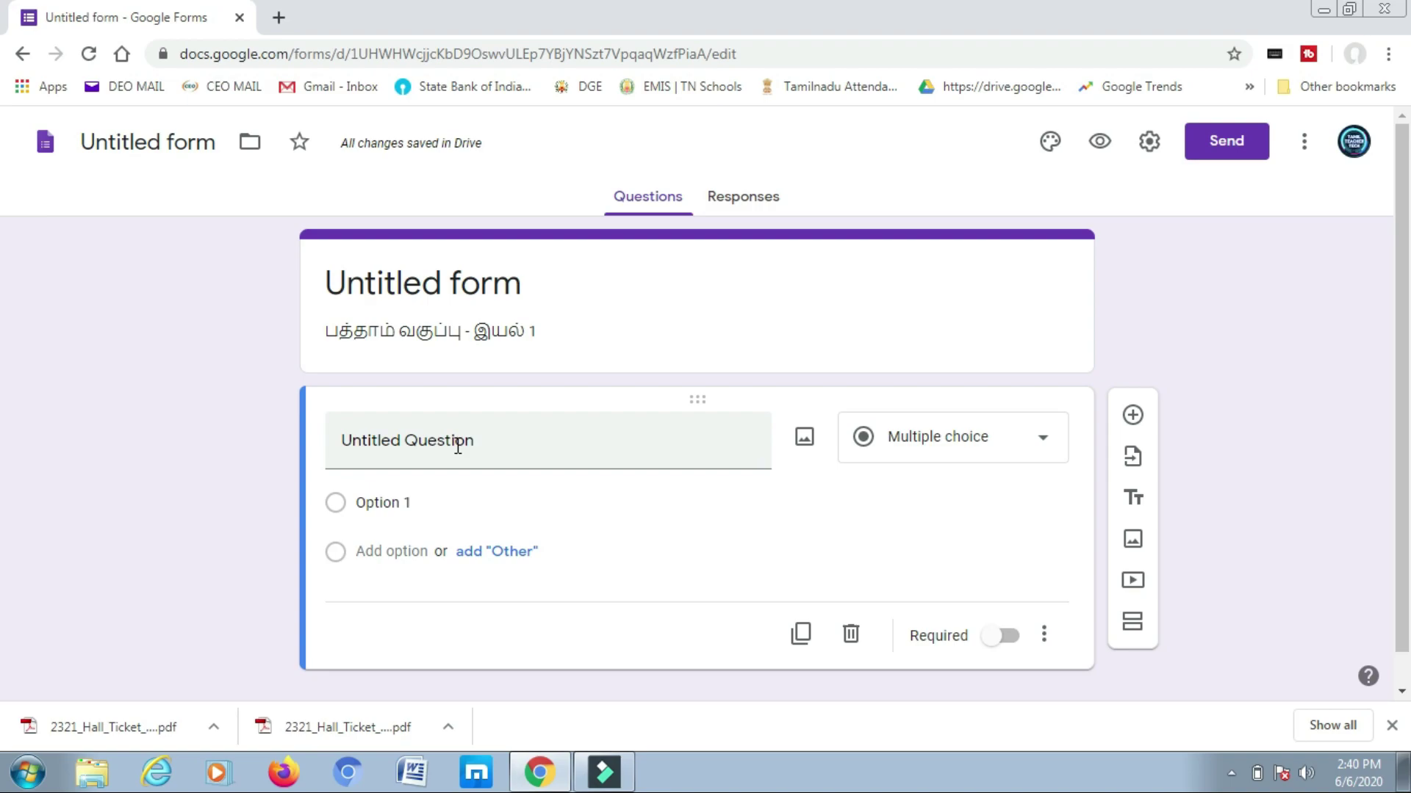
{"action": "left_click", "coordinate": [1044, 446]}
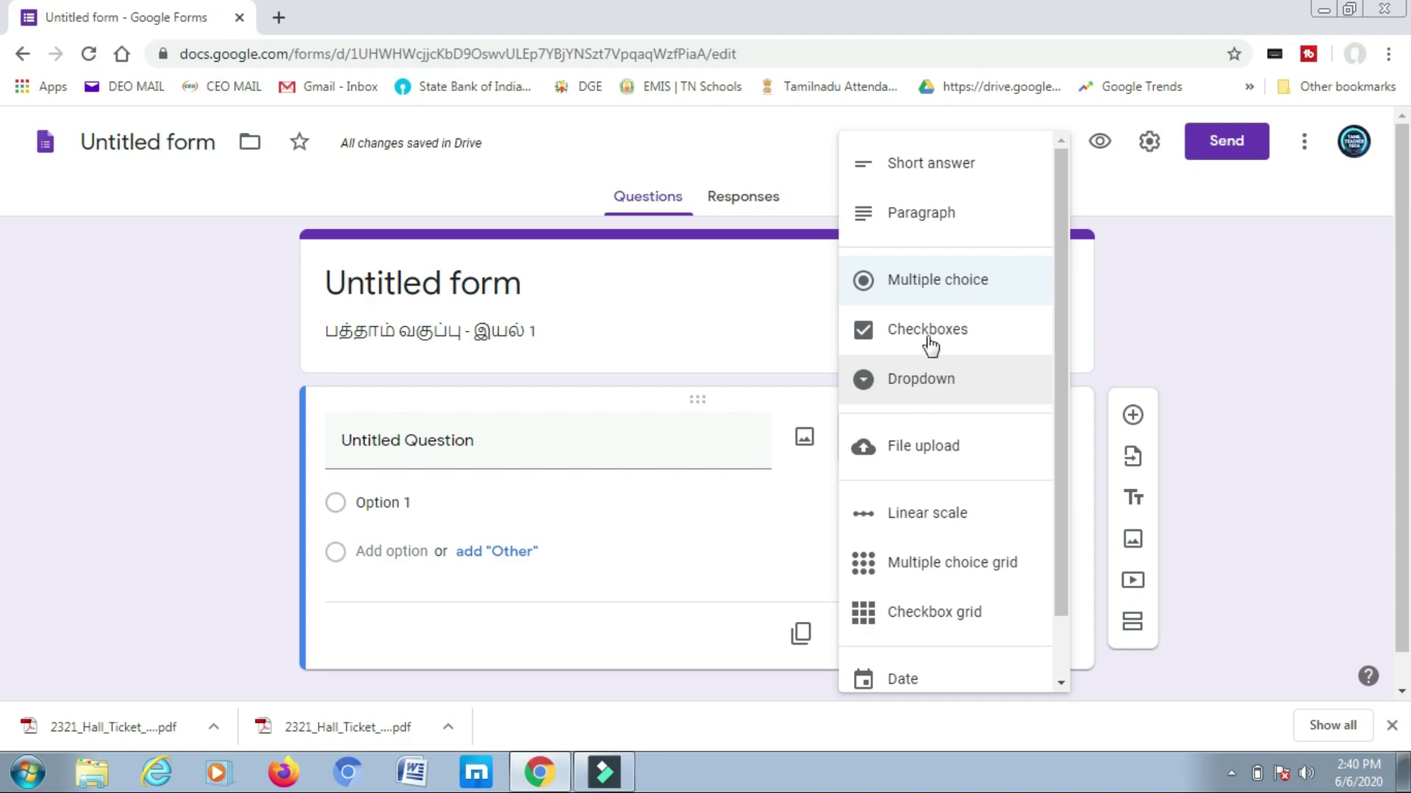
{"action": "left_click", "coordinate": [925, 285]}
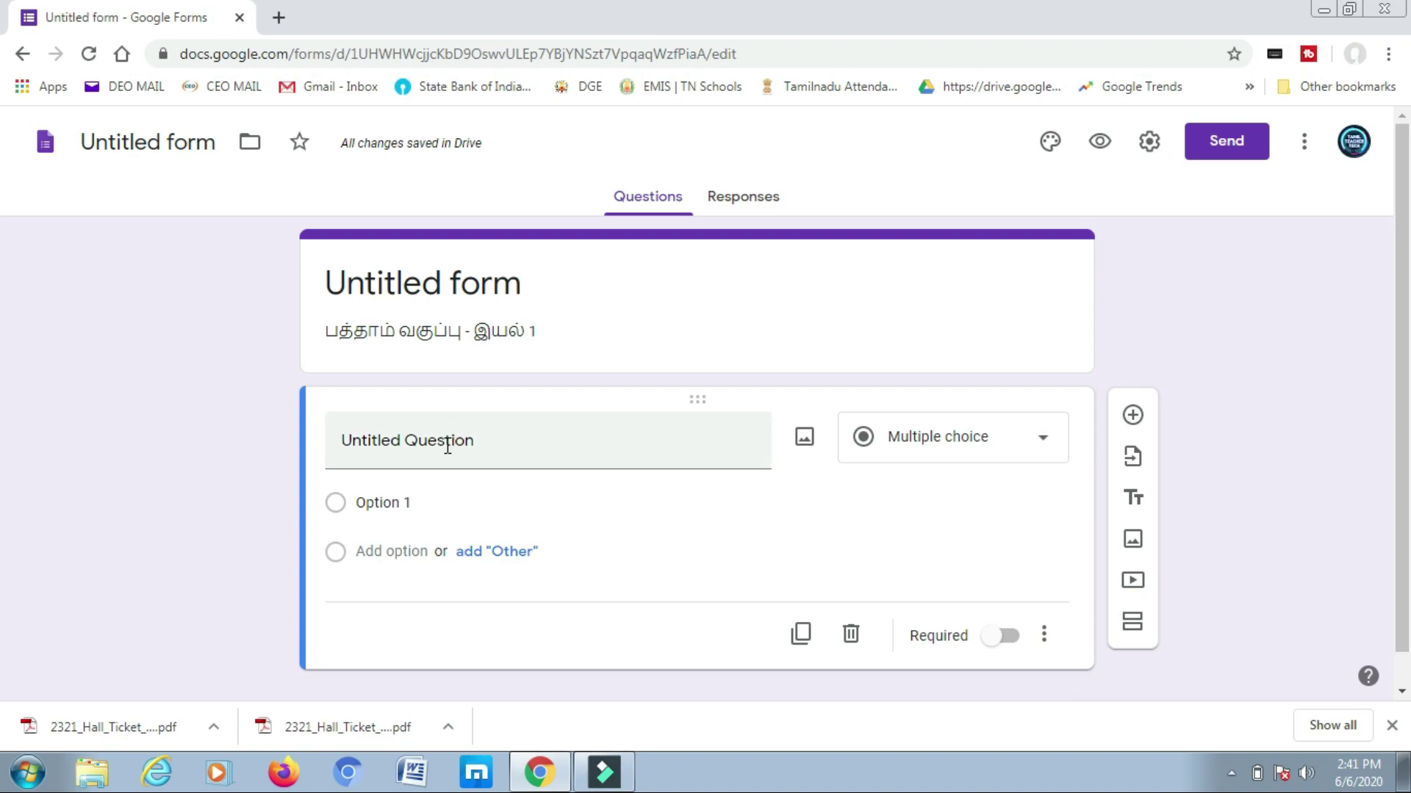
{"action": "left_click", "coordinate": [528, 446]}
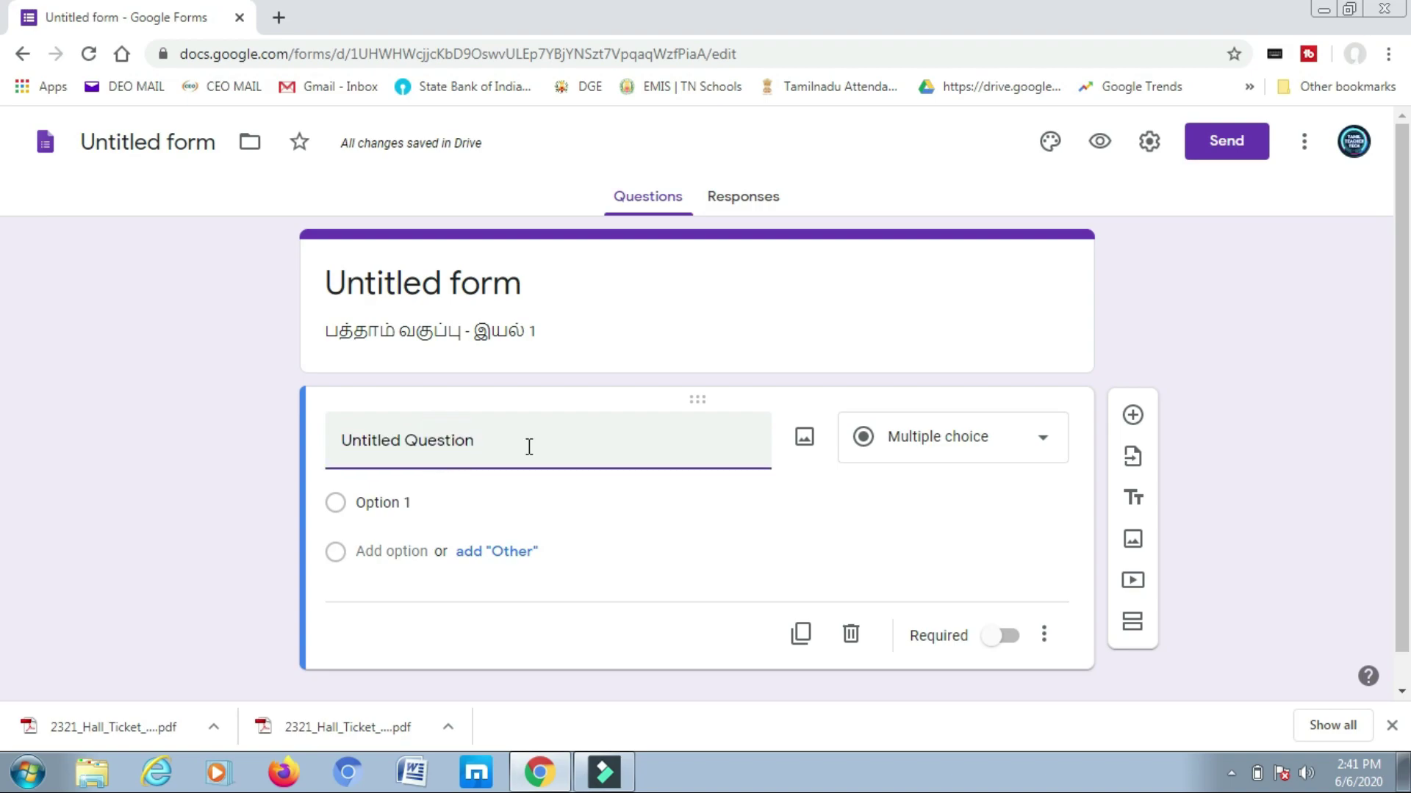
{"action": "key", "text": "ctrl+a"}
{"action": "key", "text": "ctrl+v"}
- Paste the Tamil answer options into question 1, starting from அ)
{"action": "left_click", "coordinate": [421, 470]}
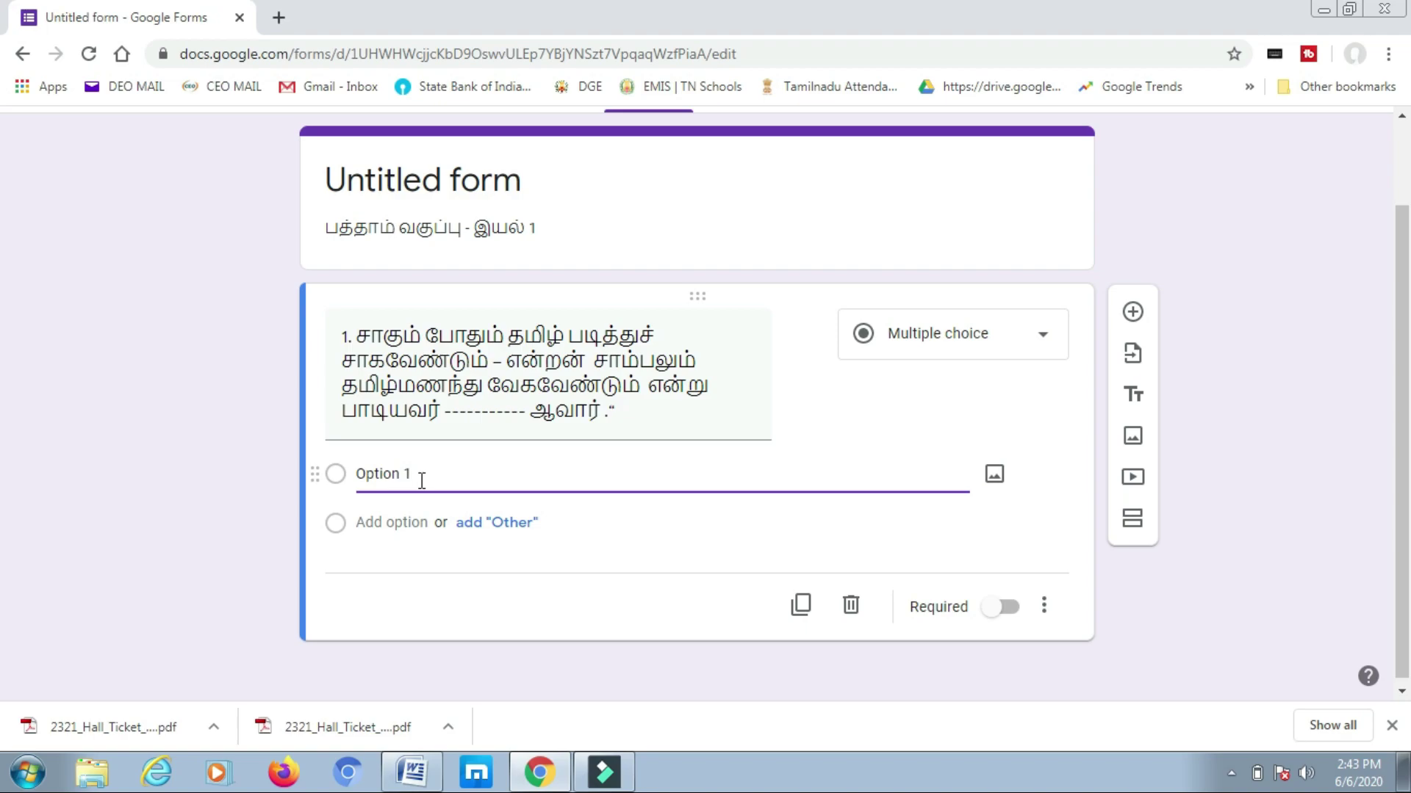
{"action": "type", "text": "அ) பாவலரேறு பெருஞ்சித்திரனார்"}
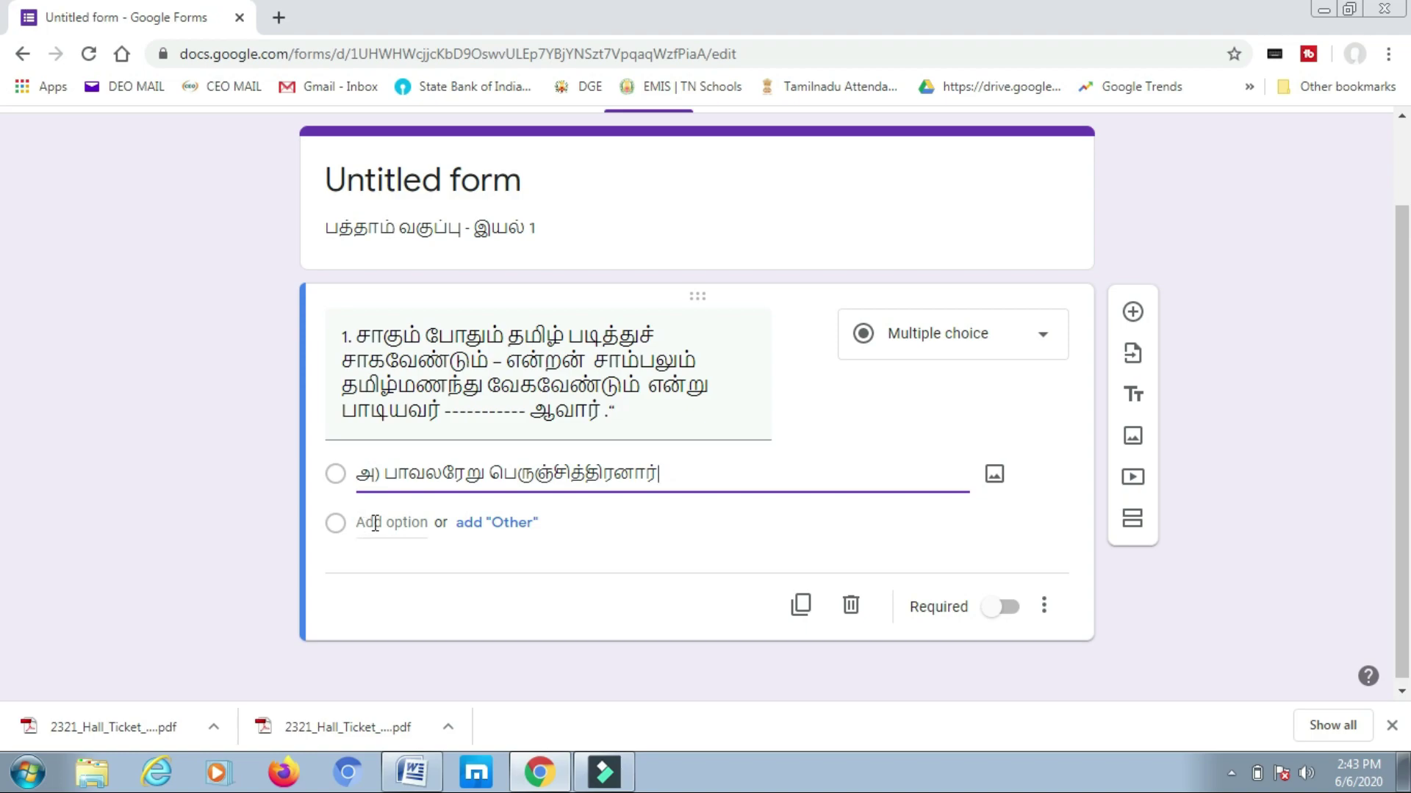
{"action": "left_click", "coordinate": [375, 523]}
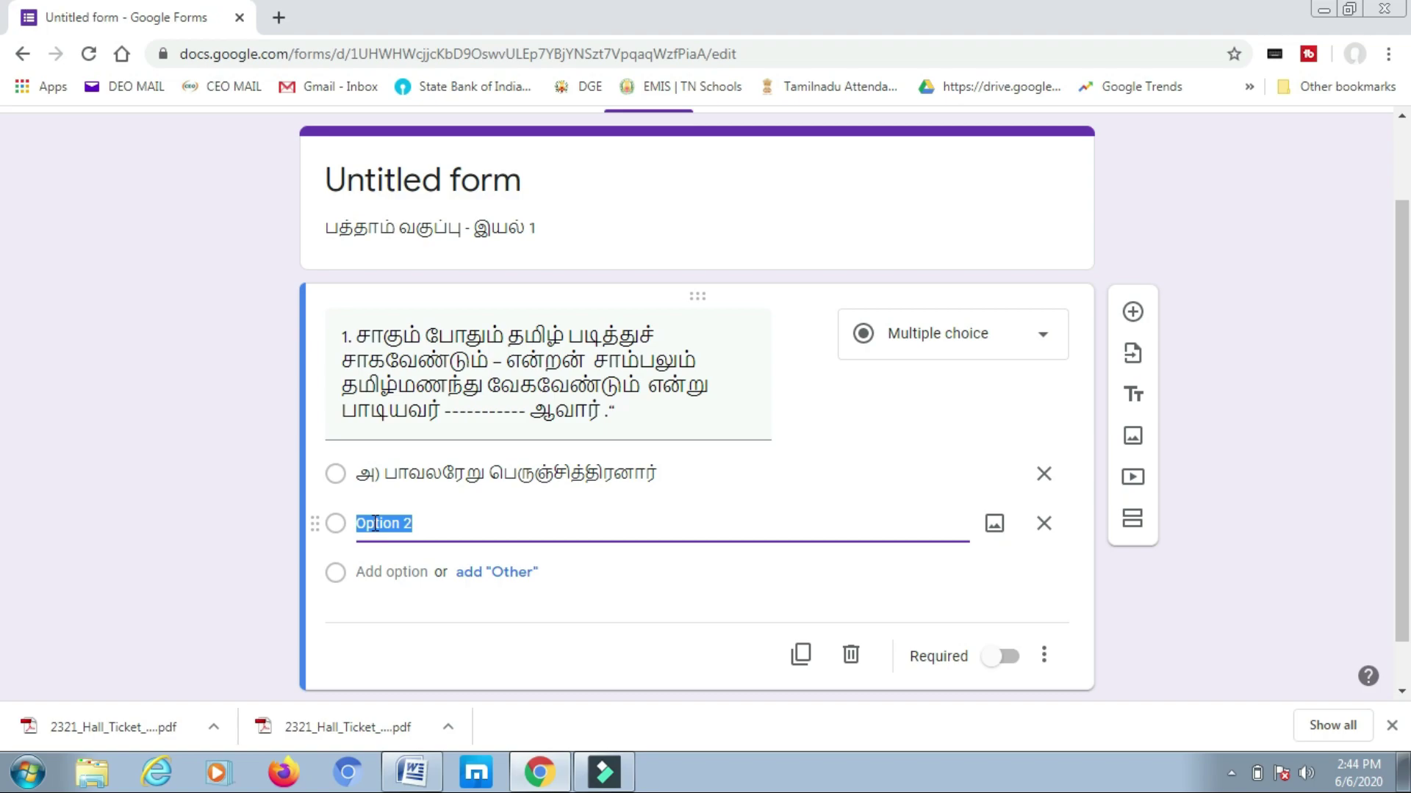
{"action": "type", "text": "ஆ) க.சச்சிதானந்தன்"}
{"action": "key", "text": "Return"}
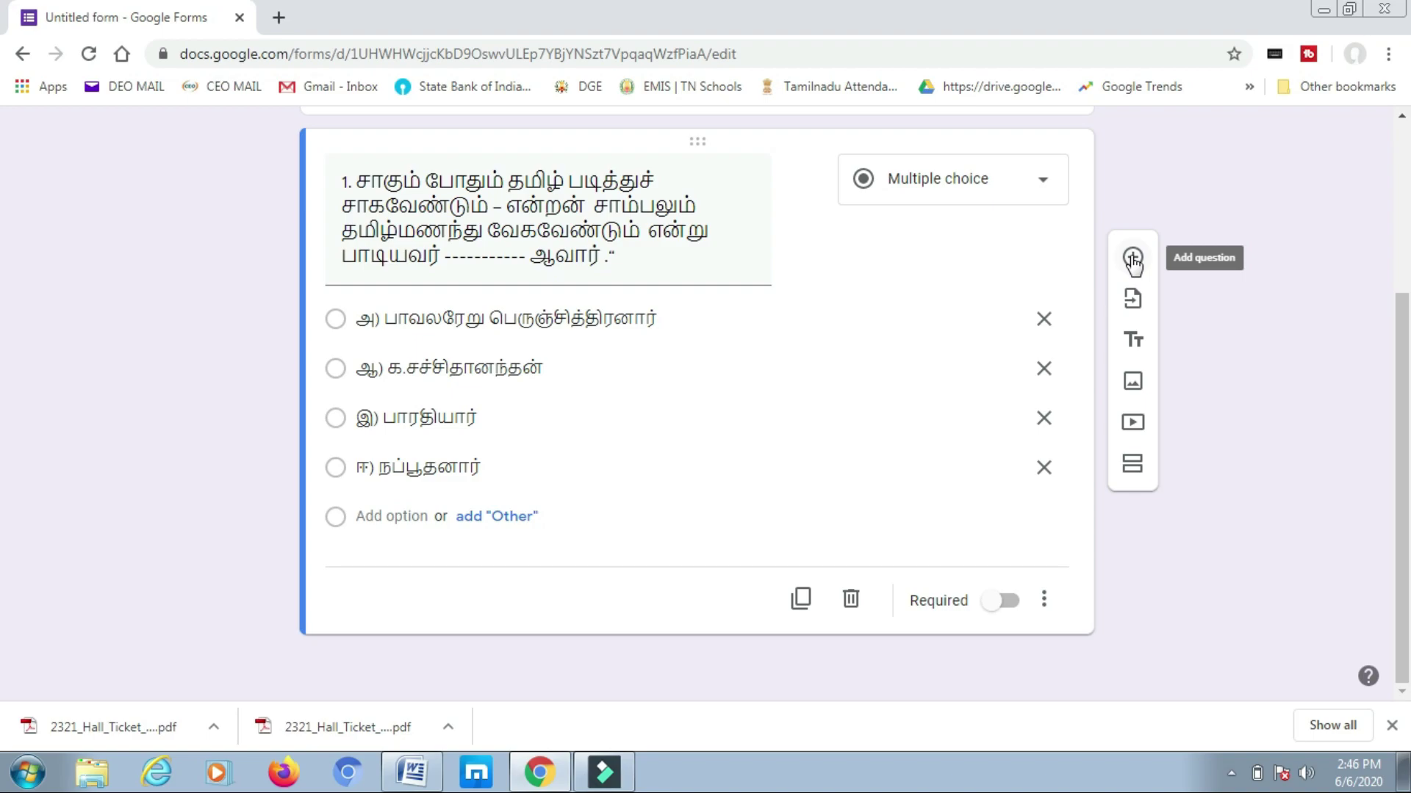
- Add a new question after question 1 and make question 1 required
{"action": "left_click", "coordinate": [1132, 259]}
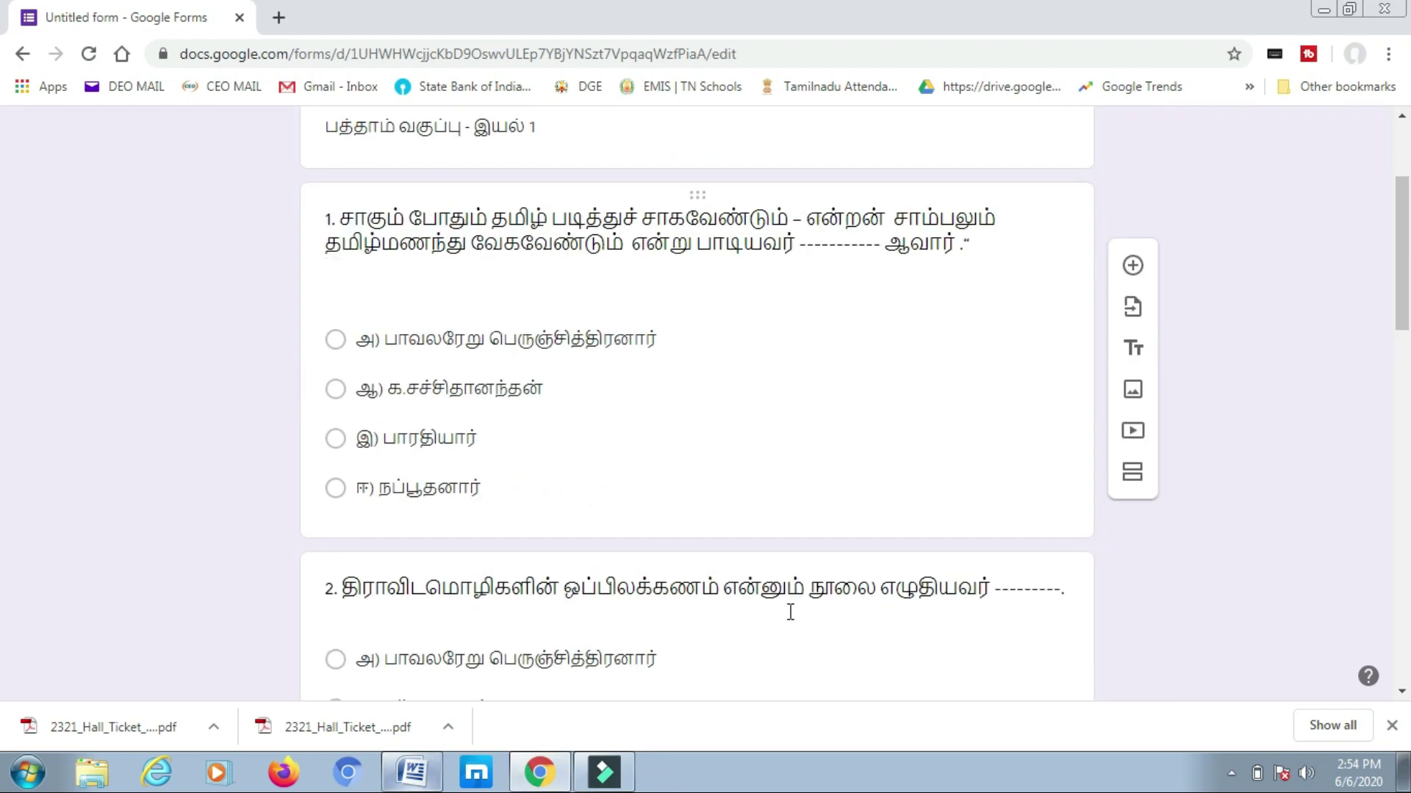
{"action": "scroll", "coordinate": [779, 559], "scroll_direction": "down", "scroll_amount": 3}
{"action": "scroll", "coordinate": [780, 558], "scroll_direction": "down", "scroll_amount": 7}
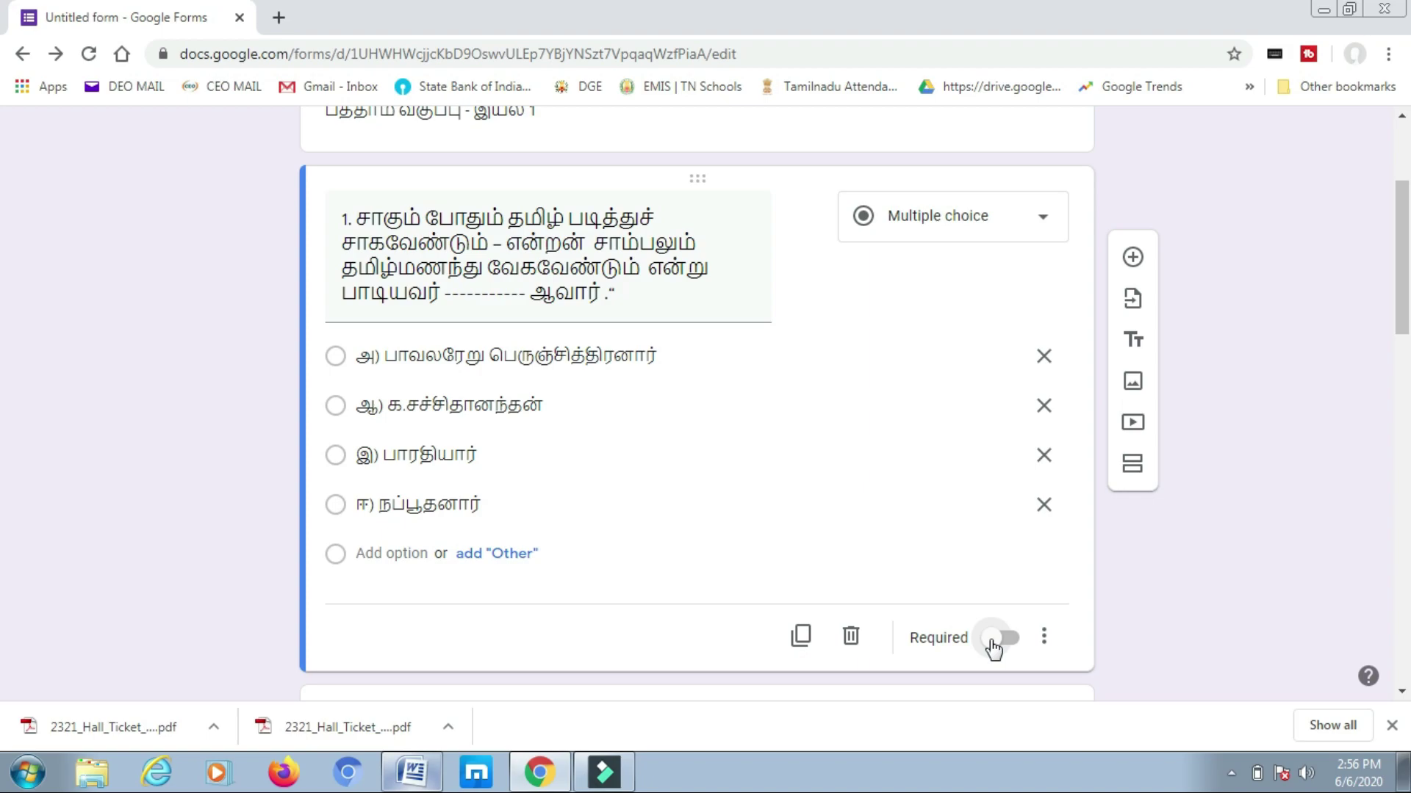
{"action": "left_click", "coordinate": [994, 641]}
{"action": "left_click", "coordinate": [1044, 638]}
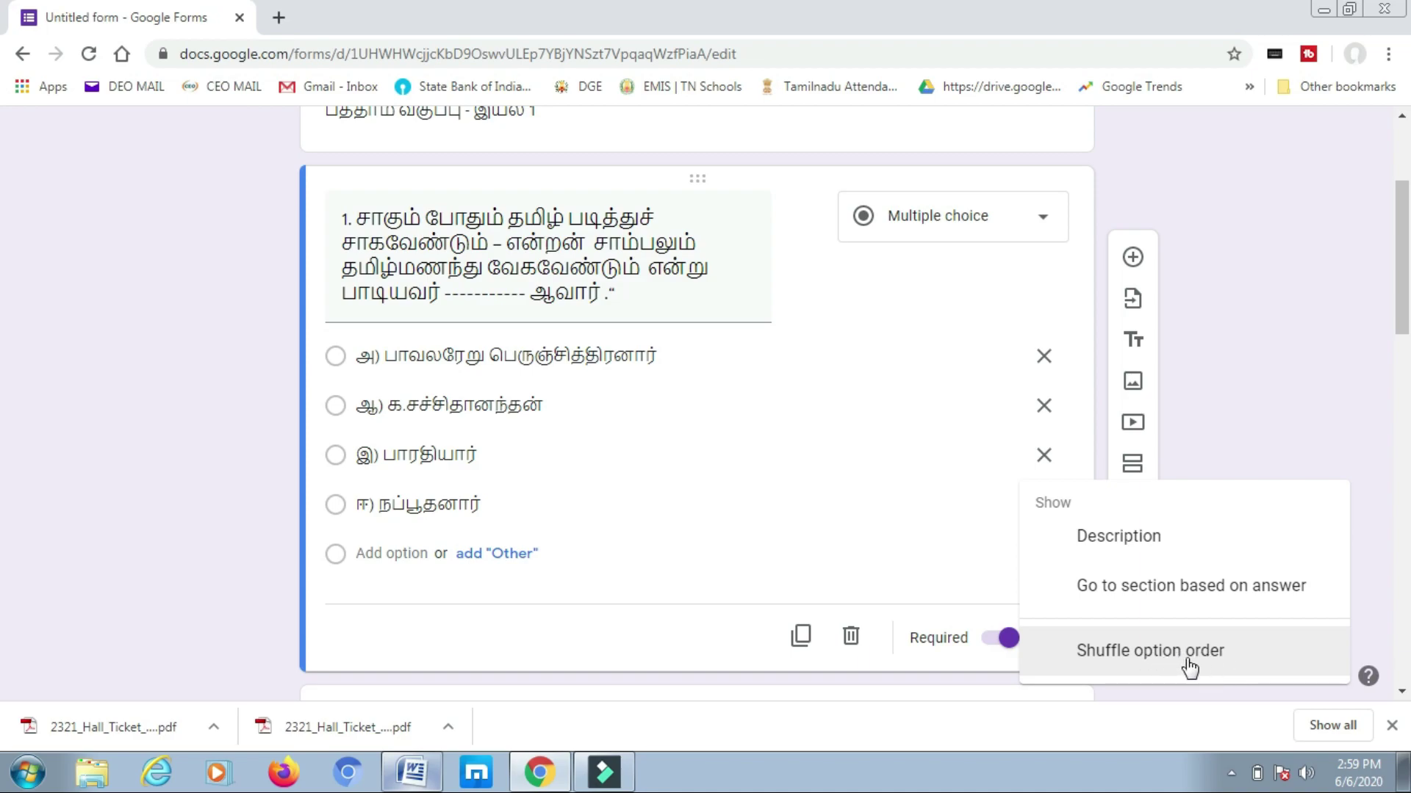
{"action": "scroll", "coordinate": [1176, 448], "scroll_direction": "up", "scroll_amount": 1}
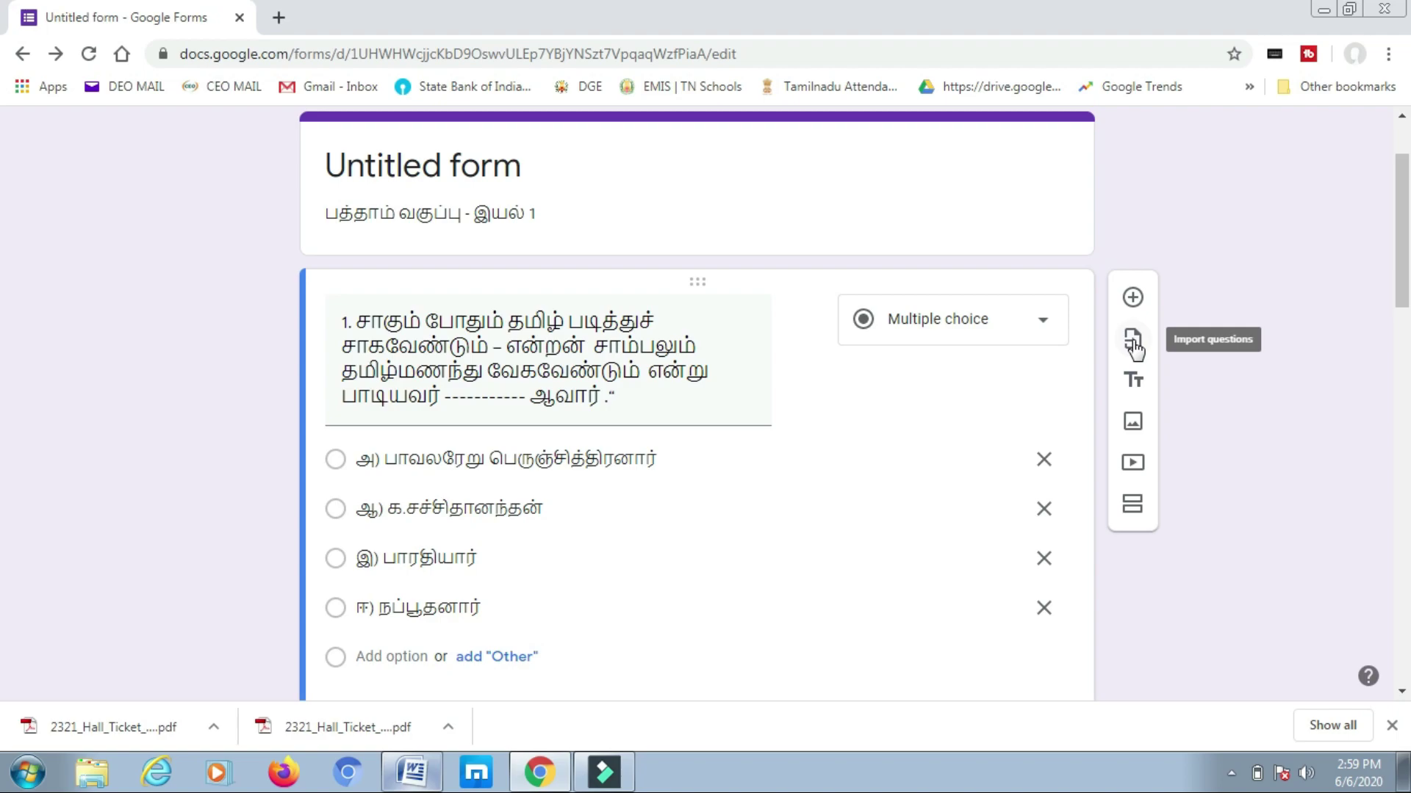
- Open the import-questions form picker and close it without importing anything
{"action": "left_click", "coordinate": [1132, 341]}
{"action": "left_click", "coordinate": [418, 520]}
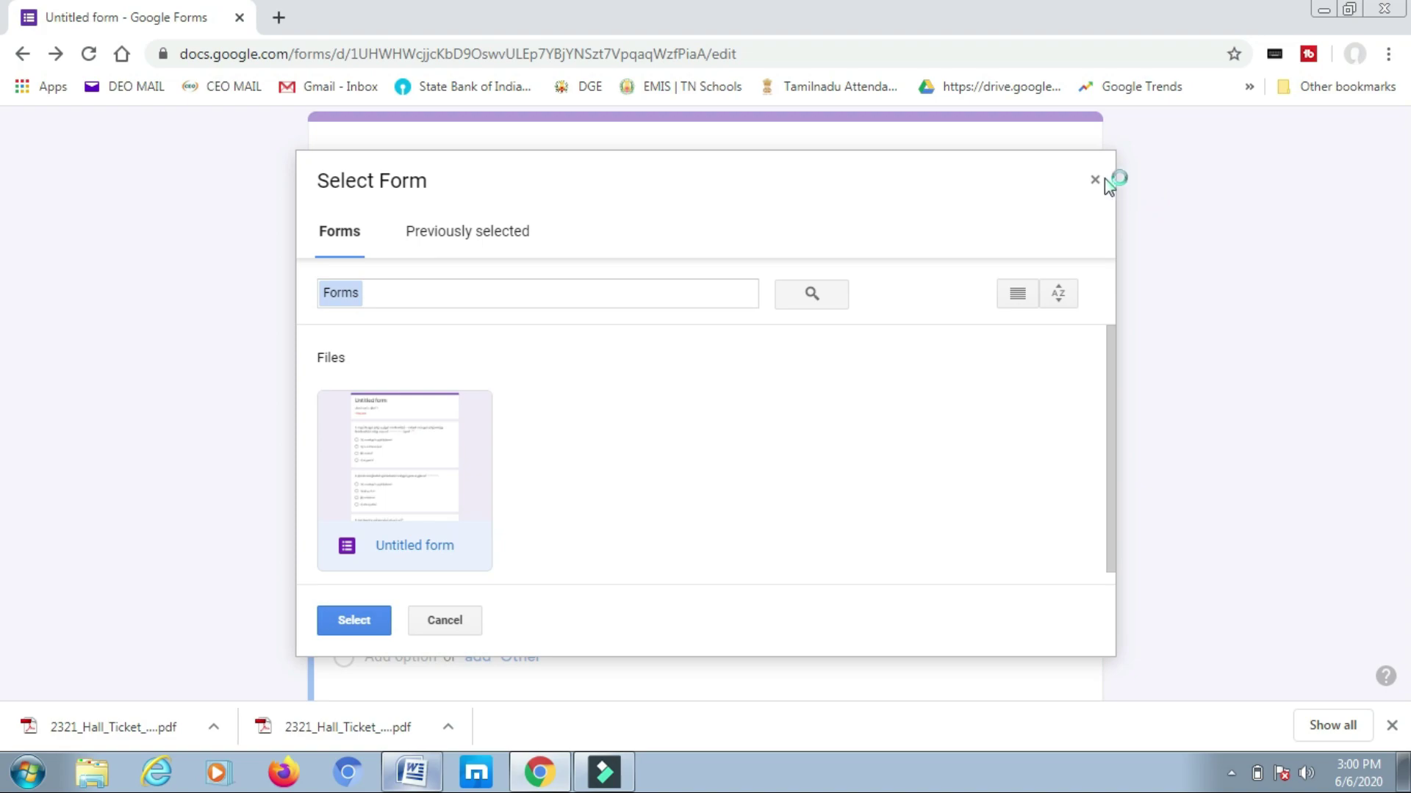
{"action": "left_click", "coordinate": [1094, 179]}
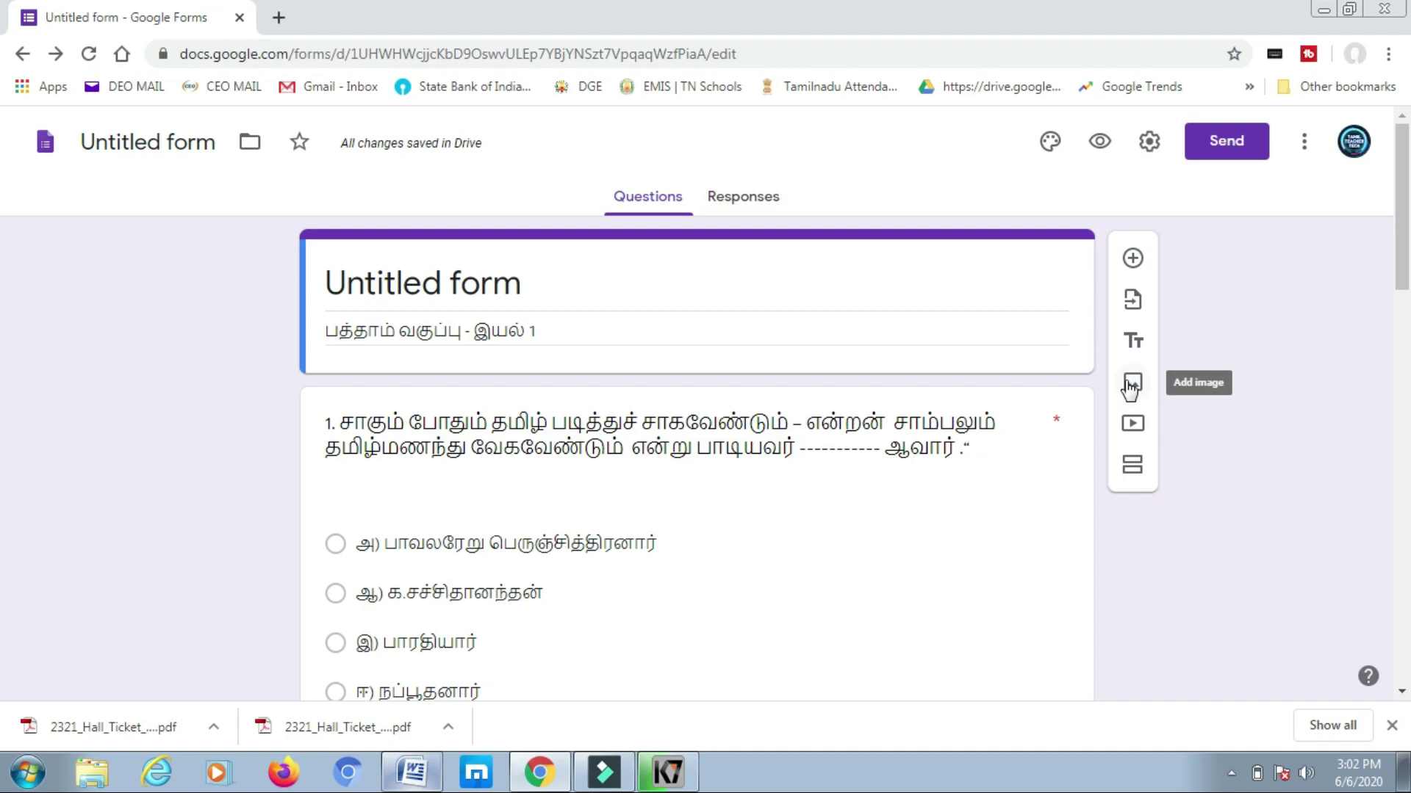
- Add an image item to the form, then return to question 1
{"action": "left_click", "coordinate": [1132, 389]}
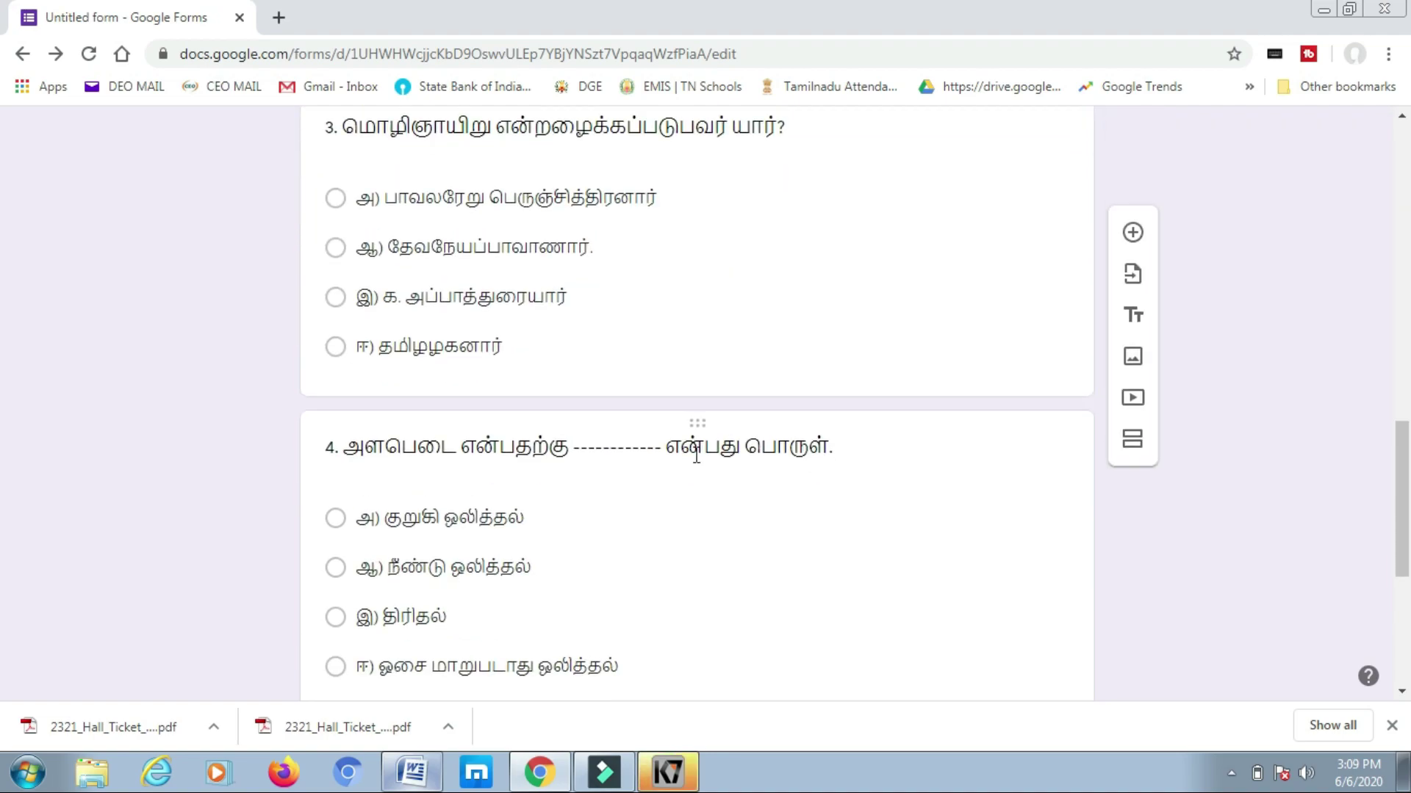
{"action": "scroll", "coordinate": [696, 452], "scroll_direction": "up", "scroll_amount": 10}
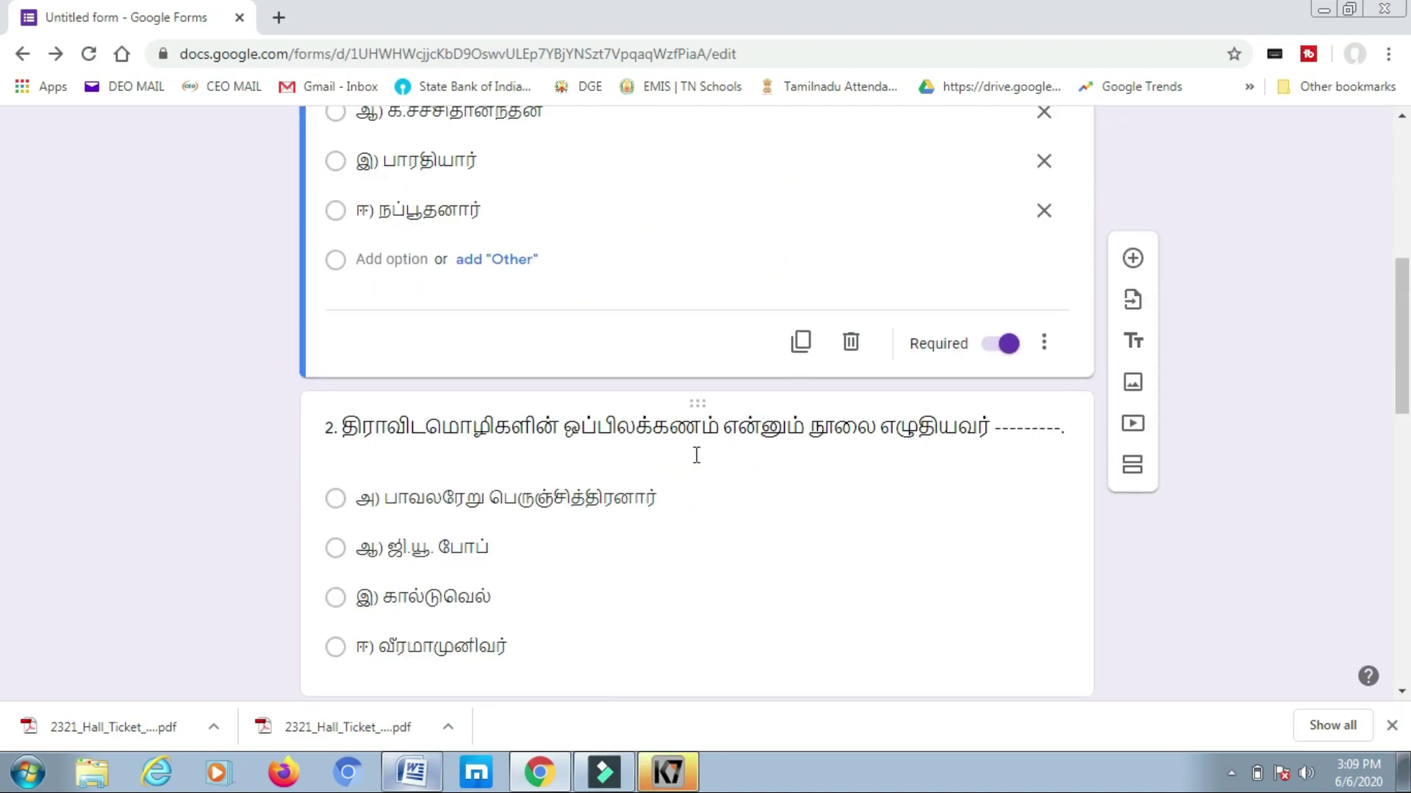
{"action": "scroll", "coordinate": [696, 452], "scroll_direction": "up", "scroll_amount": 5}
{"action": "scroll", "coordinate": [695, 455], "scroll_direction": "up", "scroll_amount": 2}
{"action": "scroll", "coordinate": [695, 459], "scroll_direction": "down", "scroll_amount": 15}
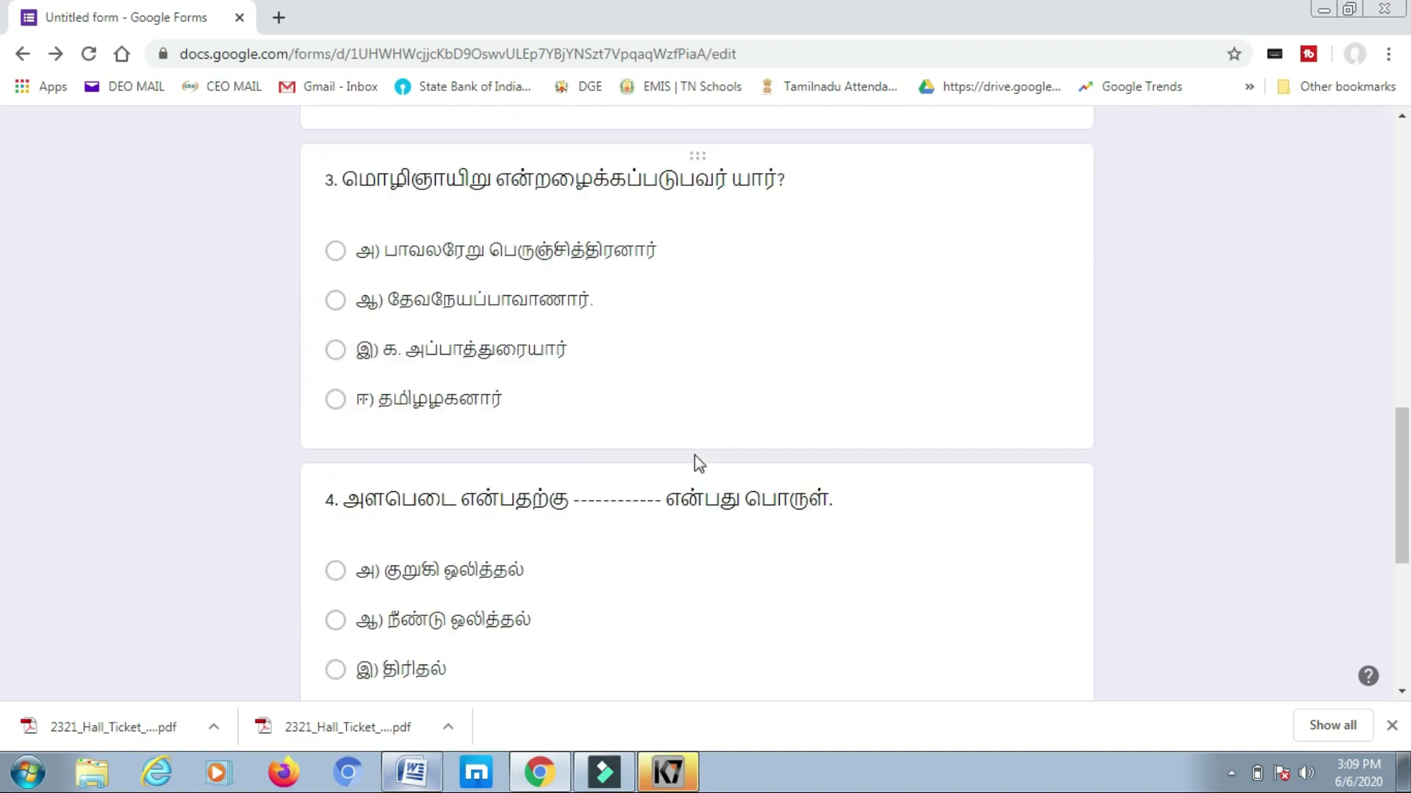
{"action": "scroll", "coordinate": [808, 441], "scroll_direction": "up", "scroll_amount": 15}
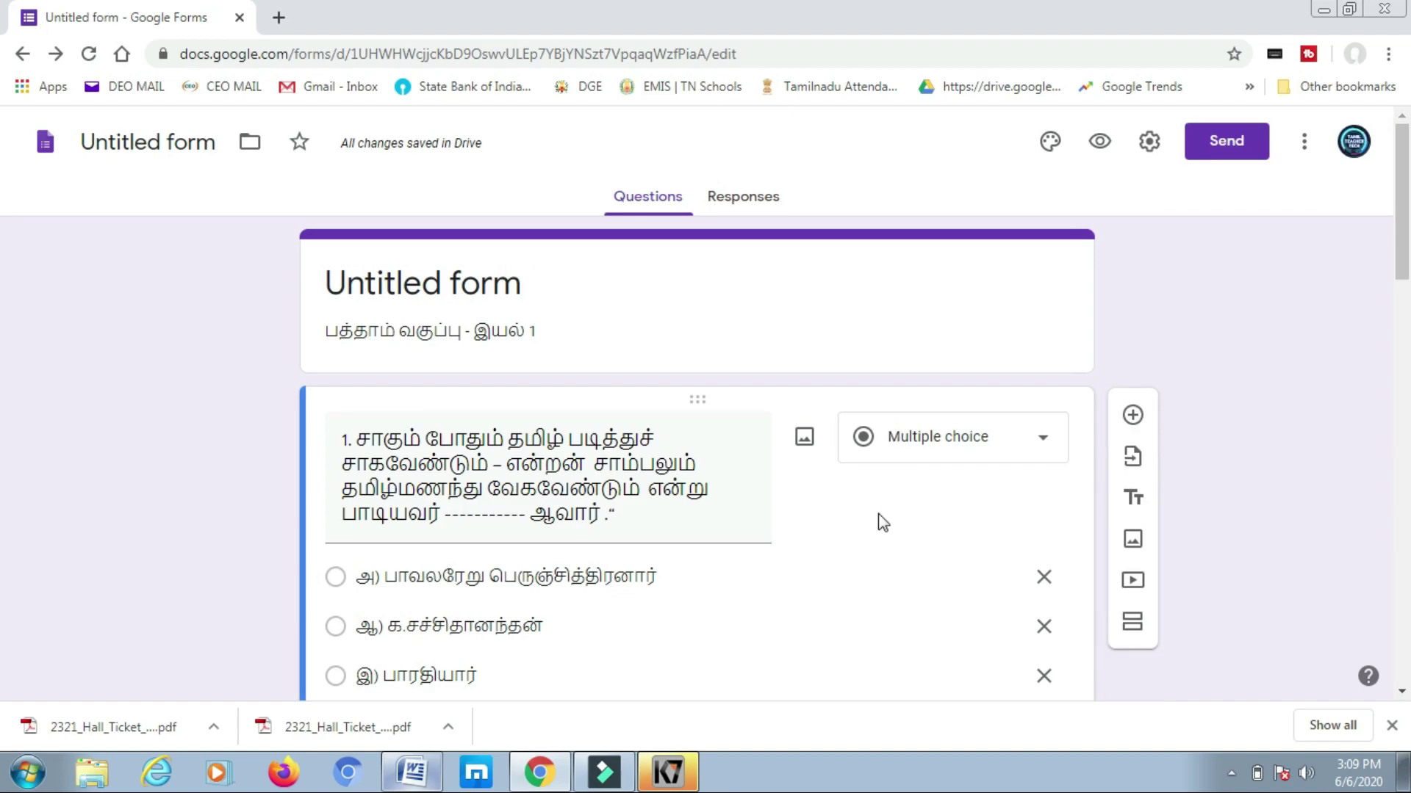
- Upload the தமிழ் பத்தாம் வகுப்பு class image as the form's header picture
{"action": "left_click", "coordinate": [1051, 142]}
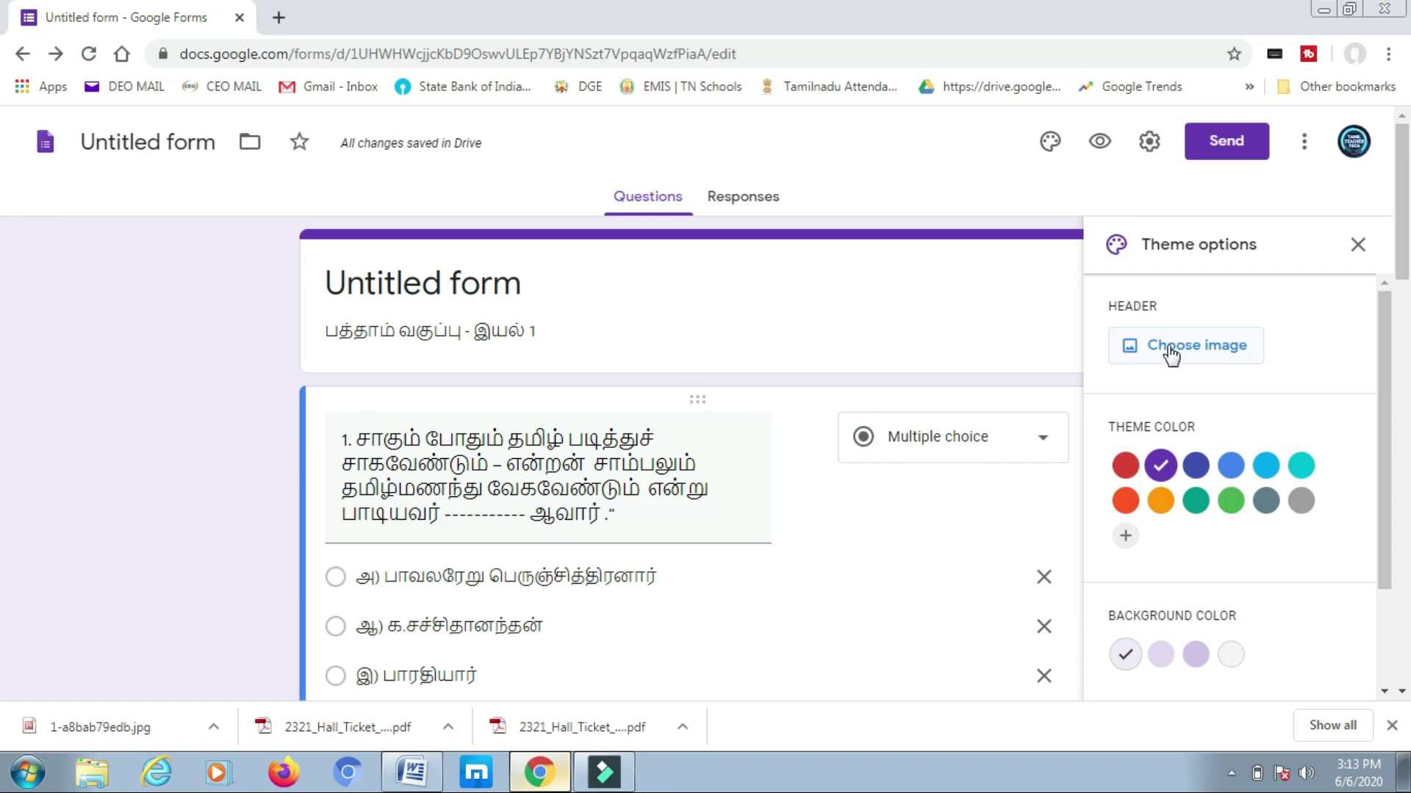
{"action": "left_click", "coordinate": [1168, 348]}
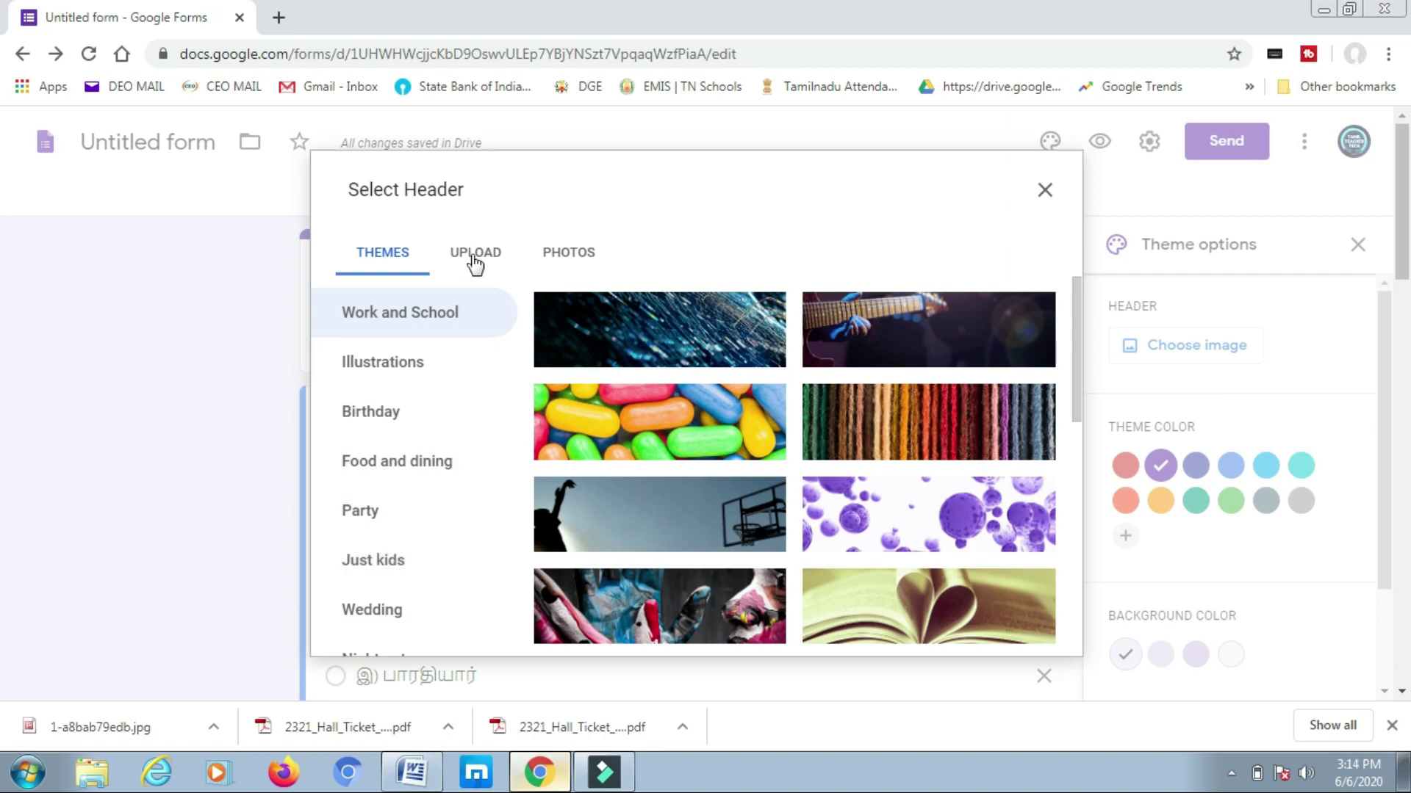
{"action": "left_click", "coordinate": [475, 261]}
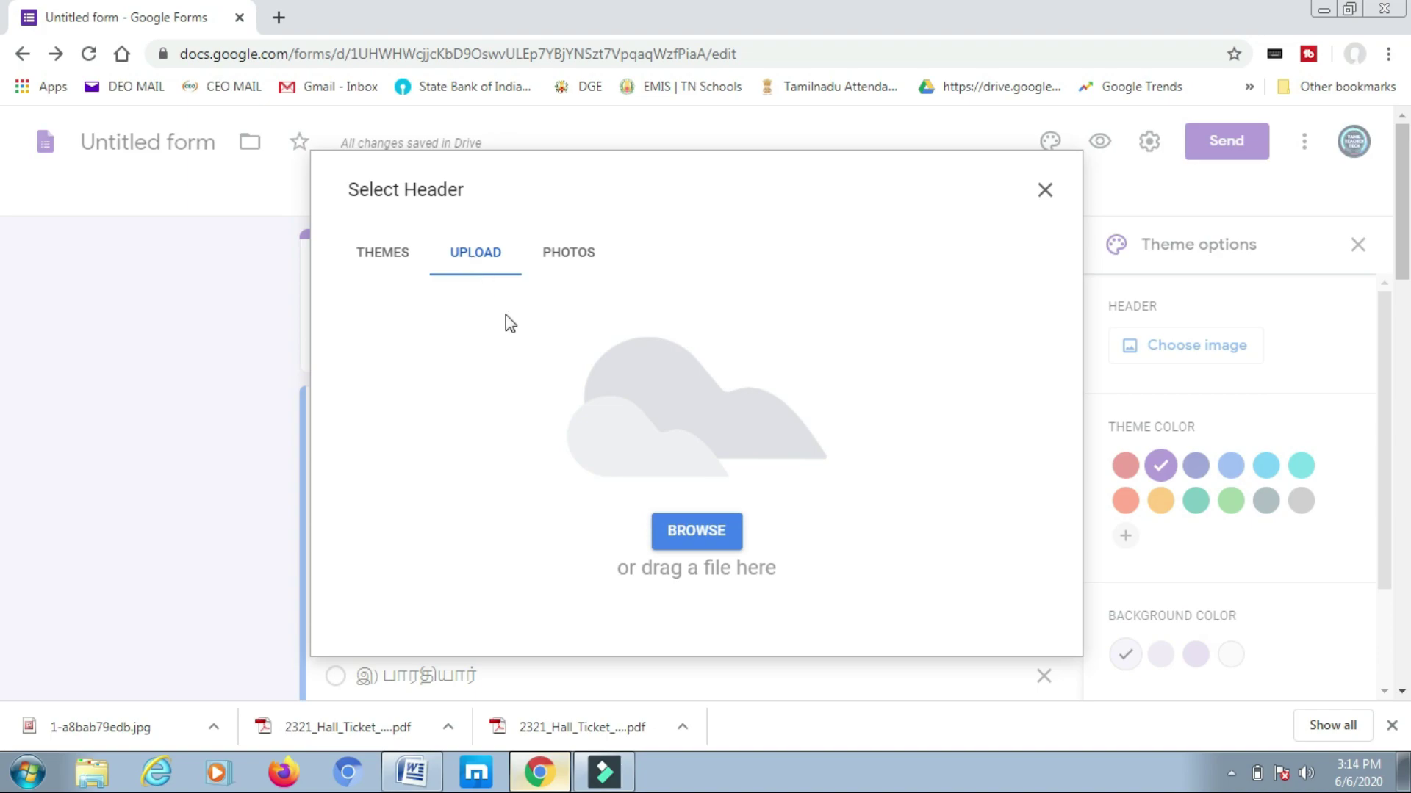
{"action": "left_click", "coordinate": [694, 535]}
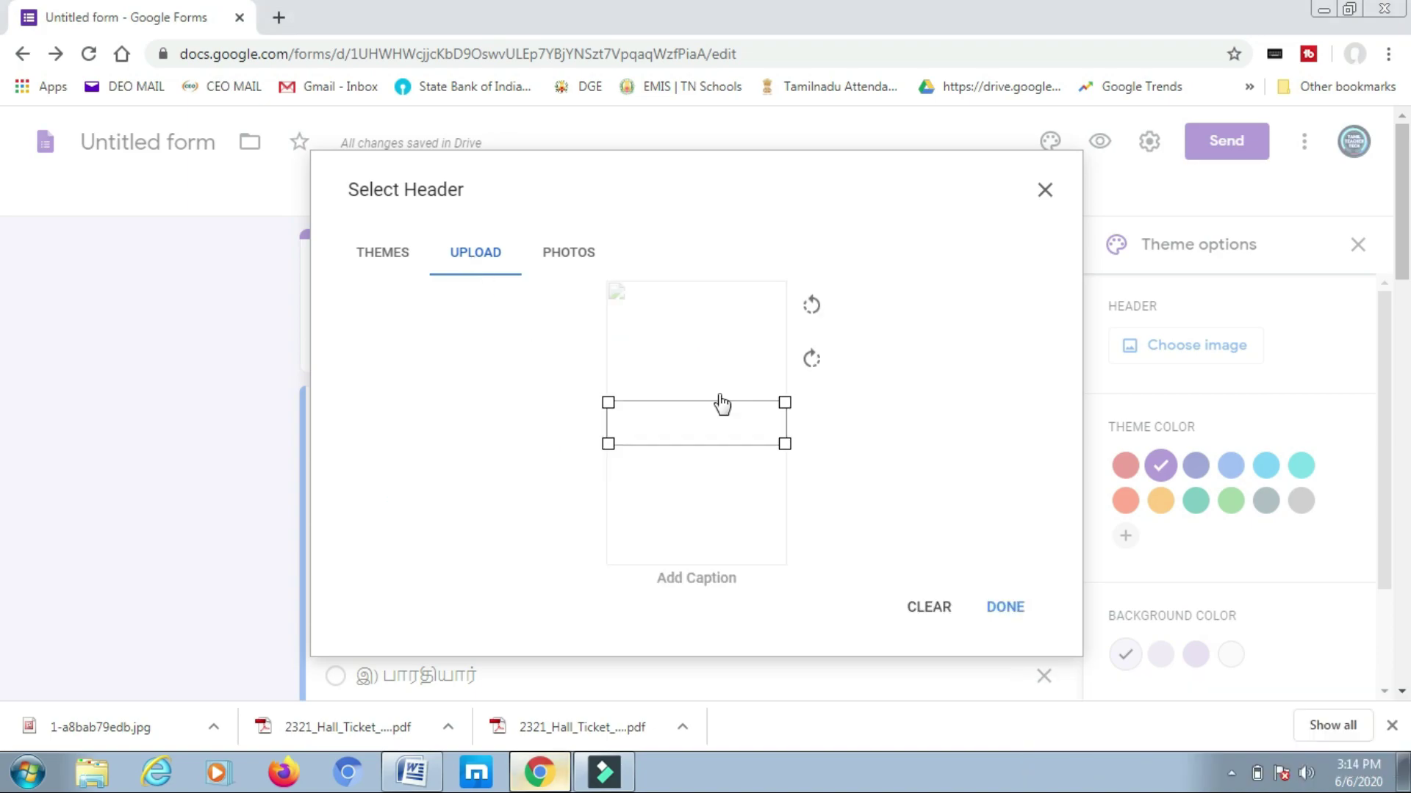
{"action": "left_click", "coordinate": [1005, 608]}
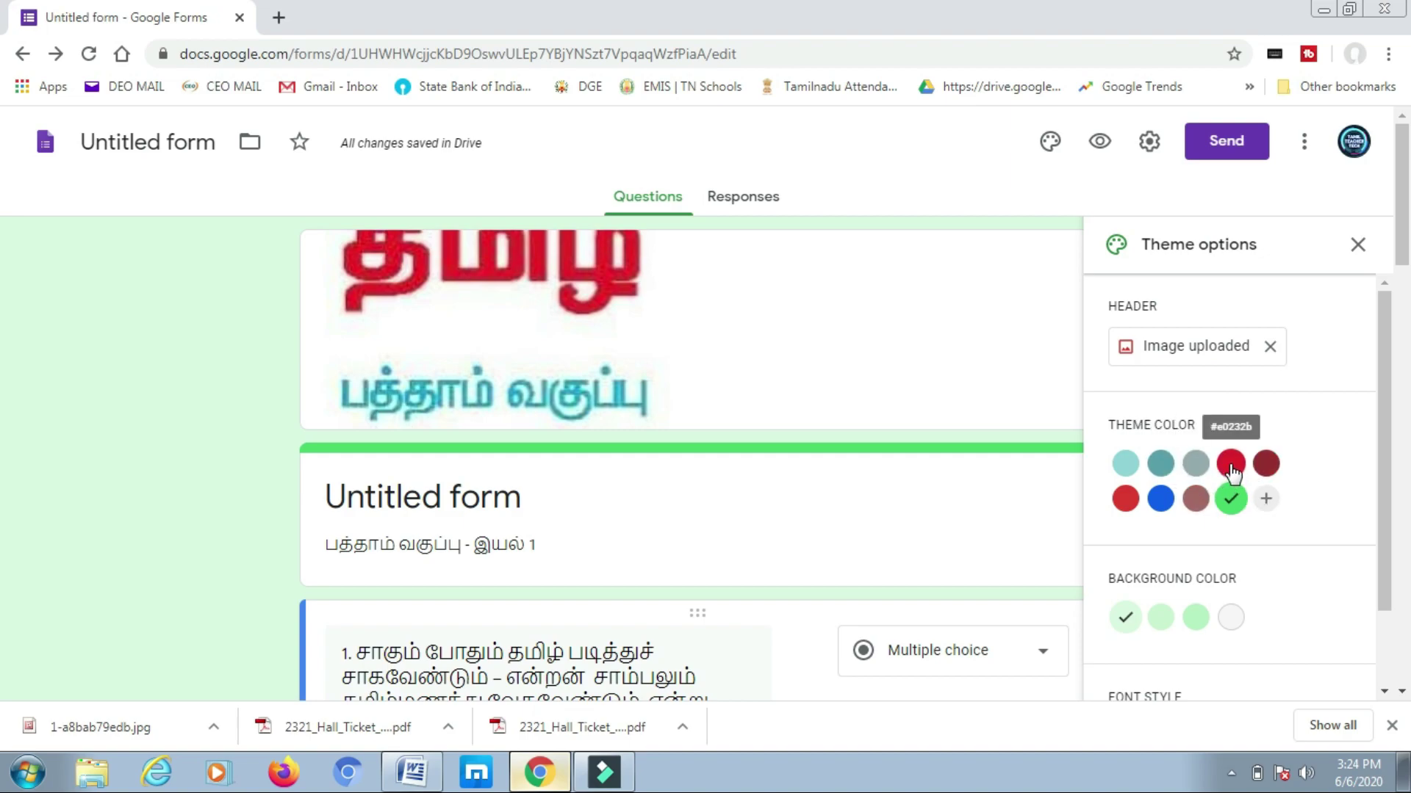
- Set the theme colour to blue with a light-blue background and close the theme panel
{"action": "left_click", "coordinate": [1160, 499]}
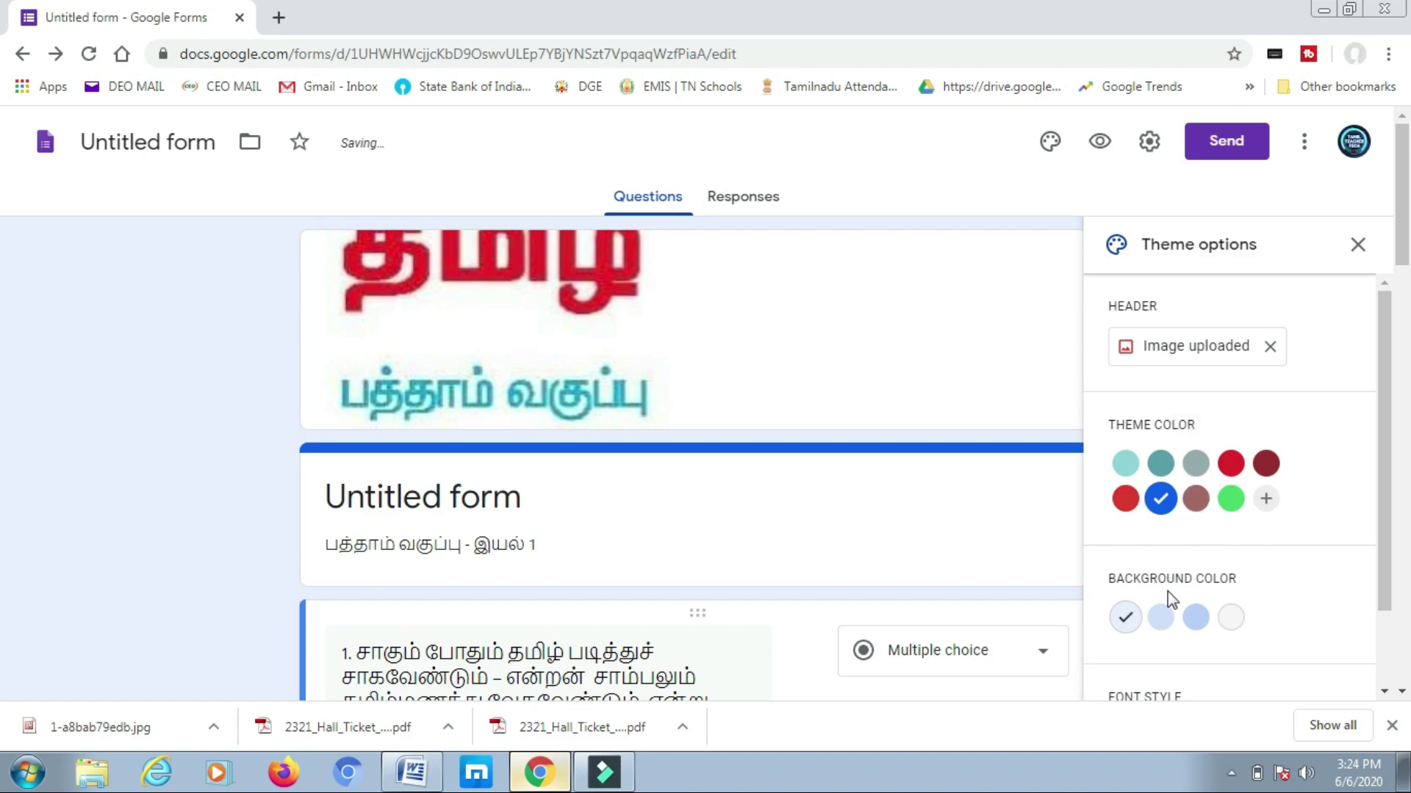
{"action": "left_click", "coordinate": [1240, 627]}
{"action": "left_click", "coordinate": [1196, 617]}
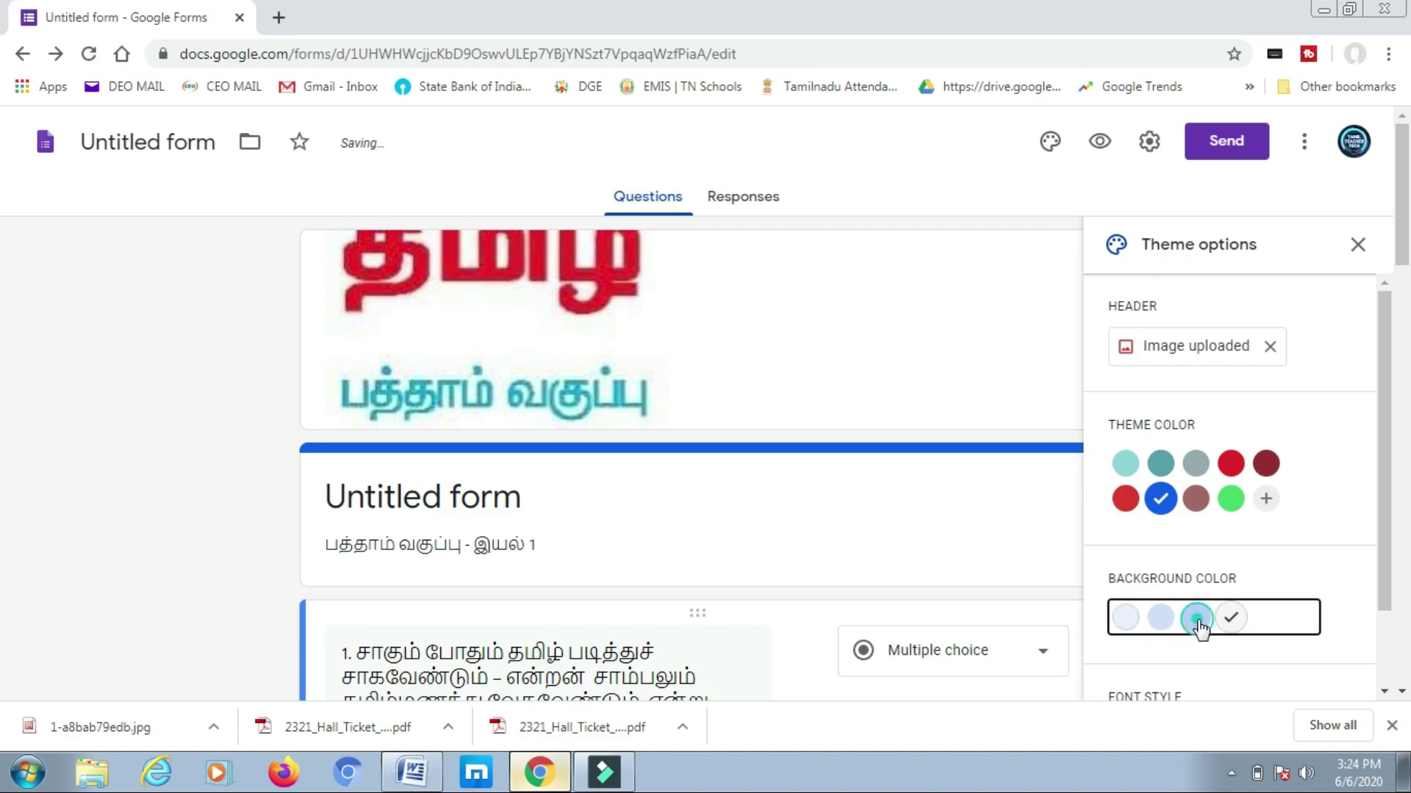
{"action": "scroll", "coordinate": [1308, 639], "scroll_direction": "down", "scroll_amount": 1}
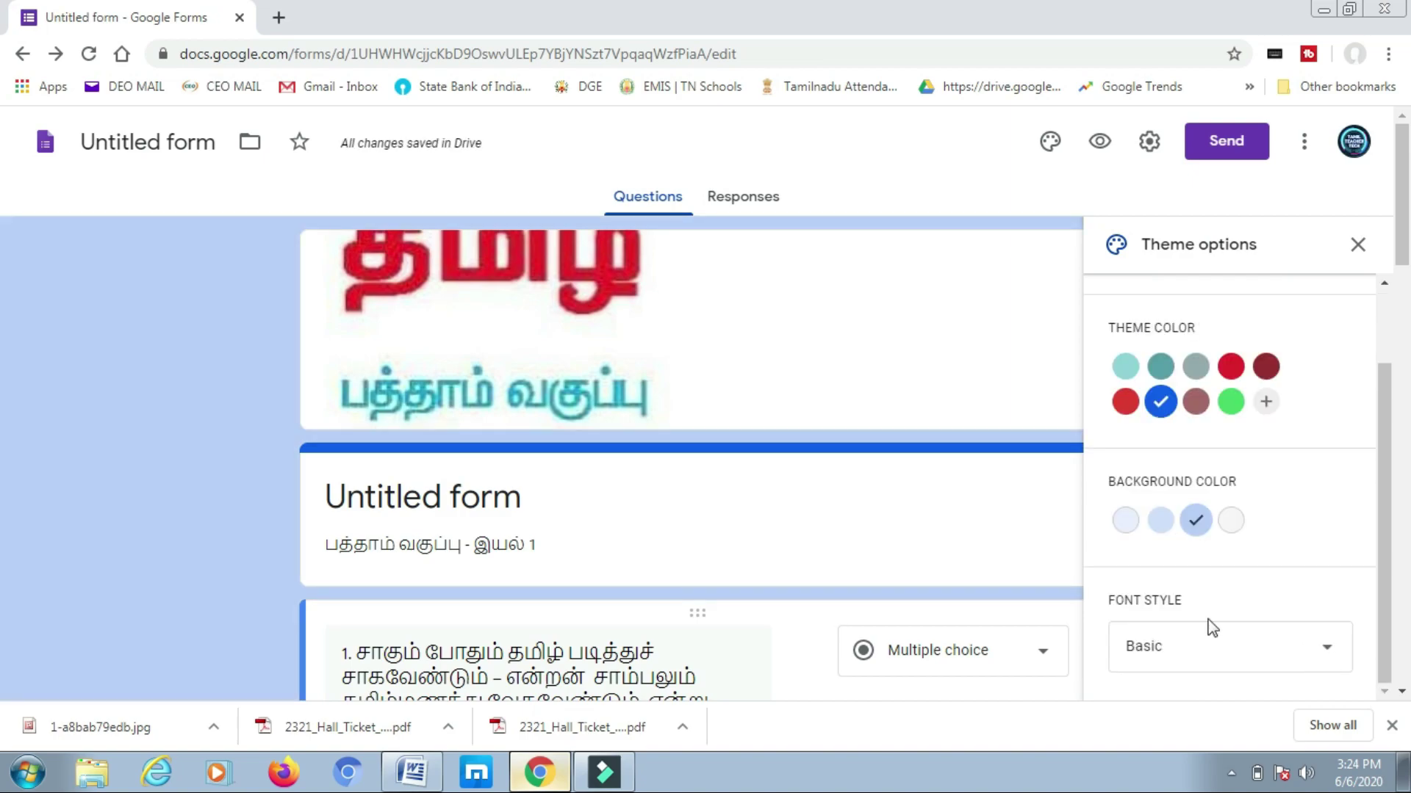
{"action": "left_click", "coordinate": [1329, 652]}
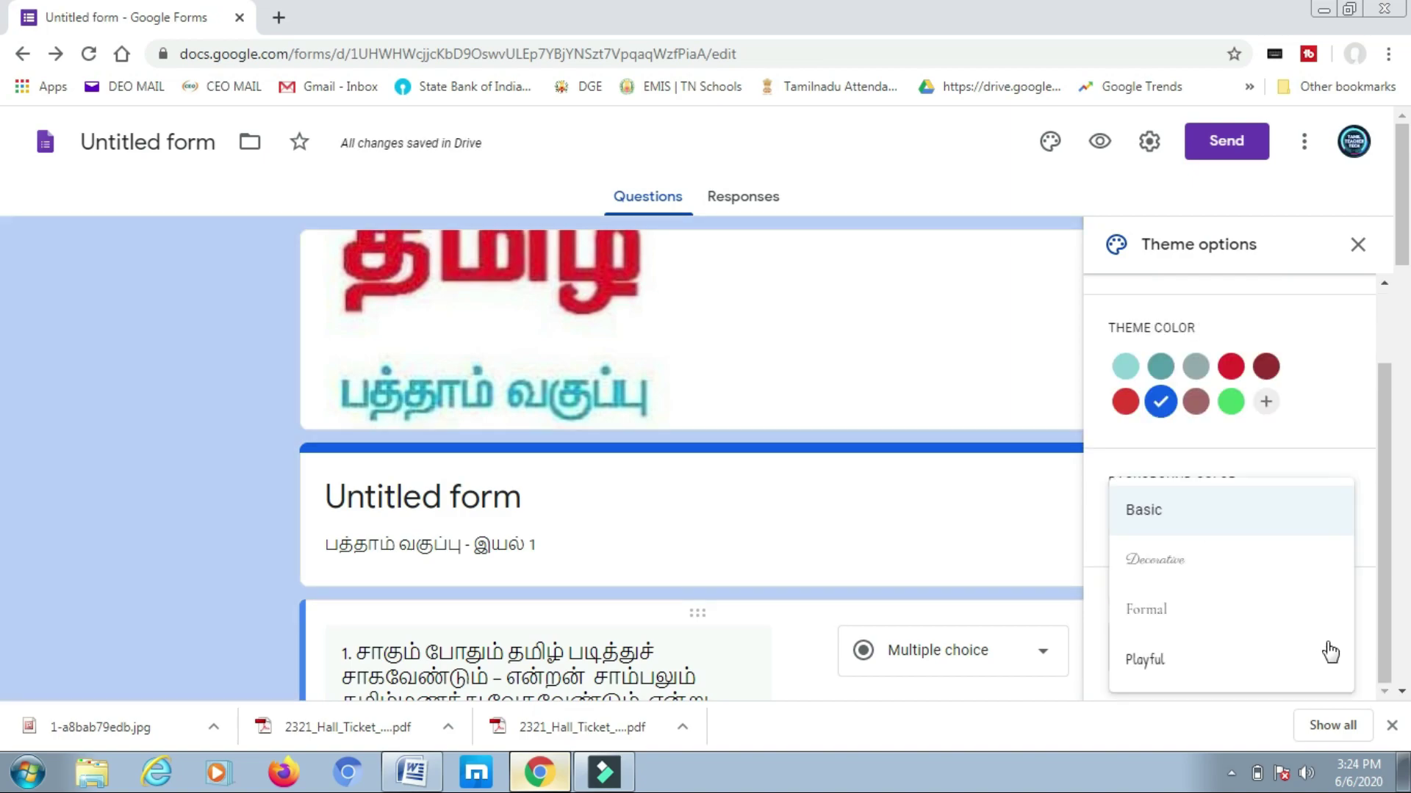
{"action": "left_click", "coordinate": [1167, 613]}
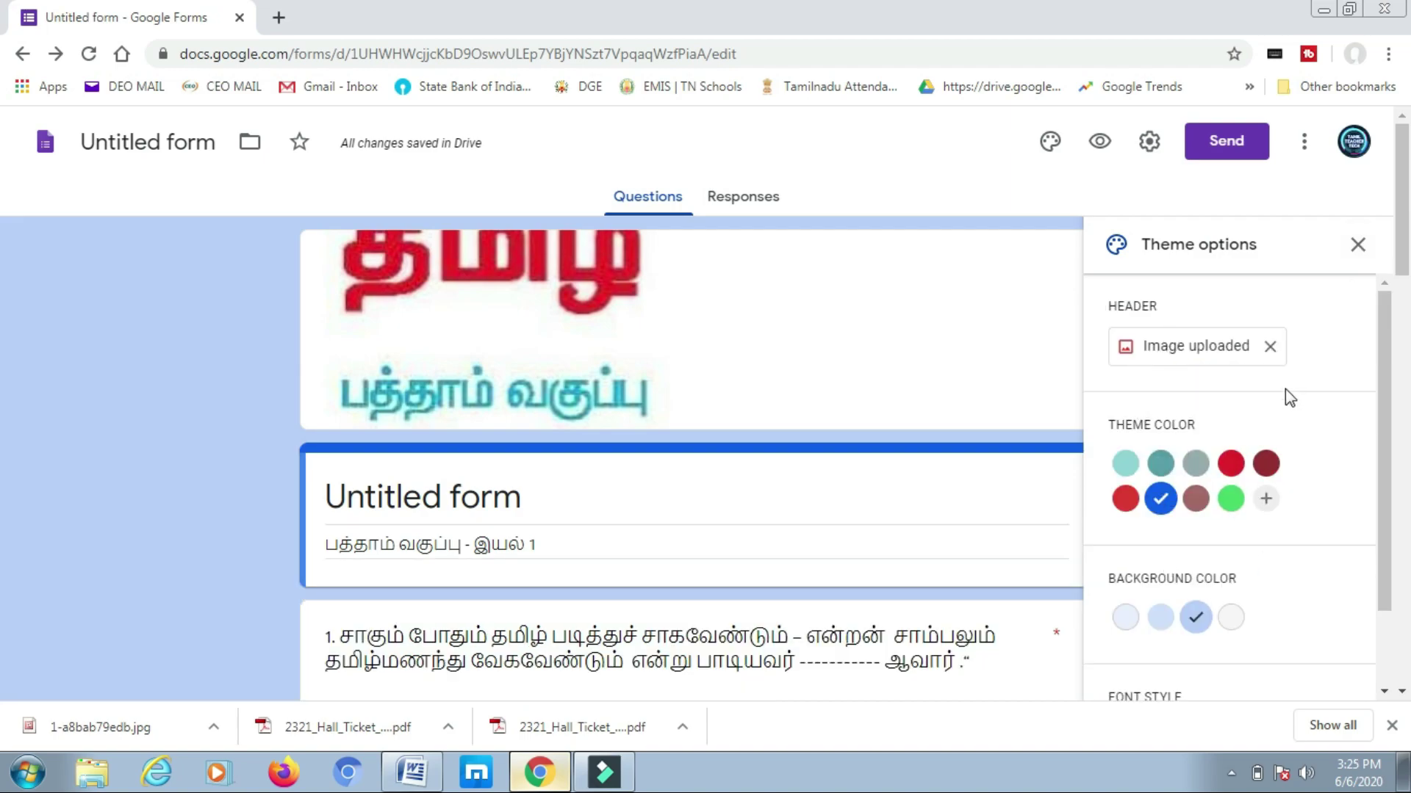
{"action": "left_click", "coordinate": [1357, 246]}
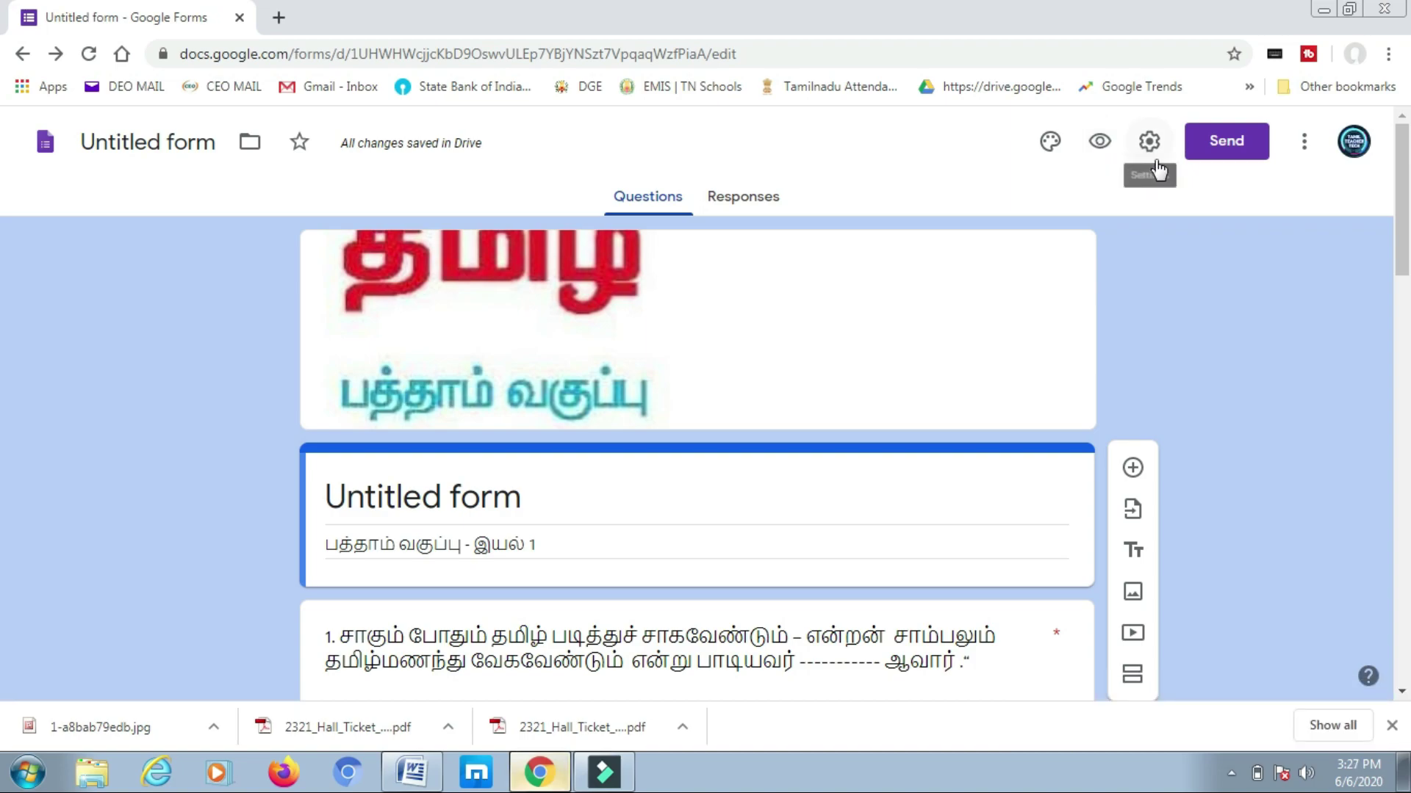
- Enable email collection, a one-response limit, and summary charts for respondents in Settings
{"action": "left_click", "coordinate": [1150, 142]}
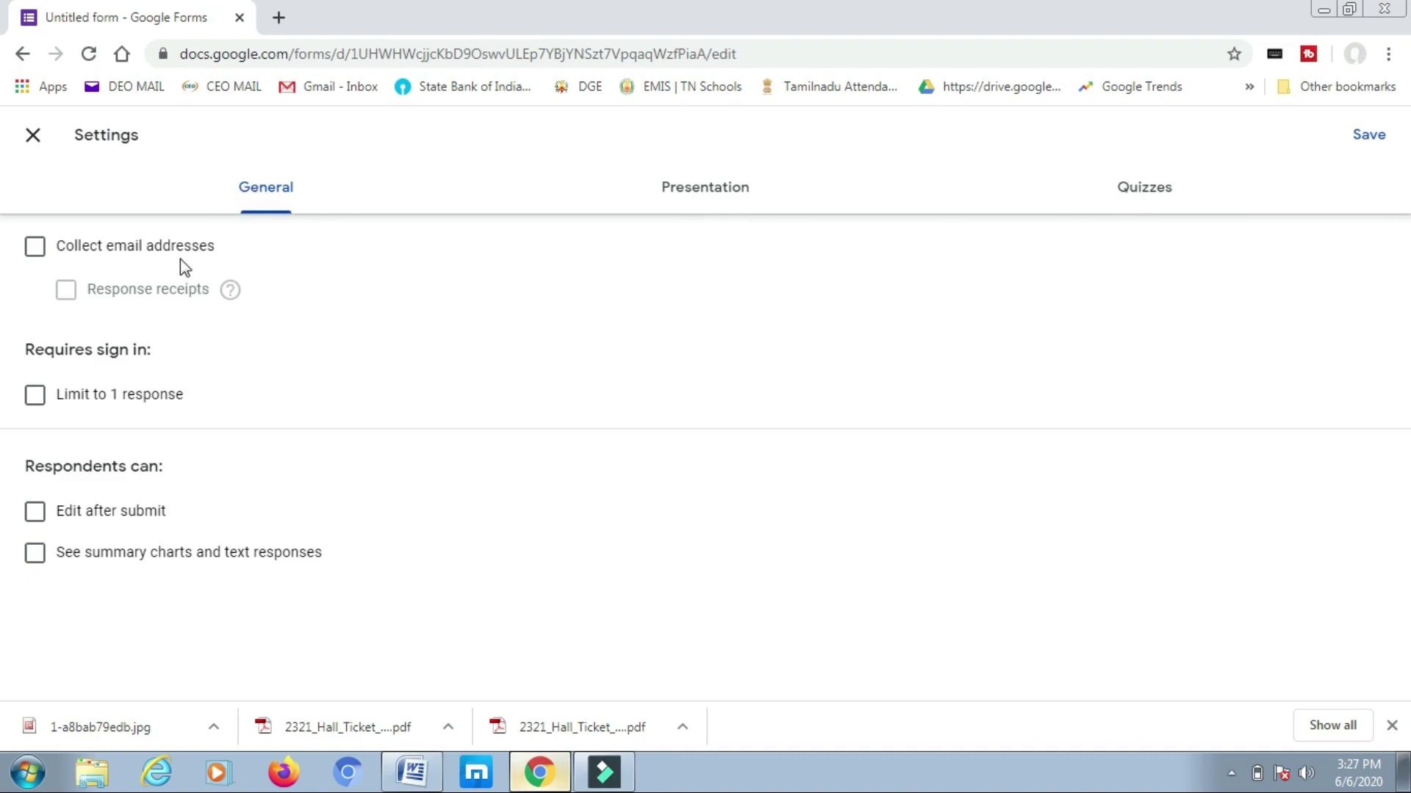
{"action": "left_click", "coordinate": [37, 251]}
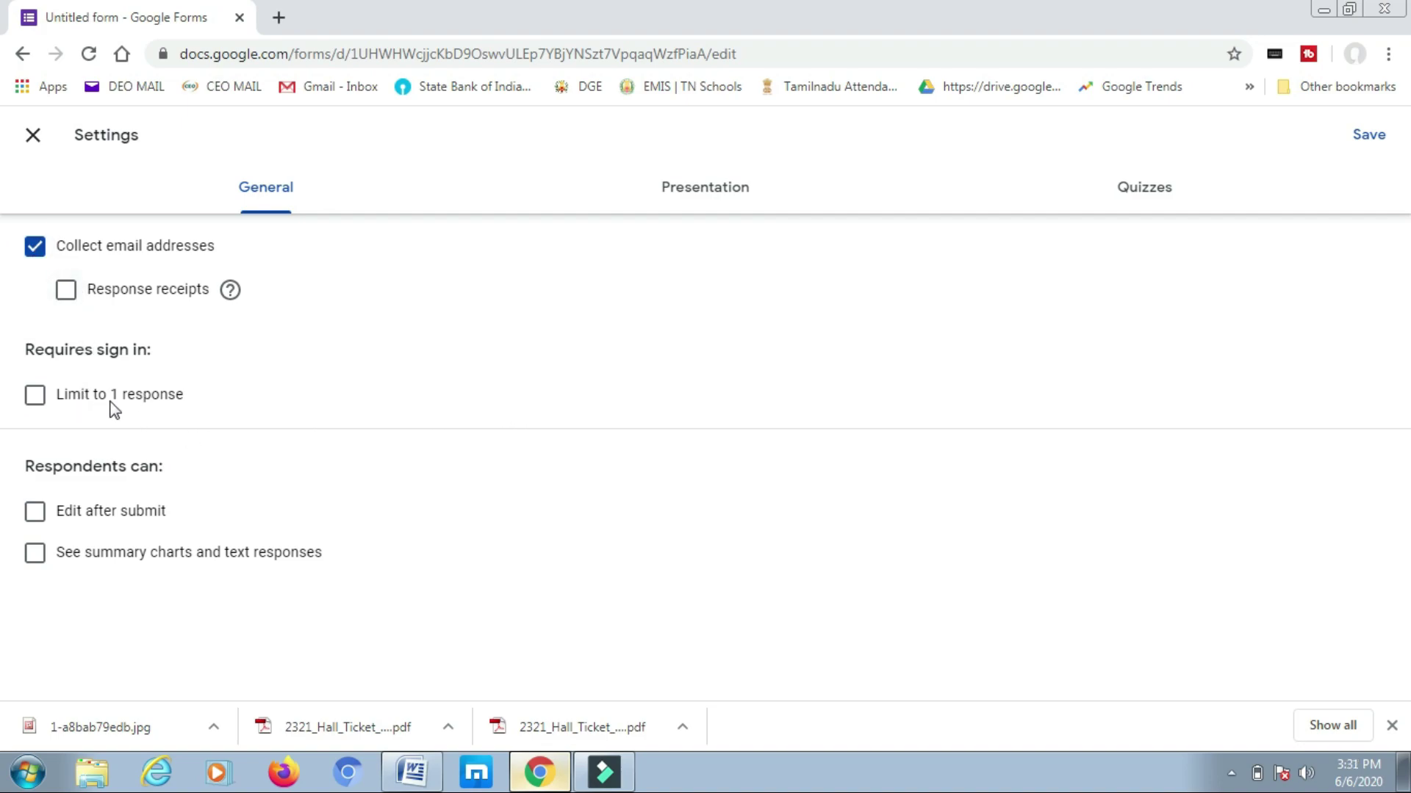
{"action": "left_click", "coordinate": [35, 398]}
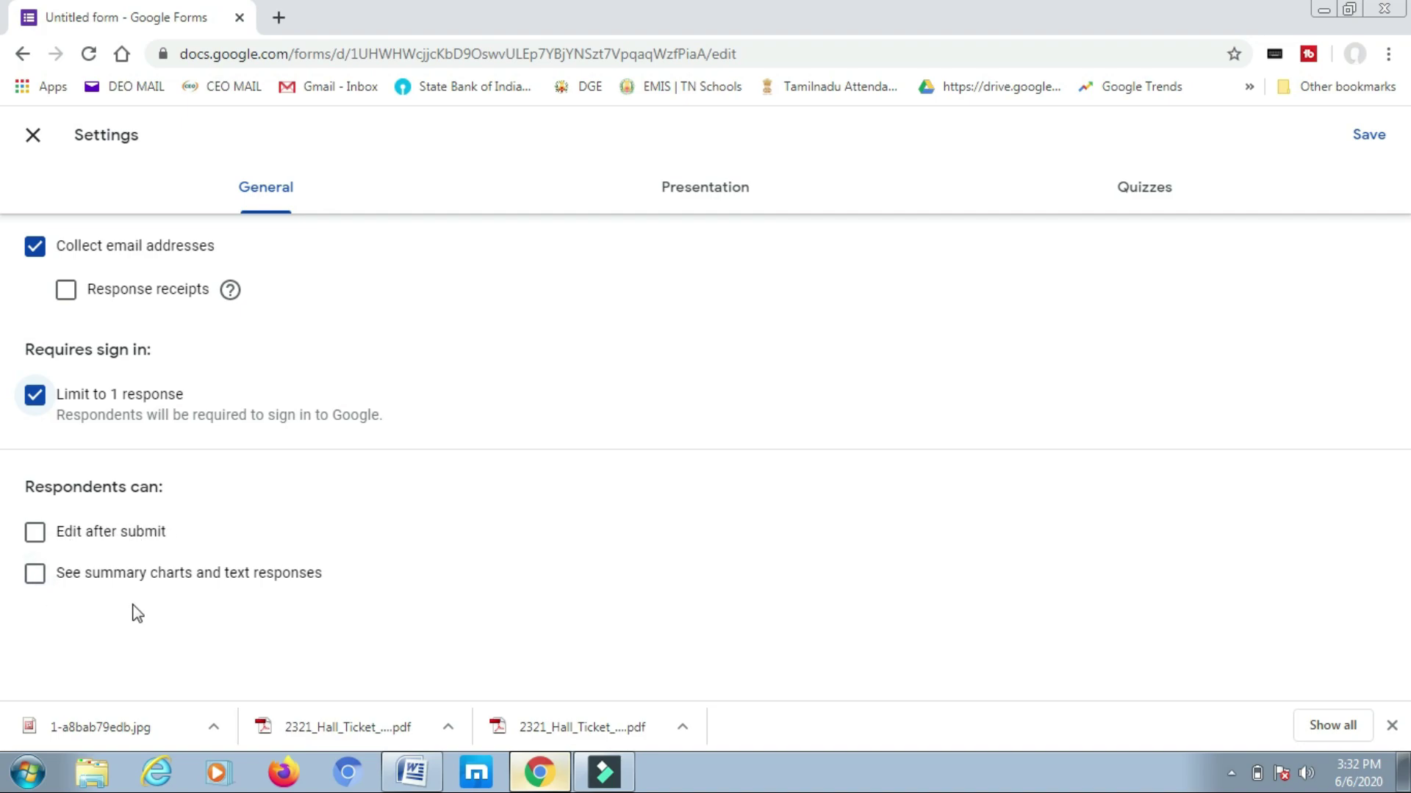
{"action": "left_click", "coordinate": [35, 578]}
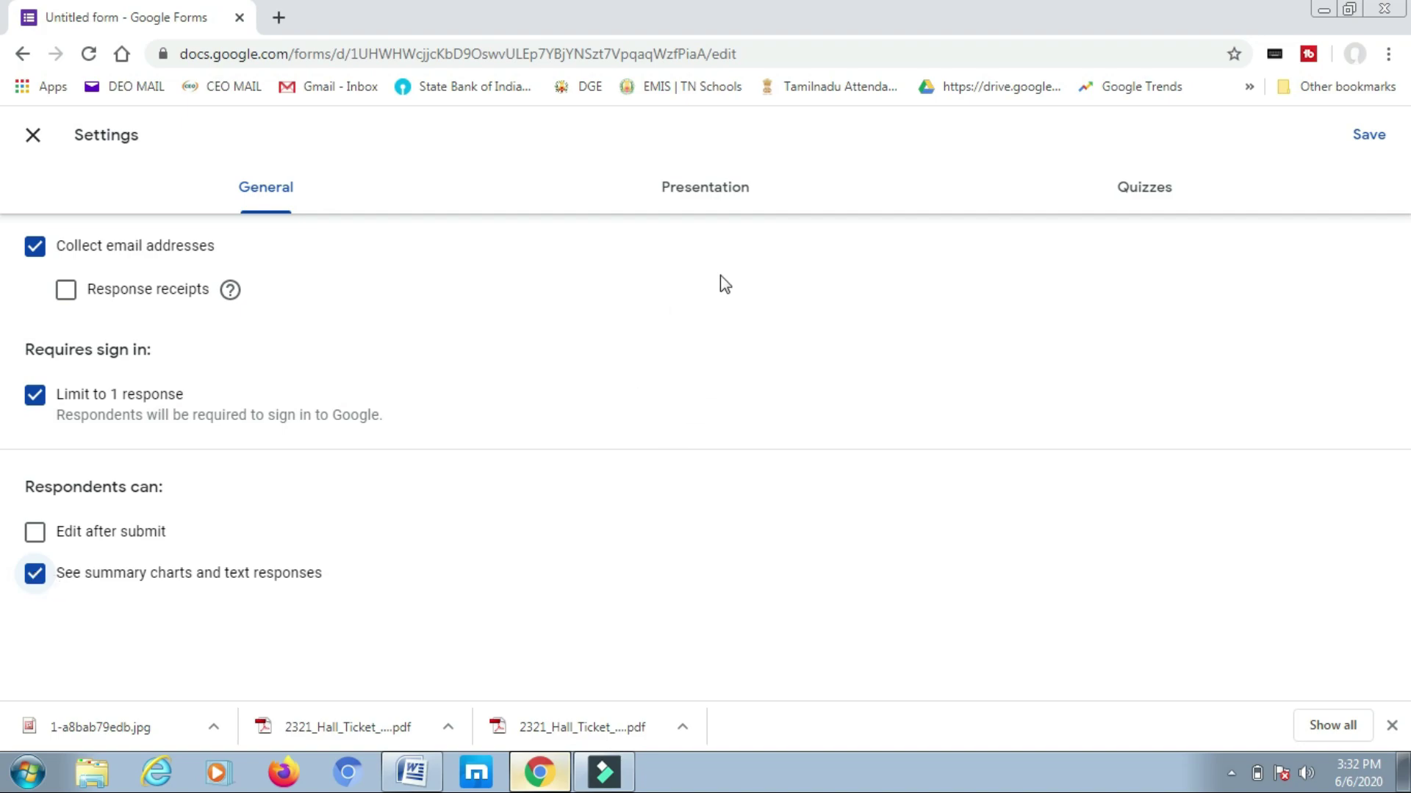
{"action": "left_click", "coordinate": [701, 192]}
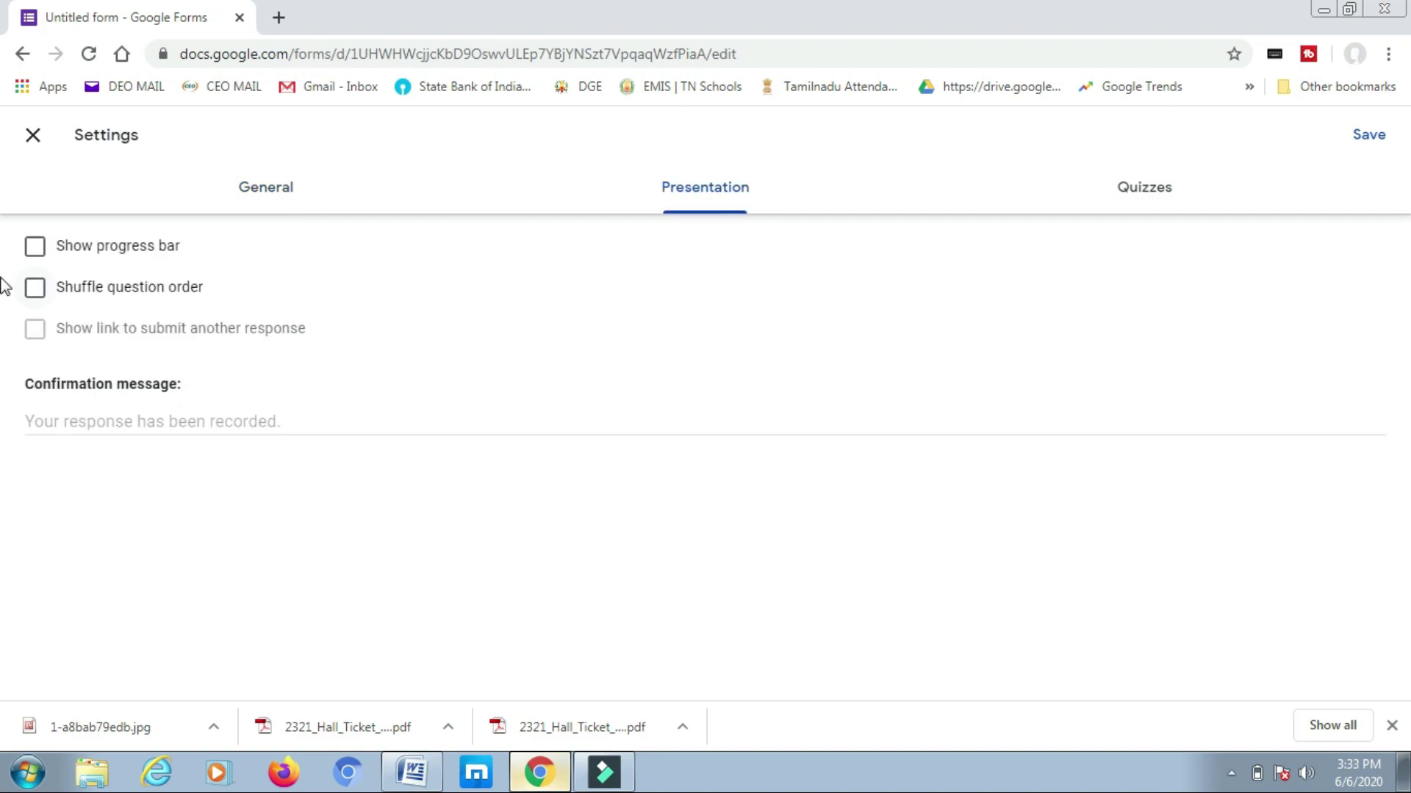
- Turn on Show progress bar and Shuffle question order in Presentation settings
{"action": "left_click", "coordinate": [35, 252]}
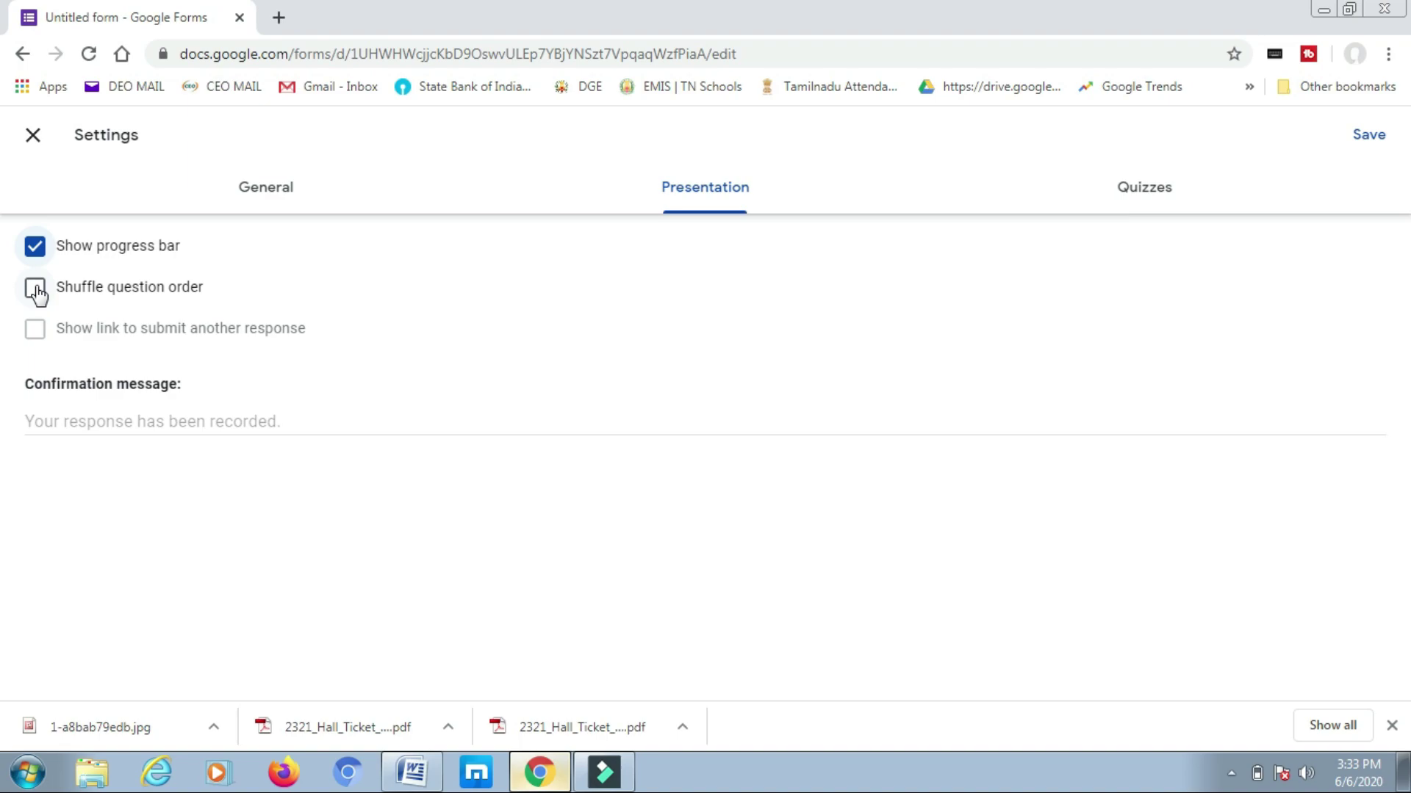
{"action": "left_click", "coordinate": [36, 289]}
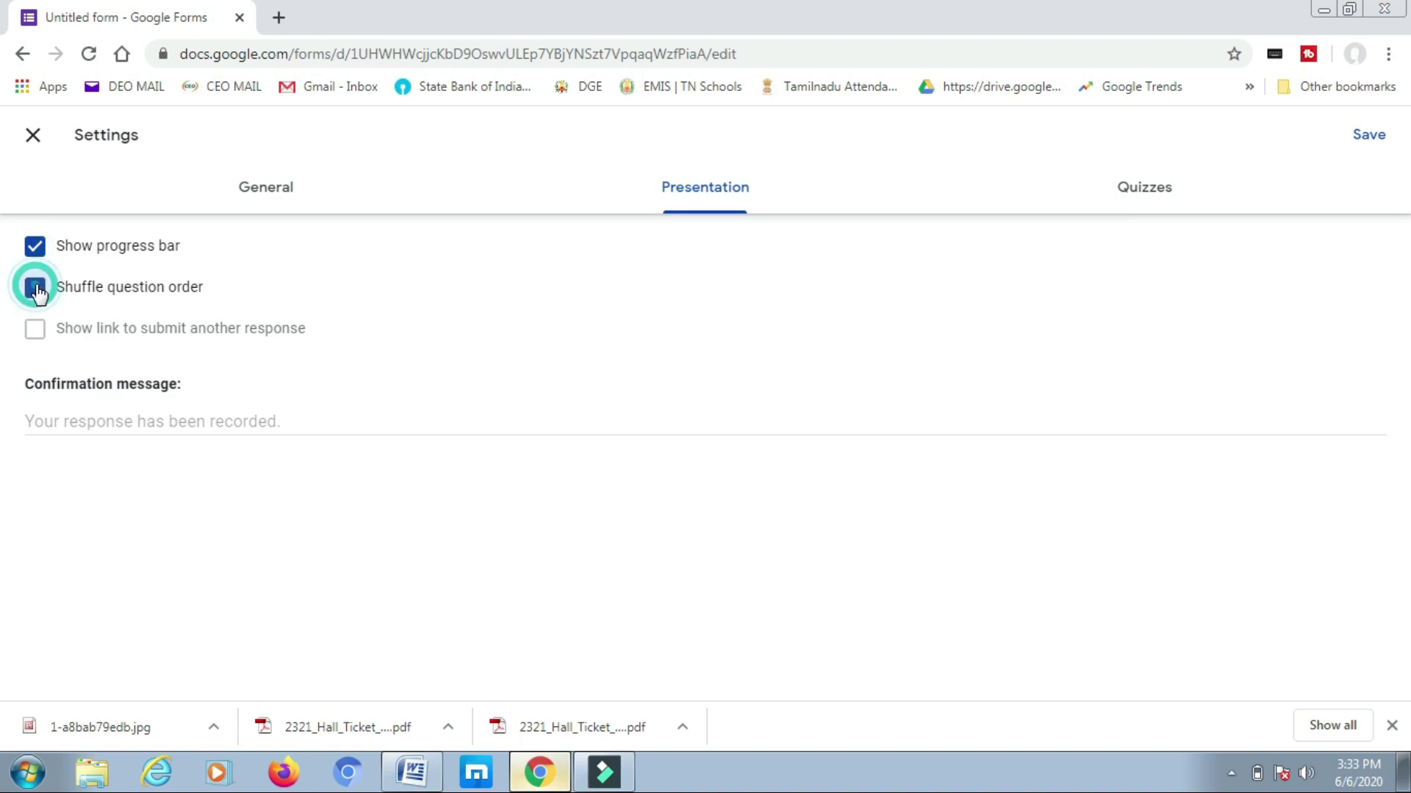
- Switch on Make this a quiz in the Quizzes settings and save
{"action": "left_click", "coordinate": [1141, 197]}
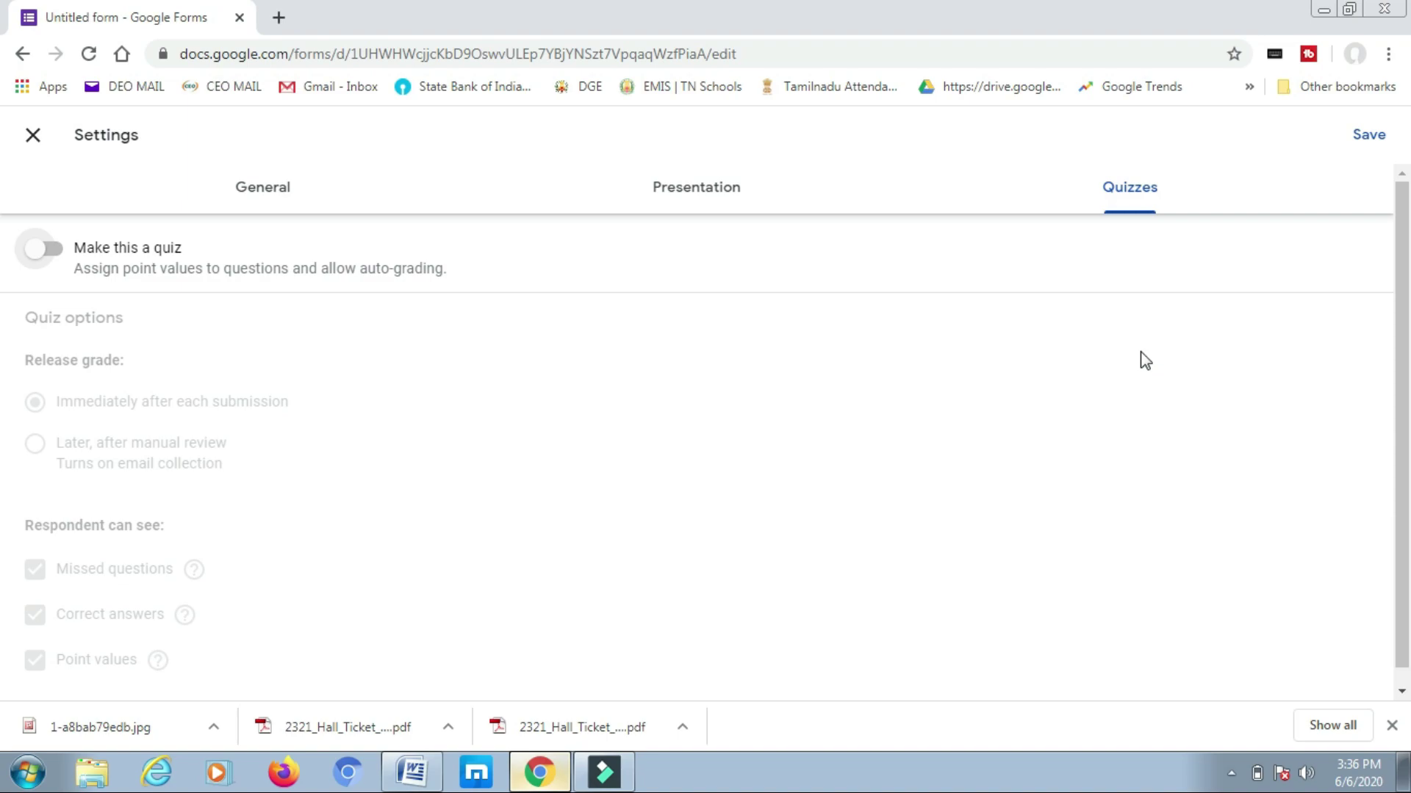
{"action": "left_click", "coordinate": [47, 254]}
{"action": "left_click", "coordinate": [1370, 136]}
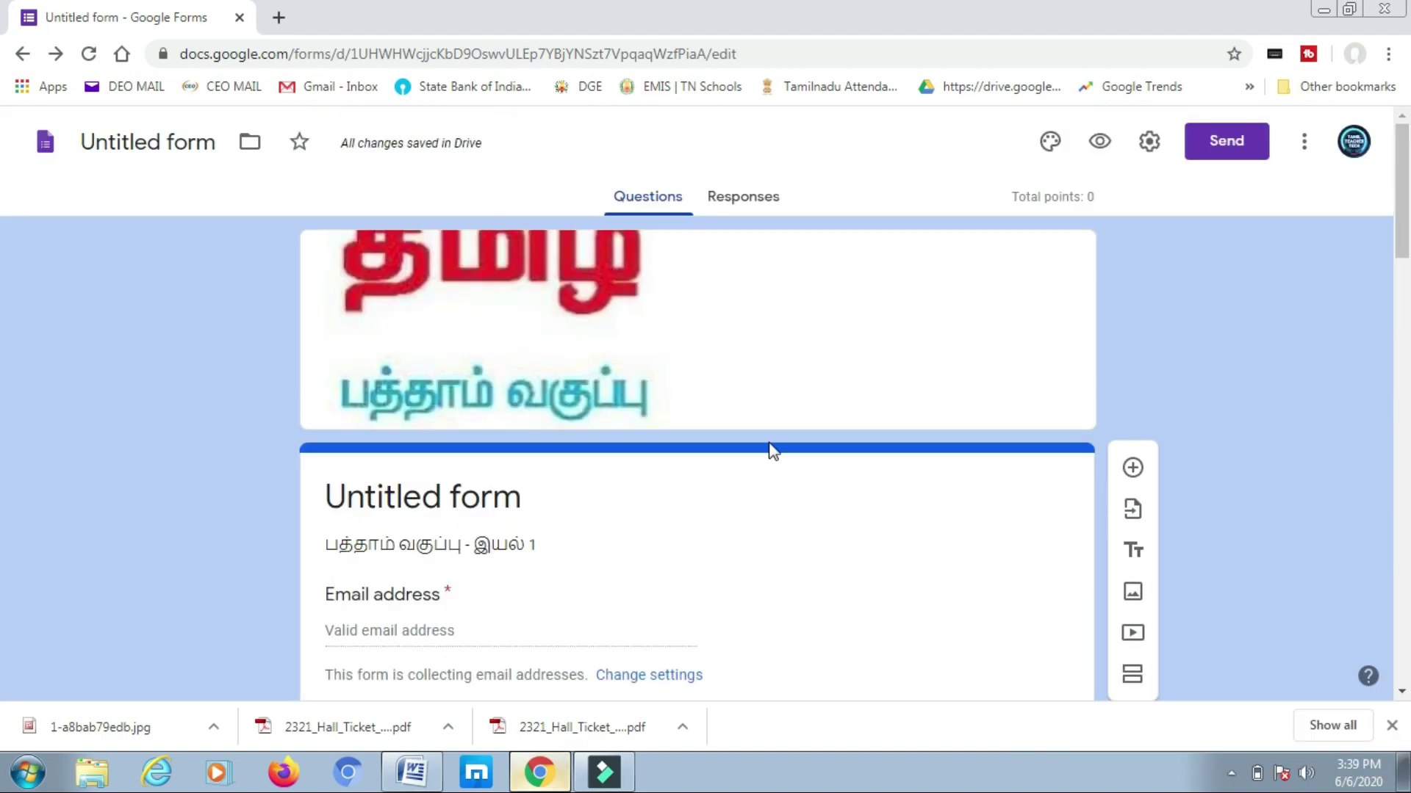
- Mark ஆ) க.சச்சிதானந்தன் as question 1's correct answer, worth 10 points, and start answer feedback
{"action": "scroll", "coordinate": [773, 449], "scroll_direction": "down", "scroll_amount": 7}
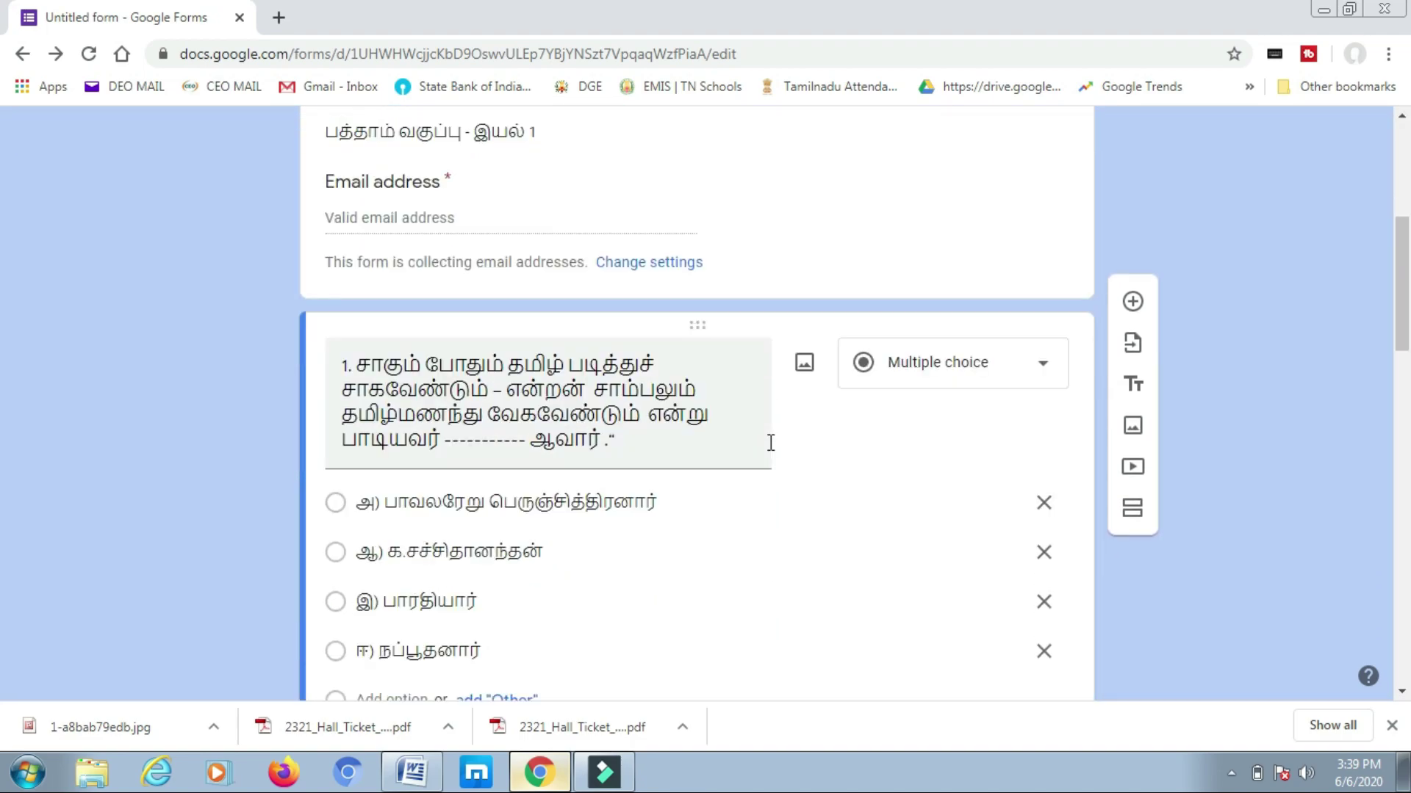
{"action": "scroll", "coordinate": [769, 441], "scroll_direction": "down", "scroll_amount": 1}
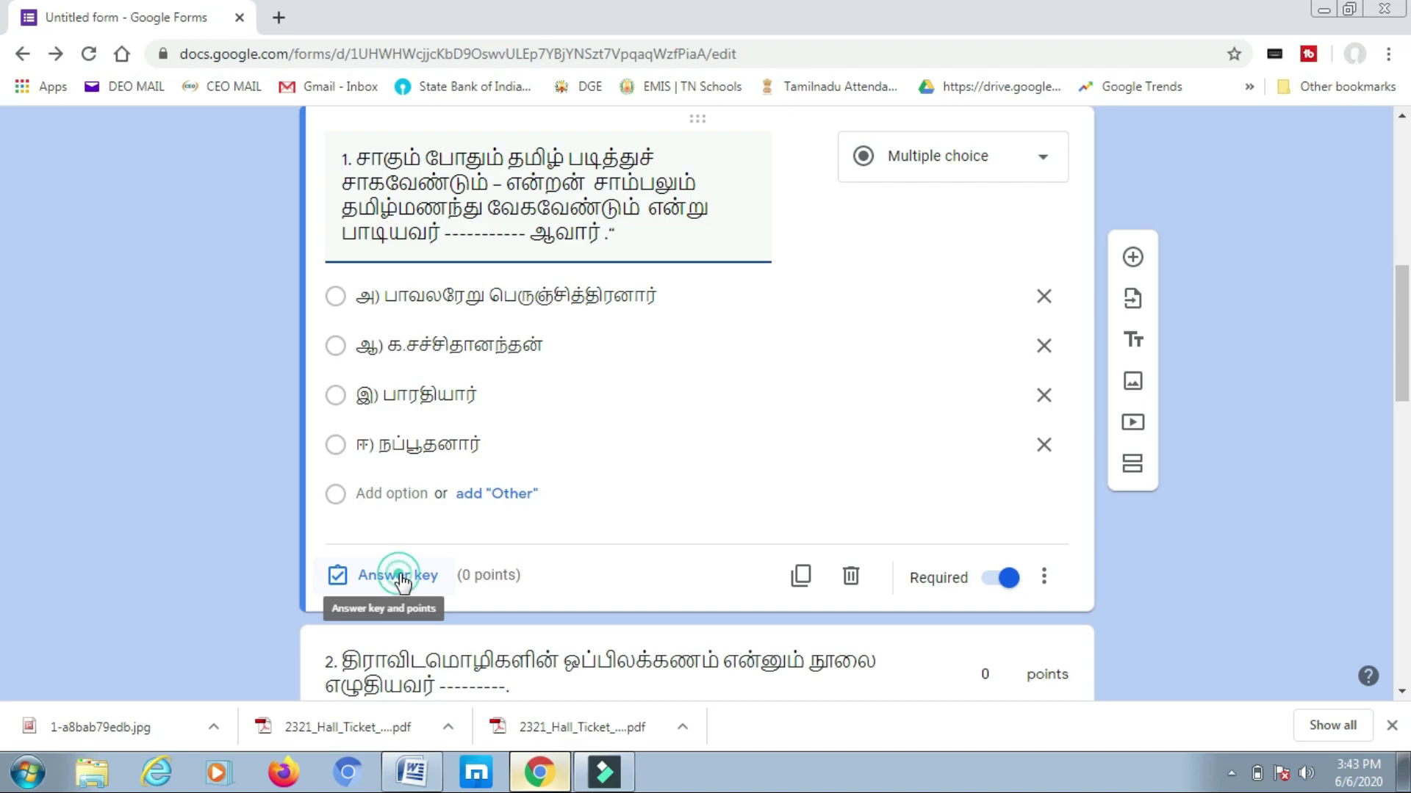
{"action": "left_click", "coordinate": [419, 595]}
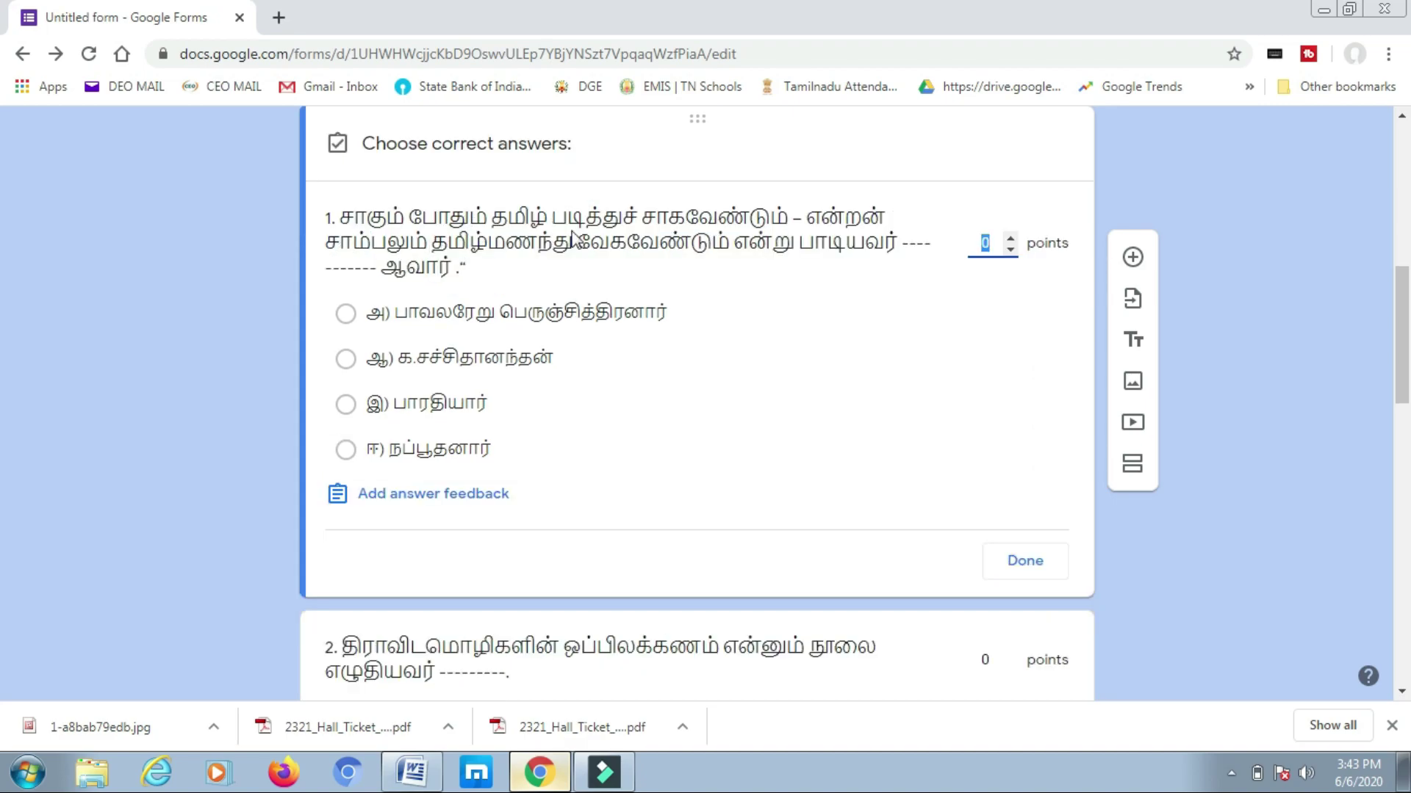
{"action": "left_click", "coordinate": [346, 359]}
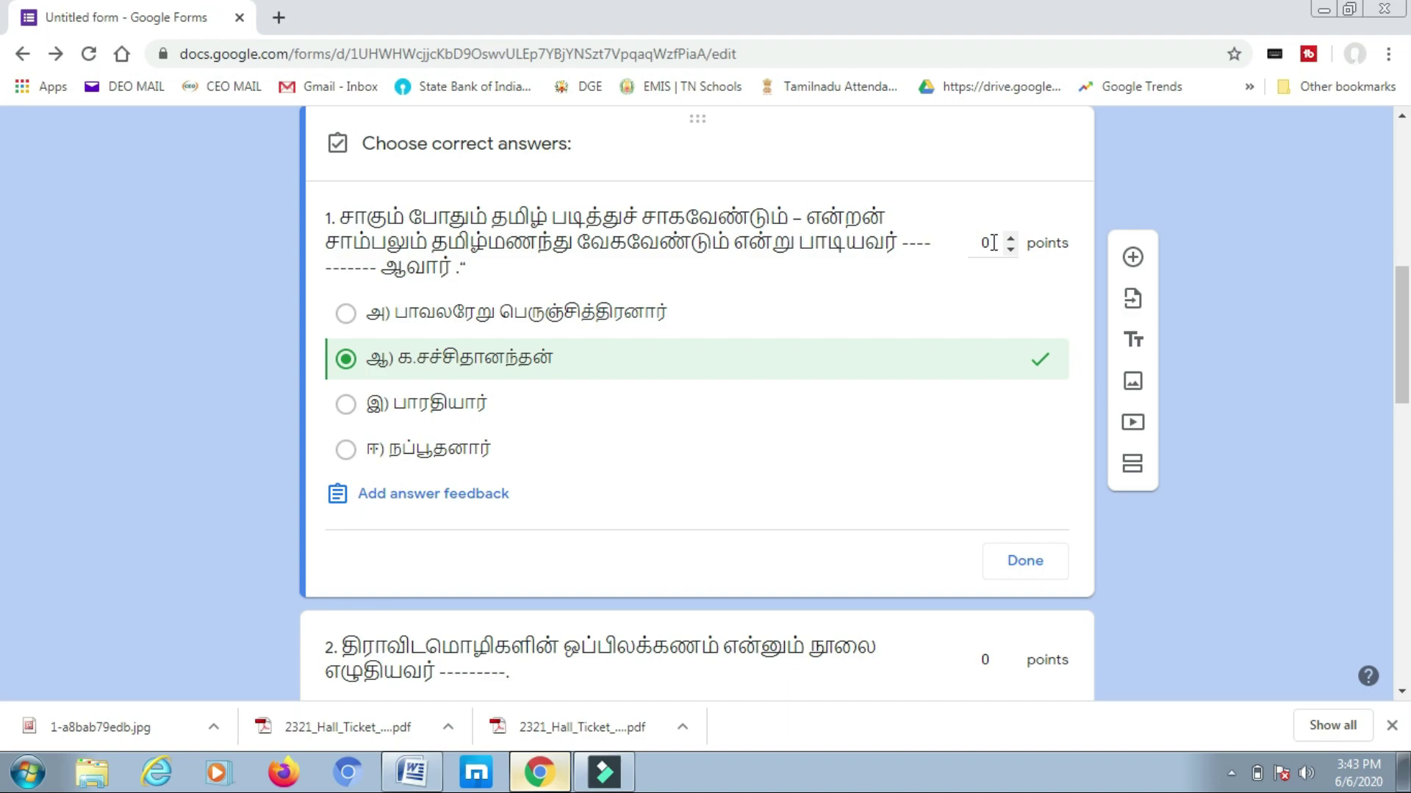
{"action": "left_click", "coordinate": [993, 242]}
{"action": "type", "text": "10"}
{"action": "left_click", "coordinate": [420, 507]}
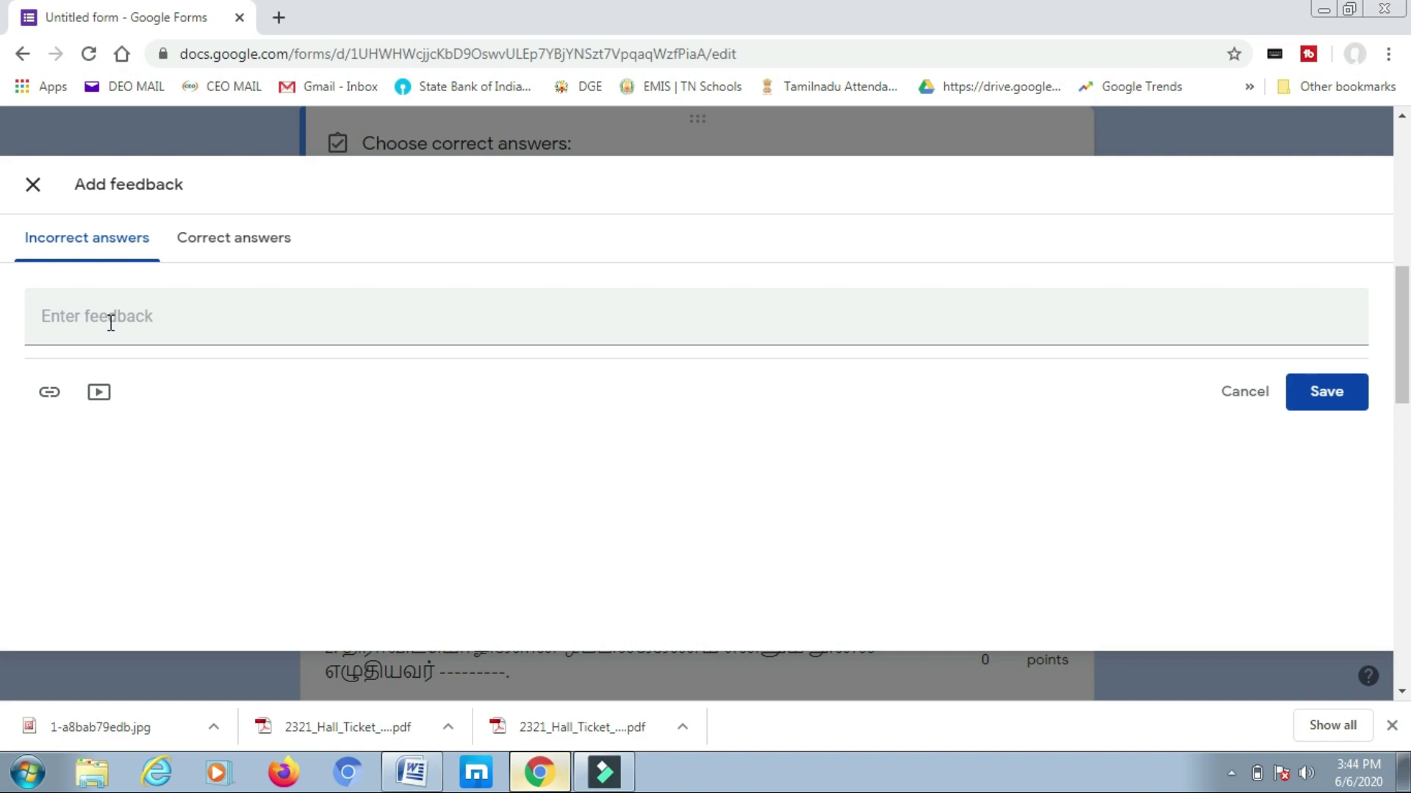
- Enter feedback 'தவறு' for incorrect and 'மிகச் சரி' for correct answers, then save
{"action": "left_click", "coordinate": [115, 323]}
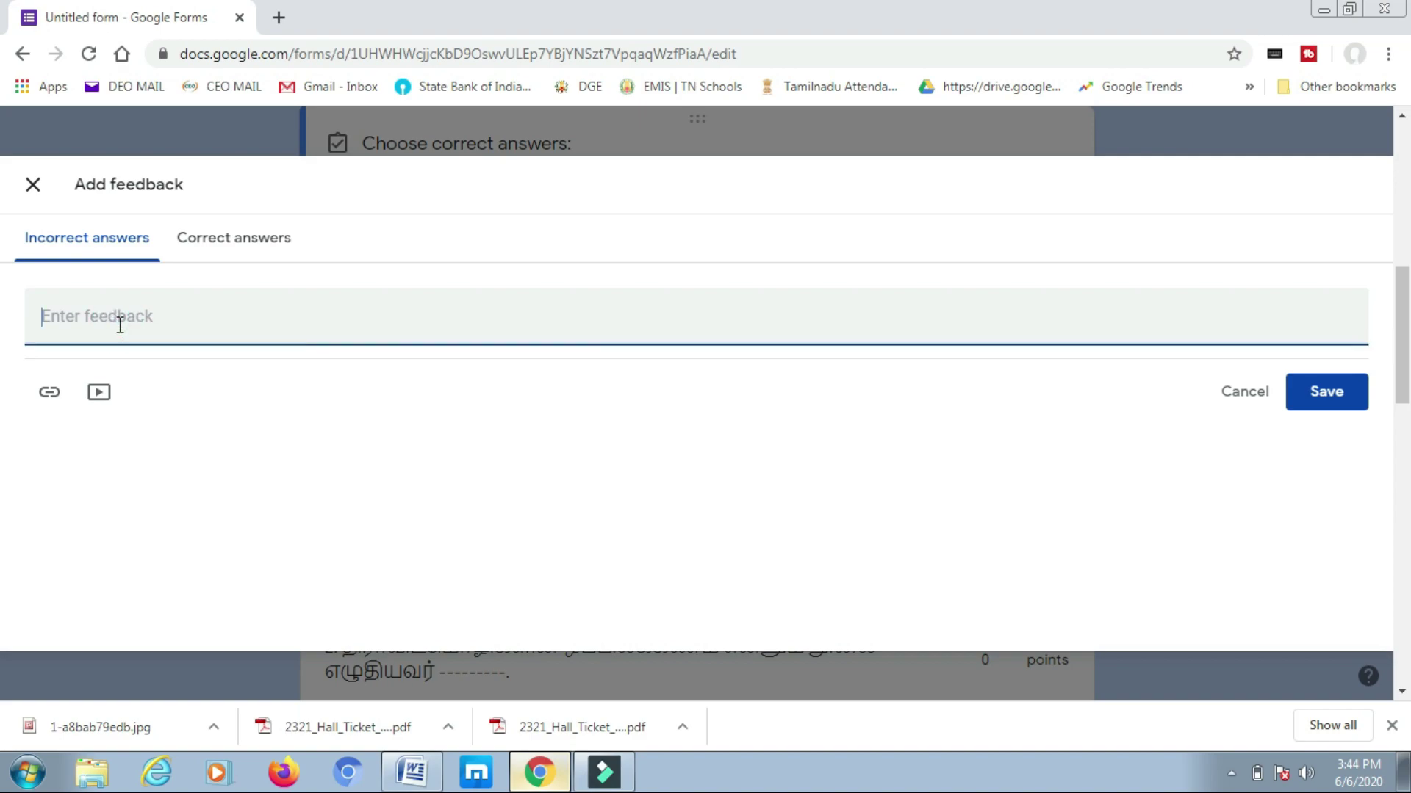
{"action": "type", "text": "தவறு"}
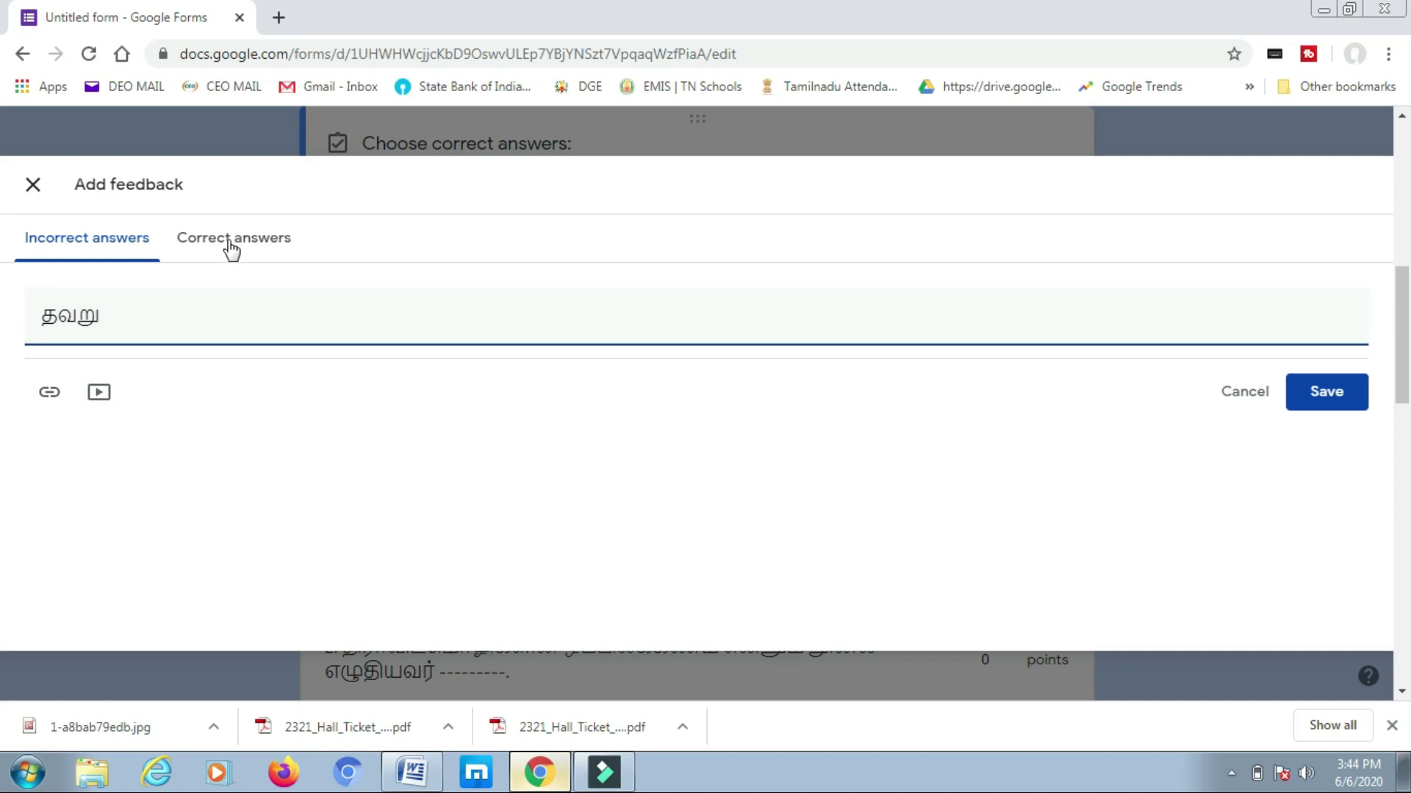
{"action": "left_click", "coordinate": [249, 250]}
{"action": "left_click", "coordinate": [171, 318]}
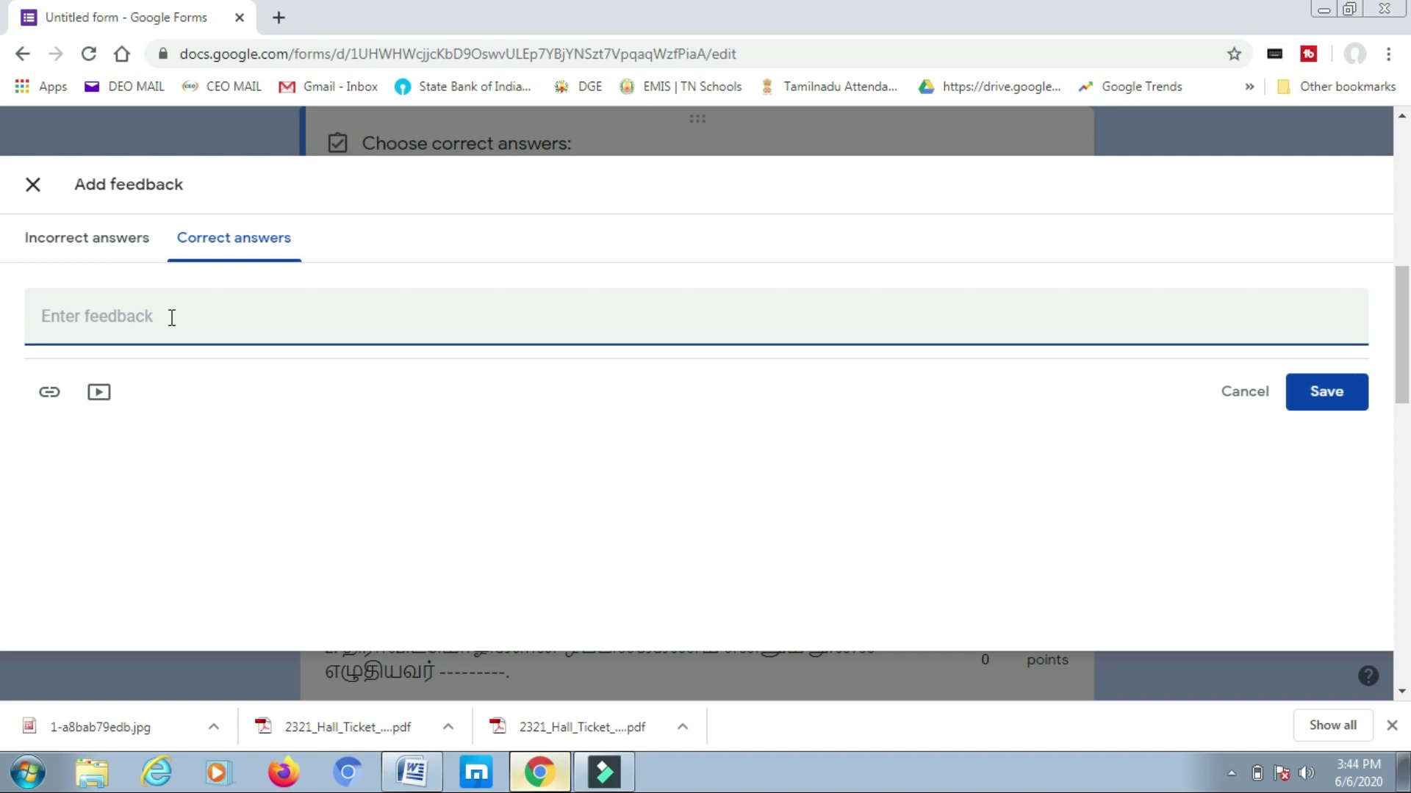
{"action": "type", "text": "மிகச் சரி"}
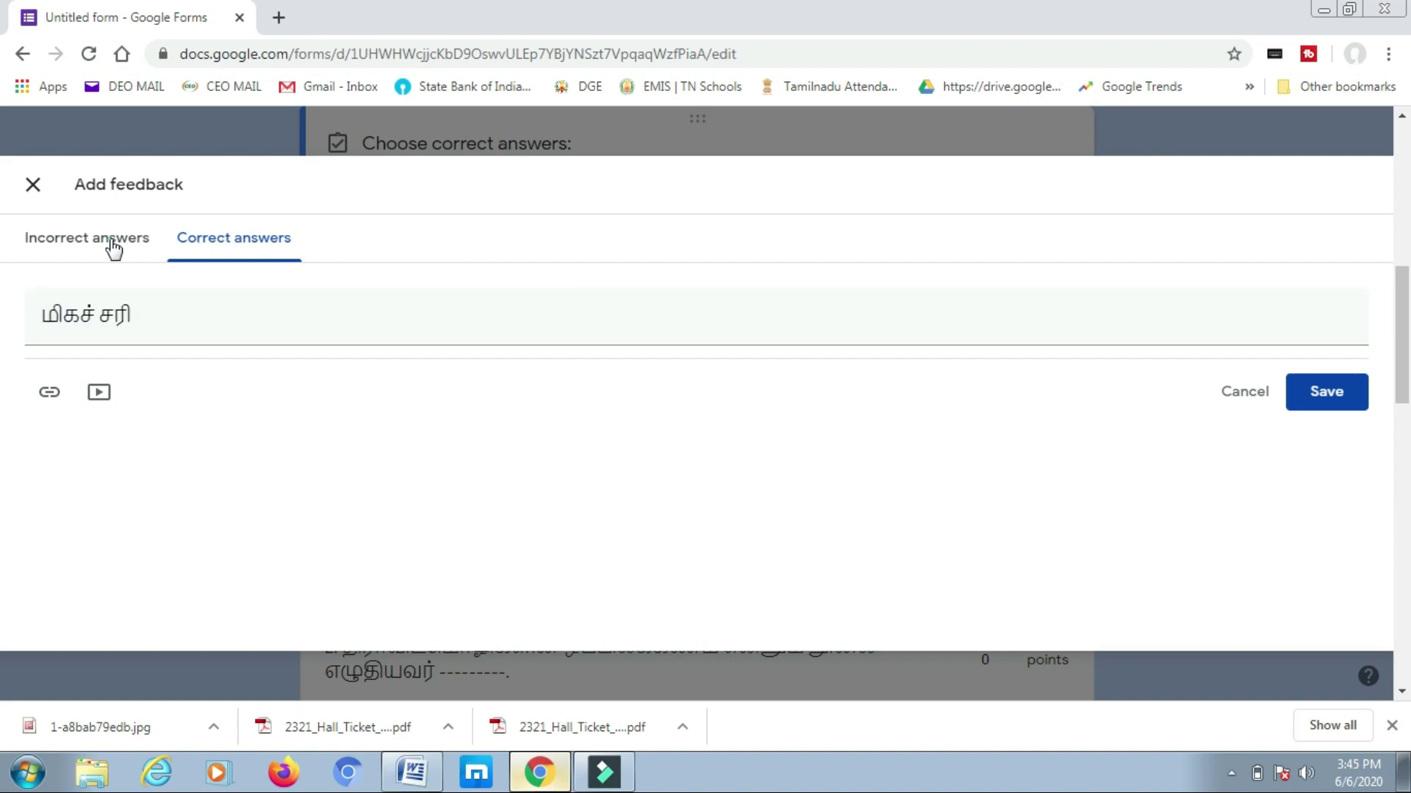
{"action": "left_click", "coordinate": [113, 248]}
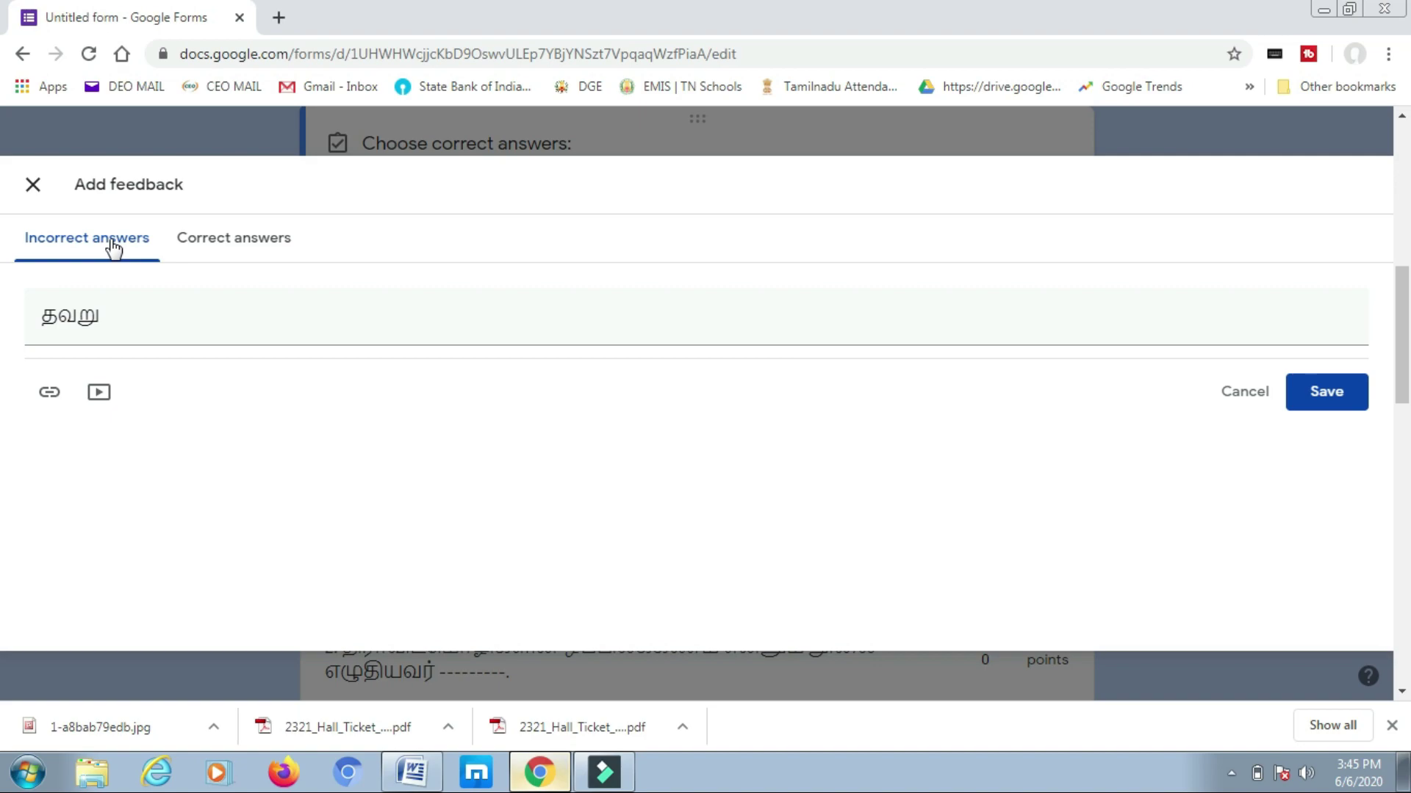
{"action": "left_click", "coordinate": [215, 243]}
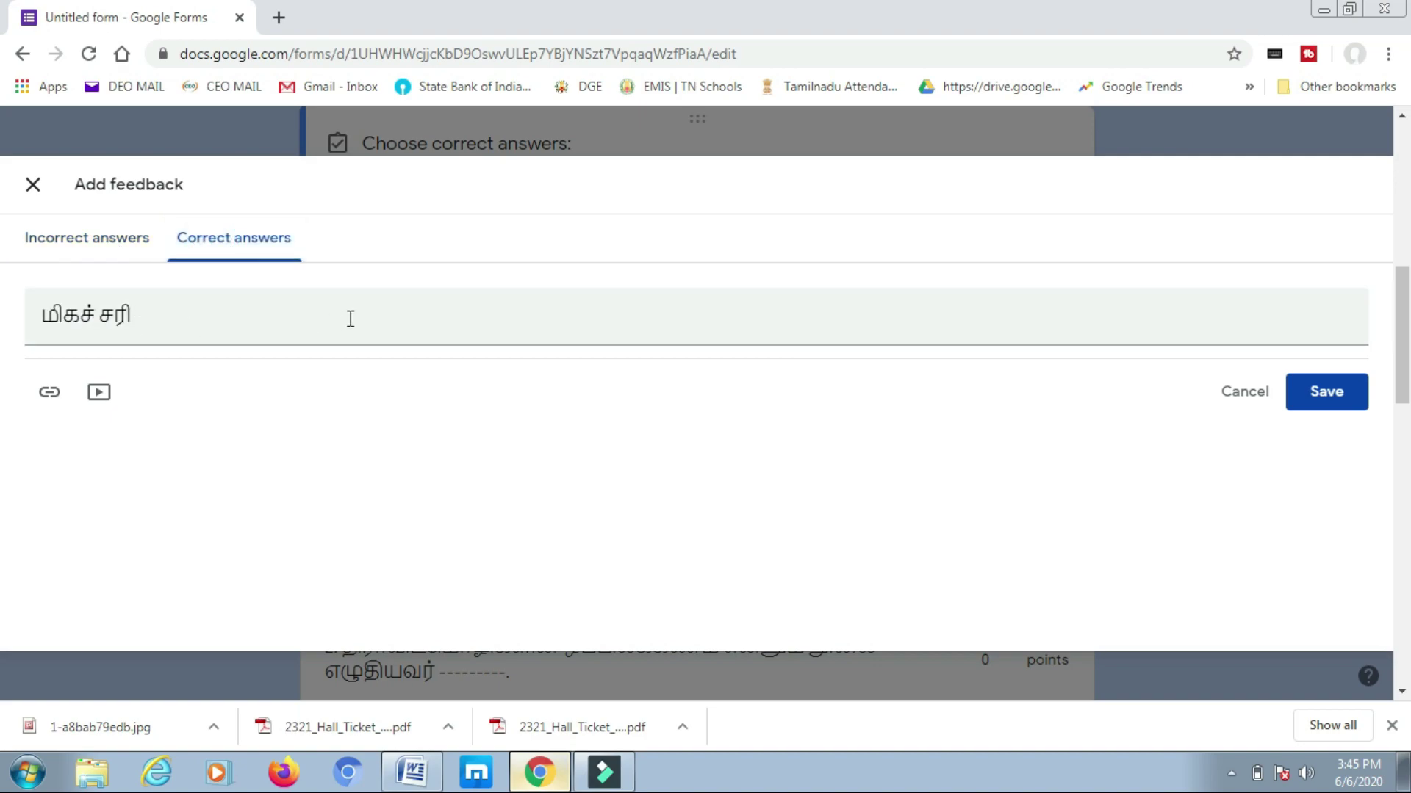
{"action": "left_click", "coordinate": [1326, 391]}
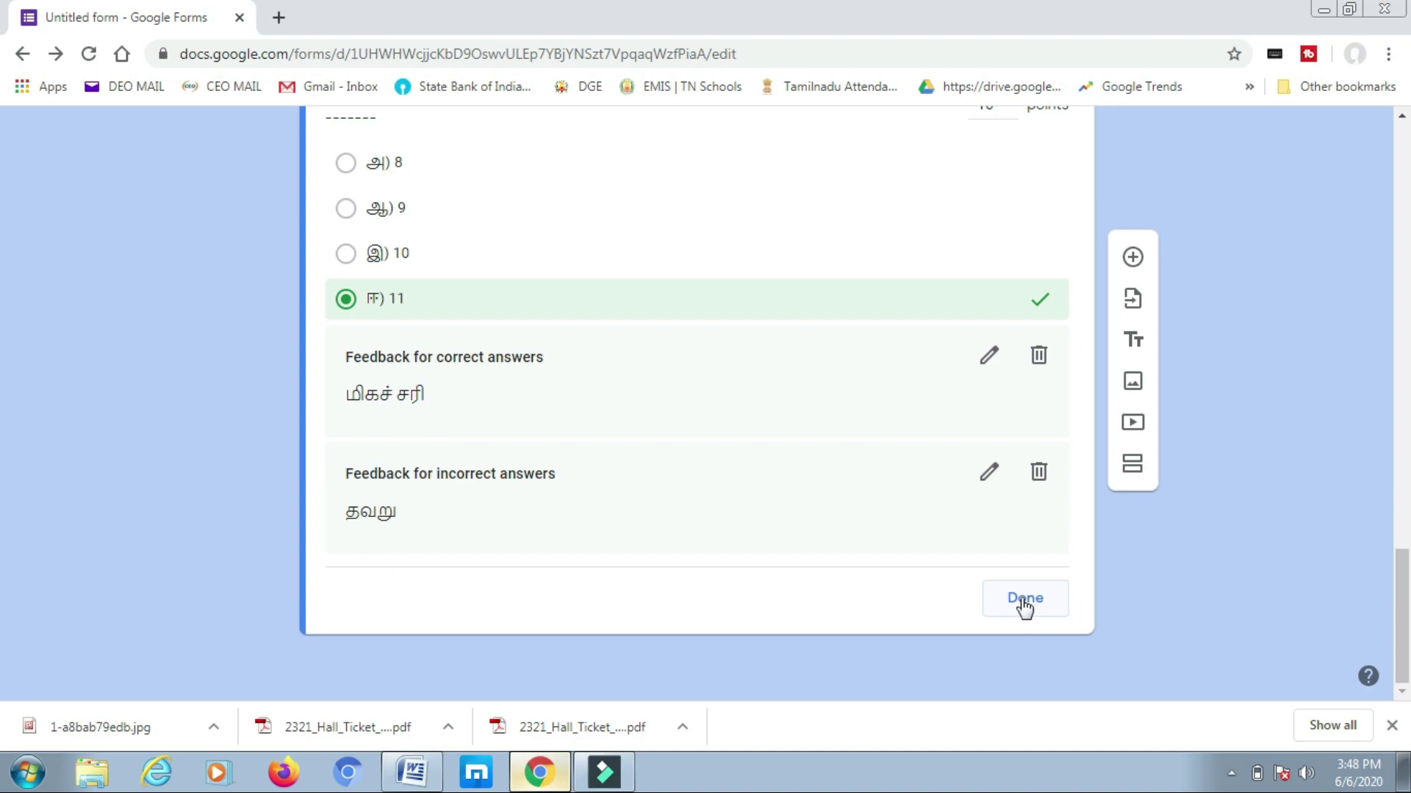
- Close question 5's answer key and scroll through the 50-point quiz
{"action": "left_click", "coordinate": [1024, 601]}
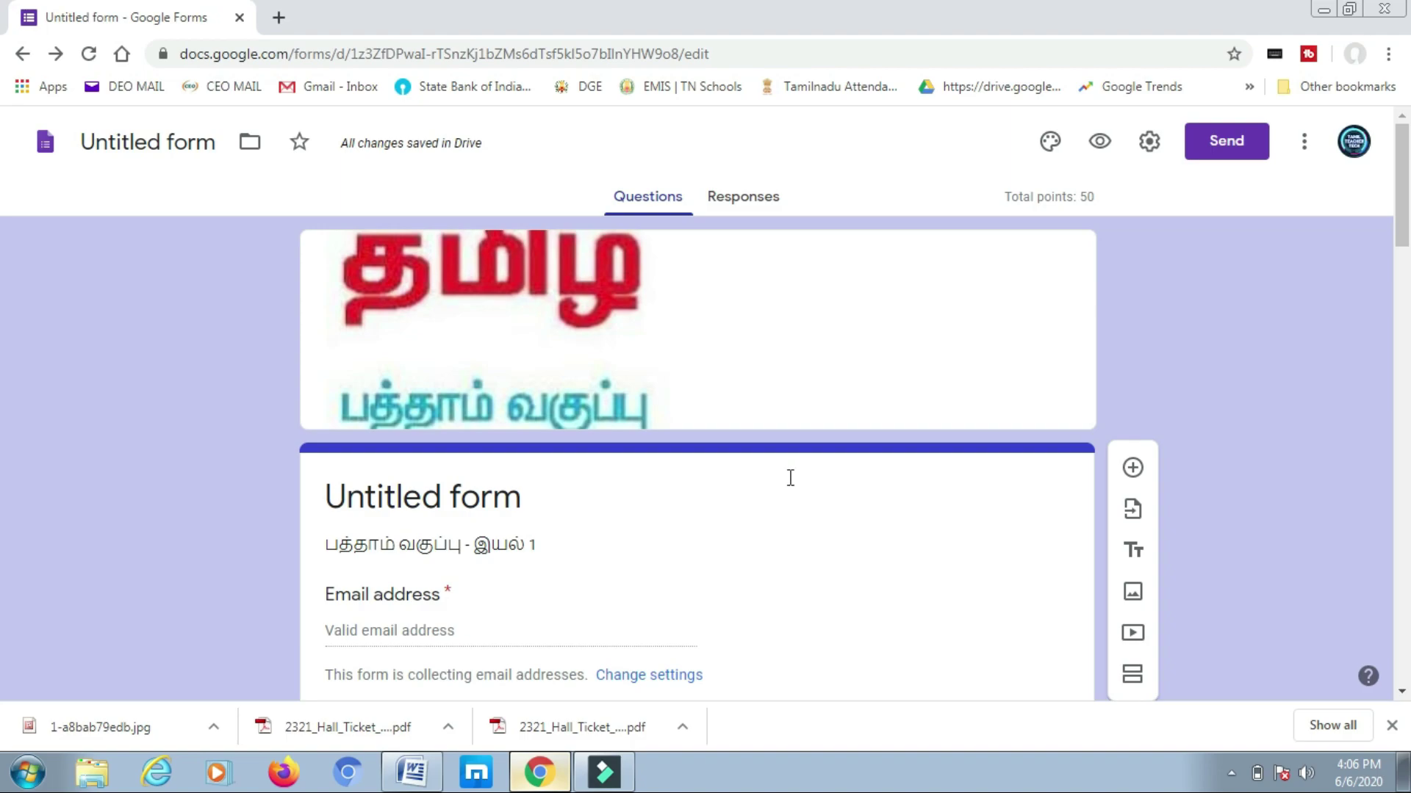
{"action": "scroll", "coordinate": [790, 481], "scroll_direction": "down", "scroll_amount": 5}
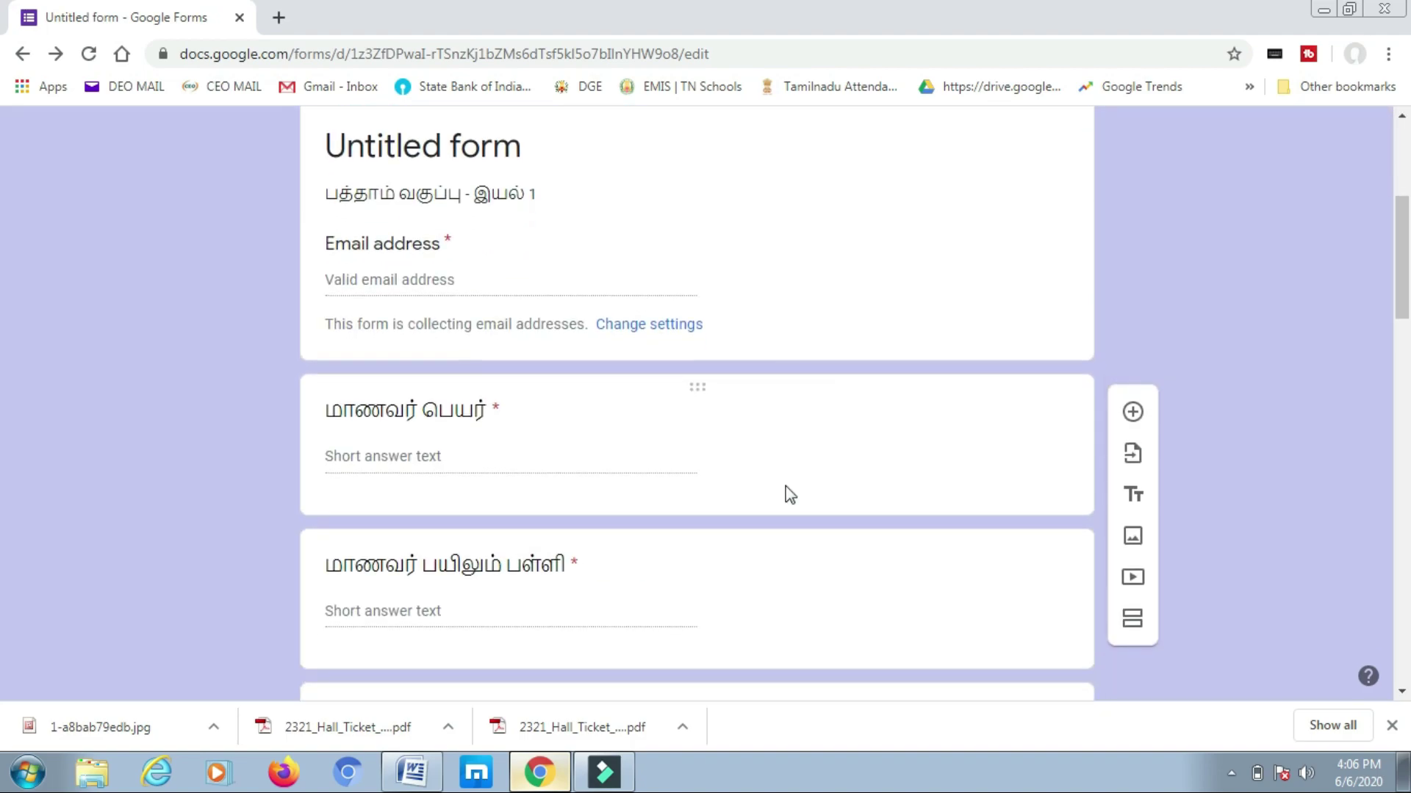
{"action": "scroll", "coordinate": [790, 494], "scroll_direction": "down", "scroll_amount": 12}
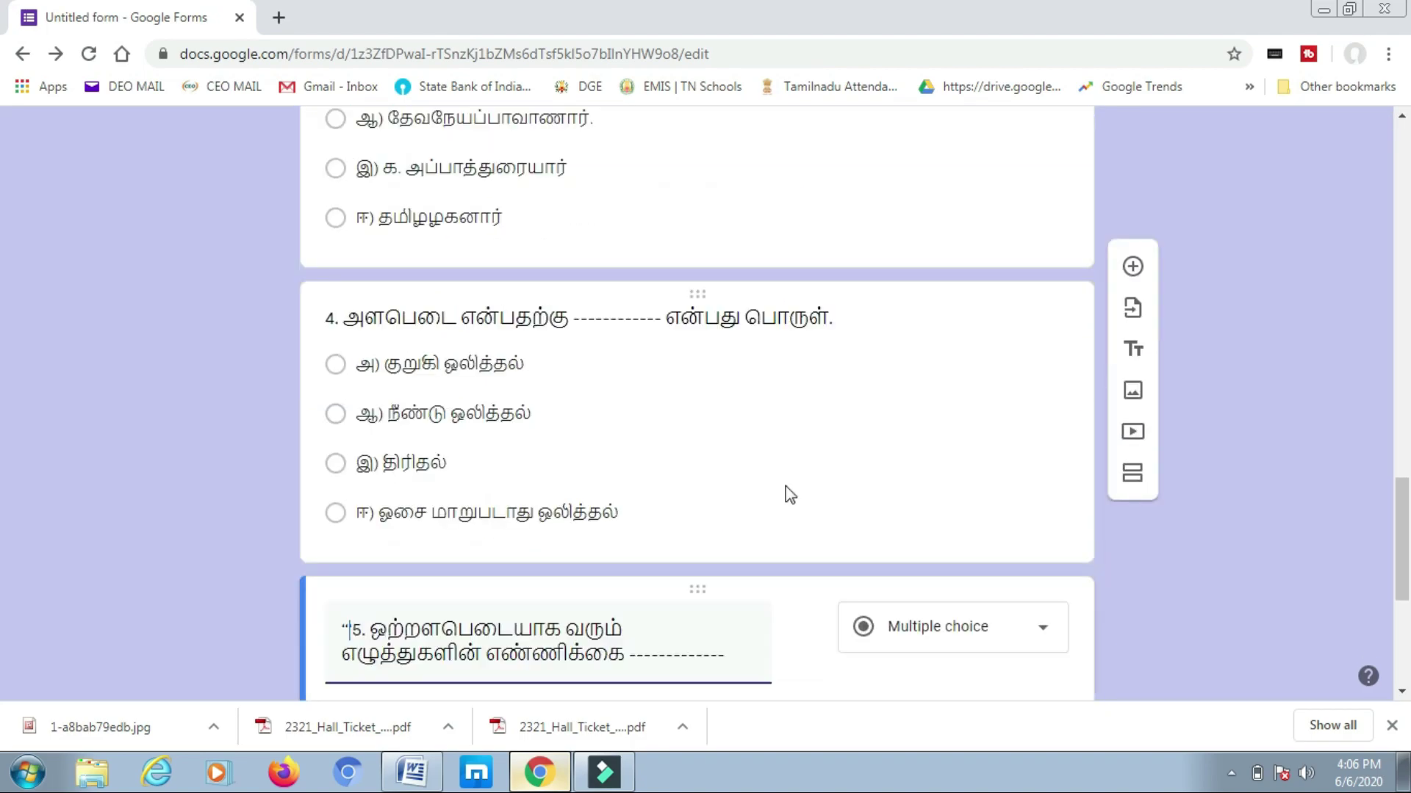
{"action": "scroll", "coordinate": [790, 495], "scroll_direction": "down", "scroll_amount": 5}
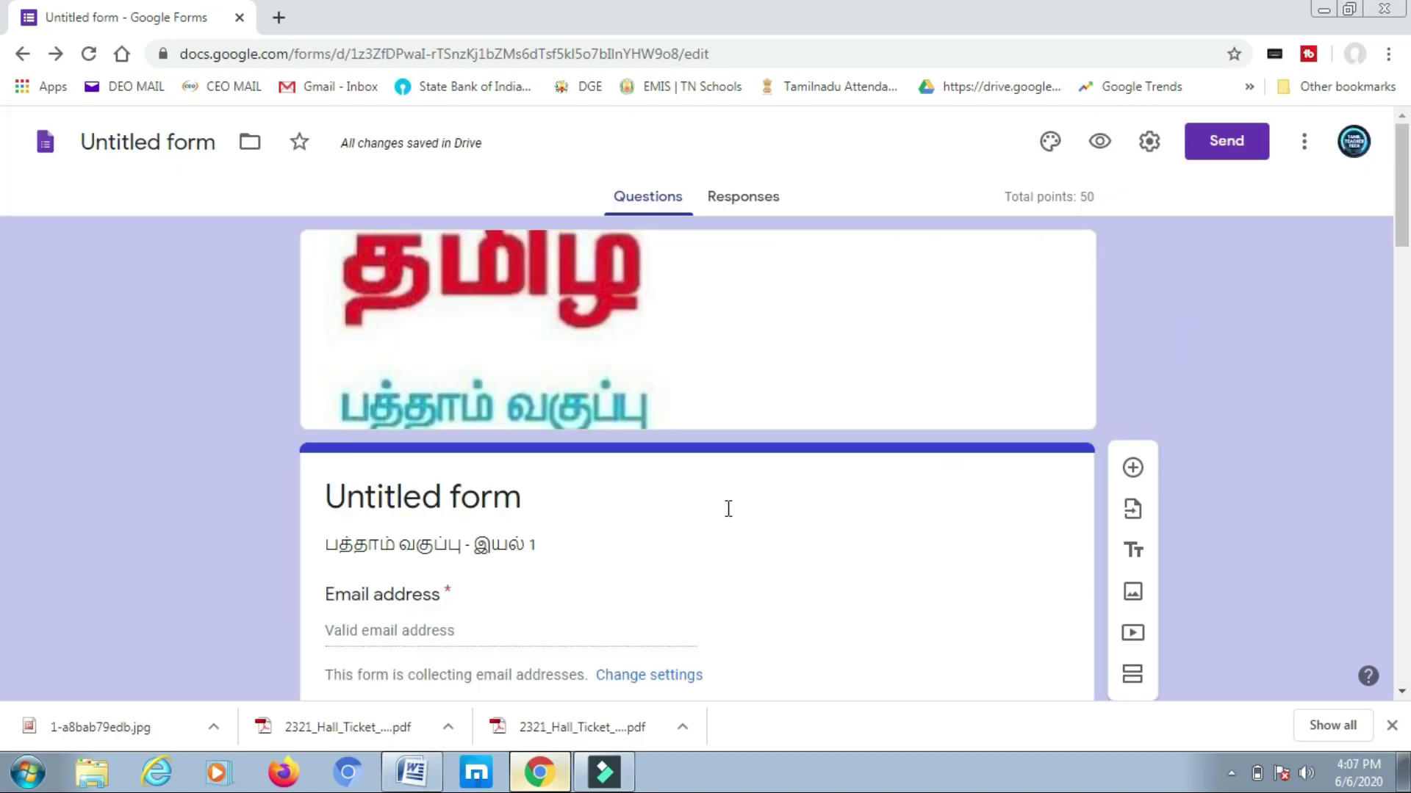
- Send the quiz by email with subject 'பத்தாம் வகுப்பு இயல் - 1' and show its shareable link
{"action": "left_click", "coordinate": [1231, 145]}
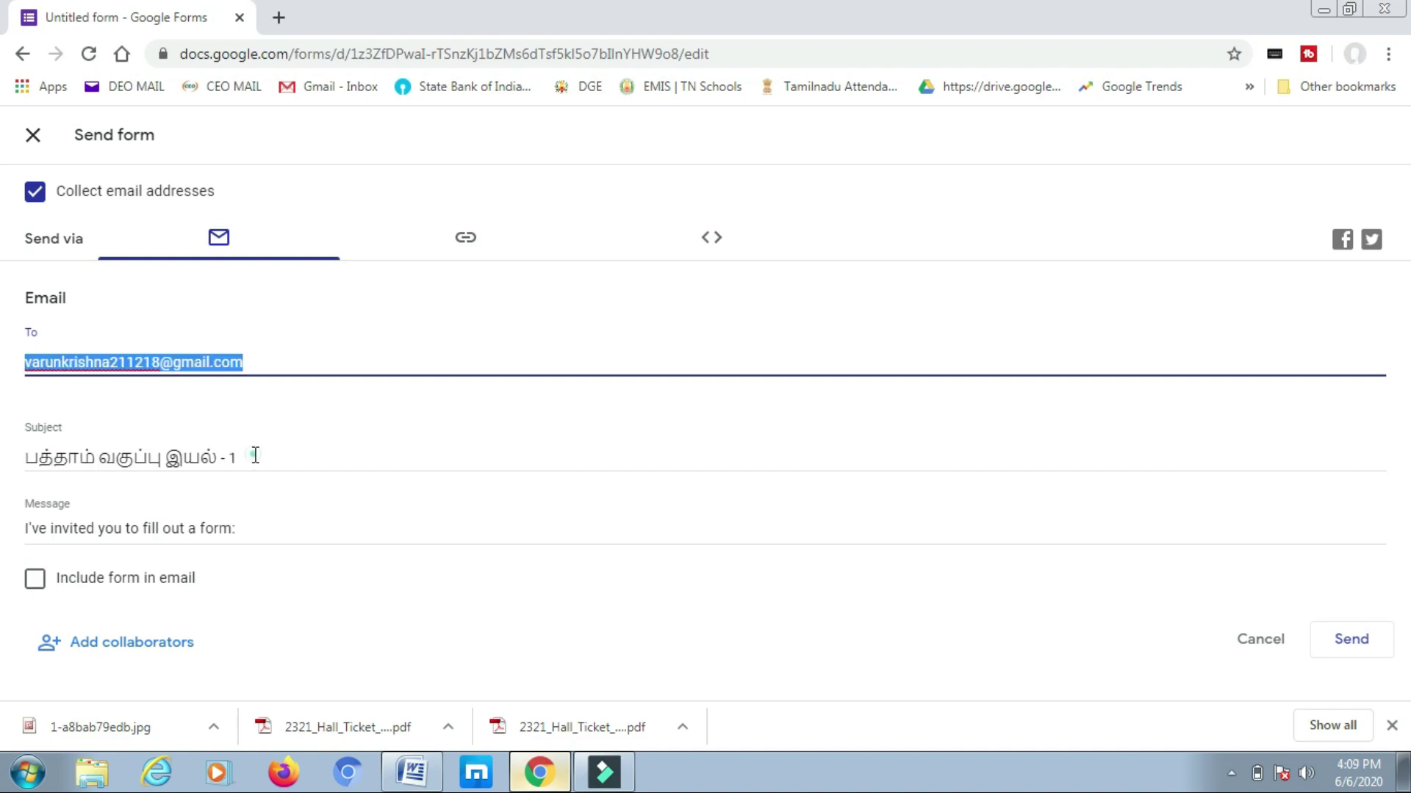
{"action": "left_click", "coordinate": [255, 455]}
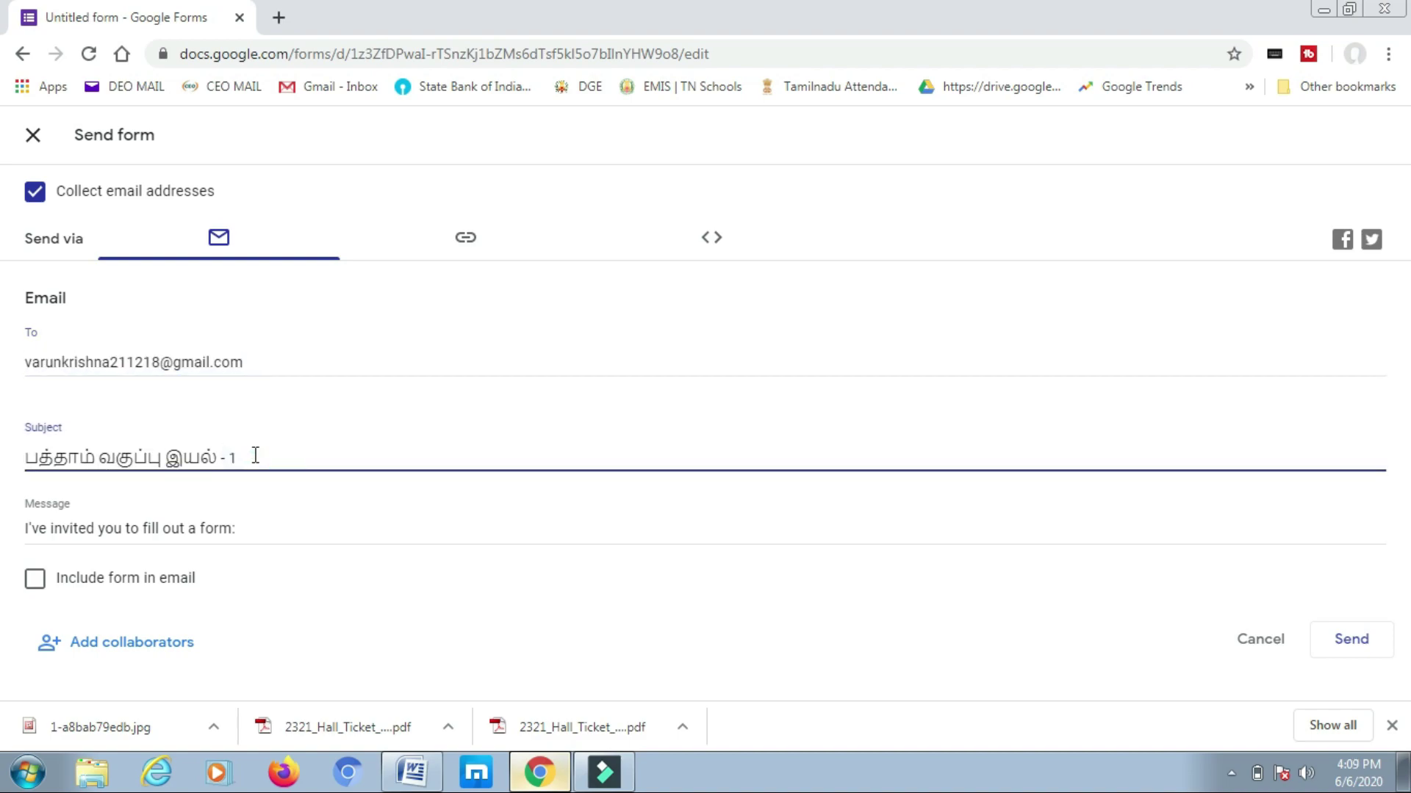
{"action": "left_click_drag", "start_coordinate": [255, 456], "coordinate": [26, 456]}
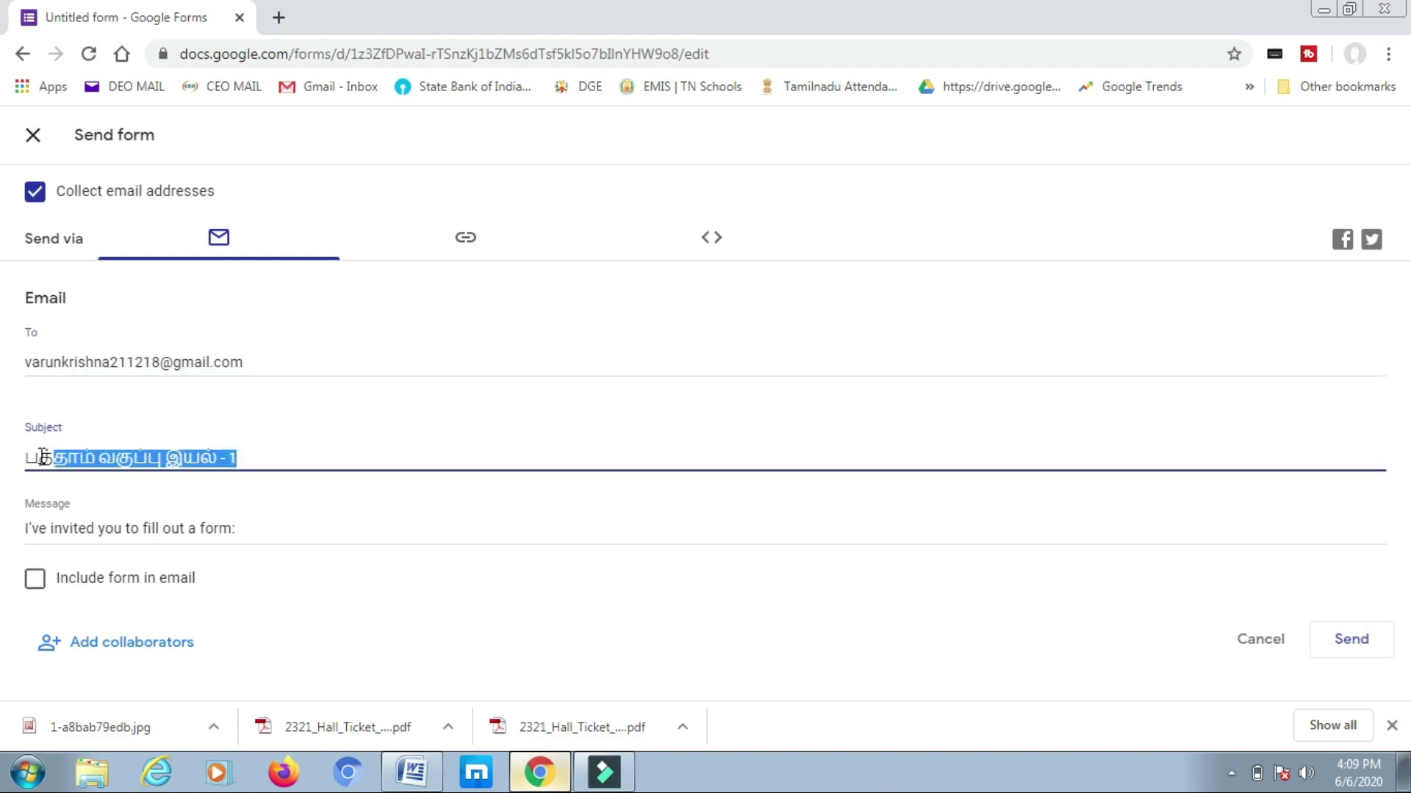
{"action": "left_click", "coordinate": [281, 508]}
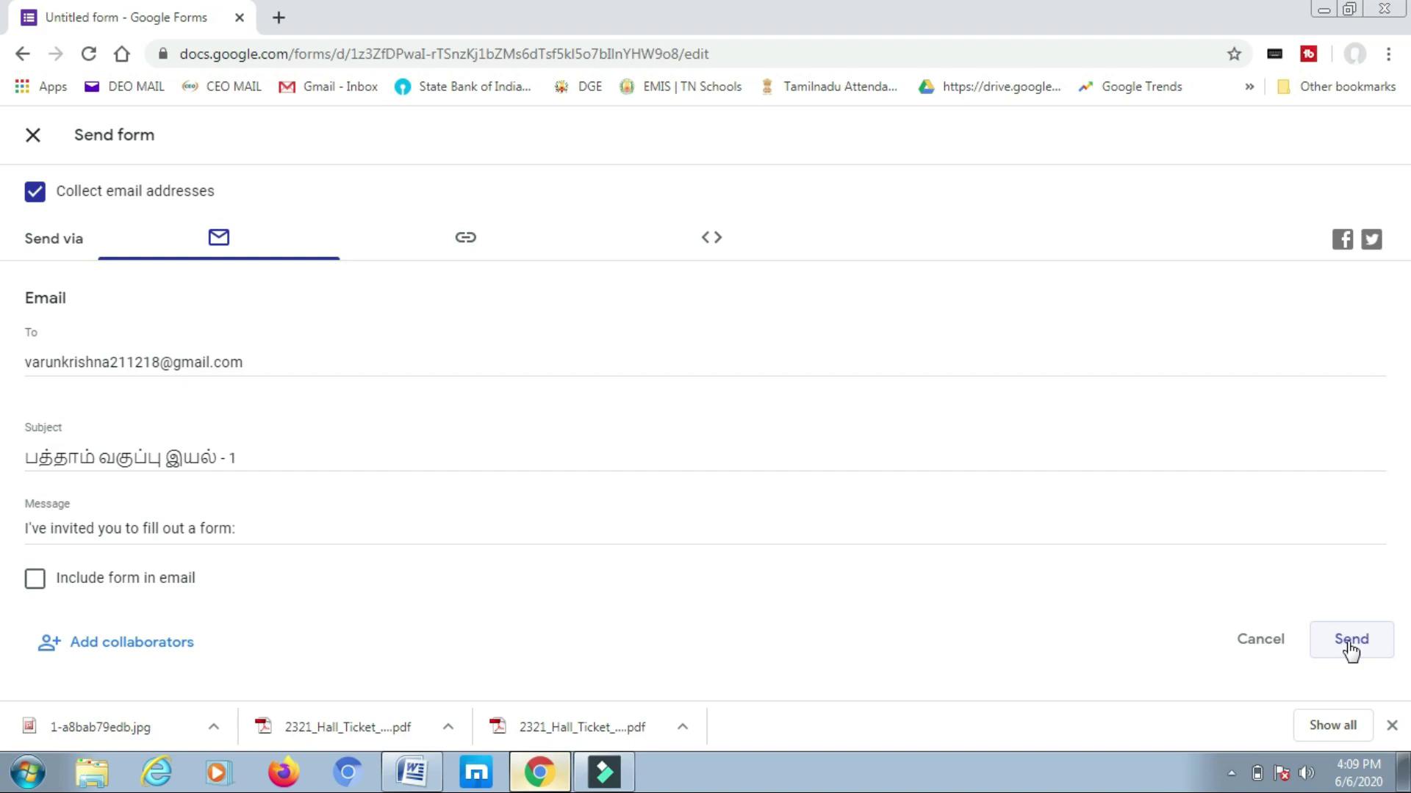
{"action": "left_click", "coordinate": [466, 239]}
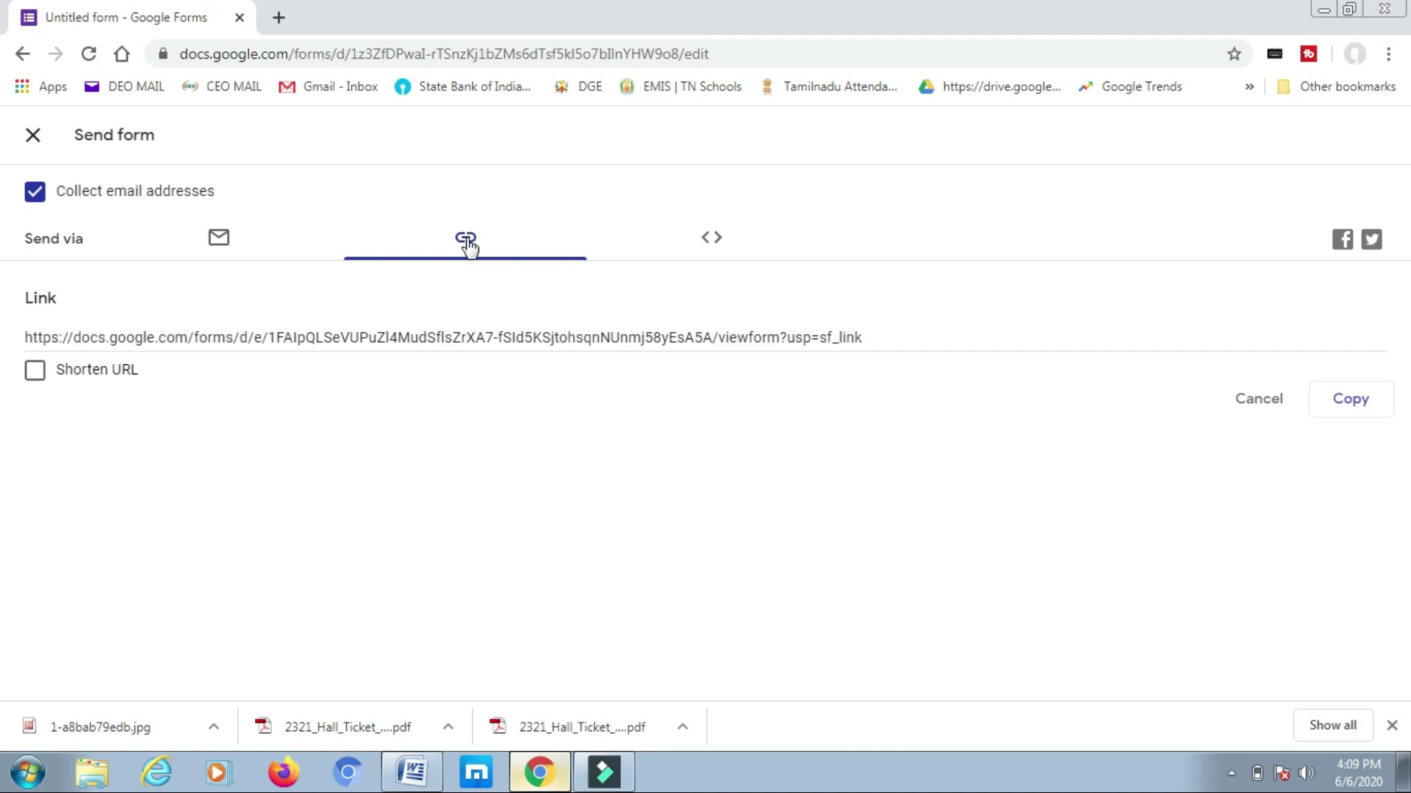
- Shorten the quiz's share link
{"action": "left_click", "coordinate": [35, 373]}
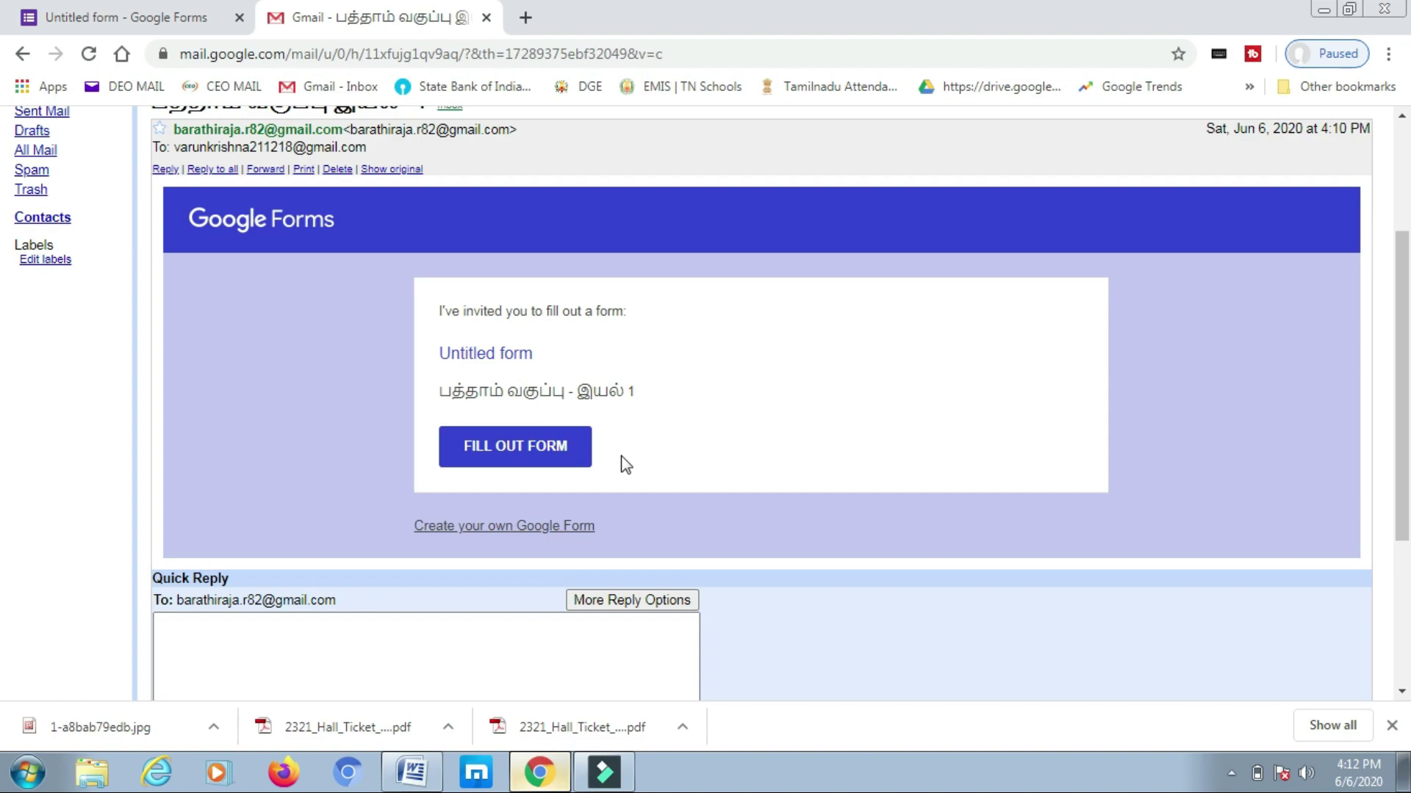
- As the student, open the quiz from the invitation, enter the email address, answer every question, and submit
{"action": "left_click", "coordinate": [513, 450]}
{"action": "scroll", "coordinate": [530, 452], "scroll_direction": "down", "scroll_amount": 1}
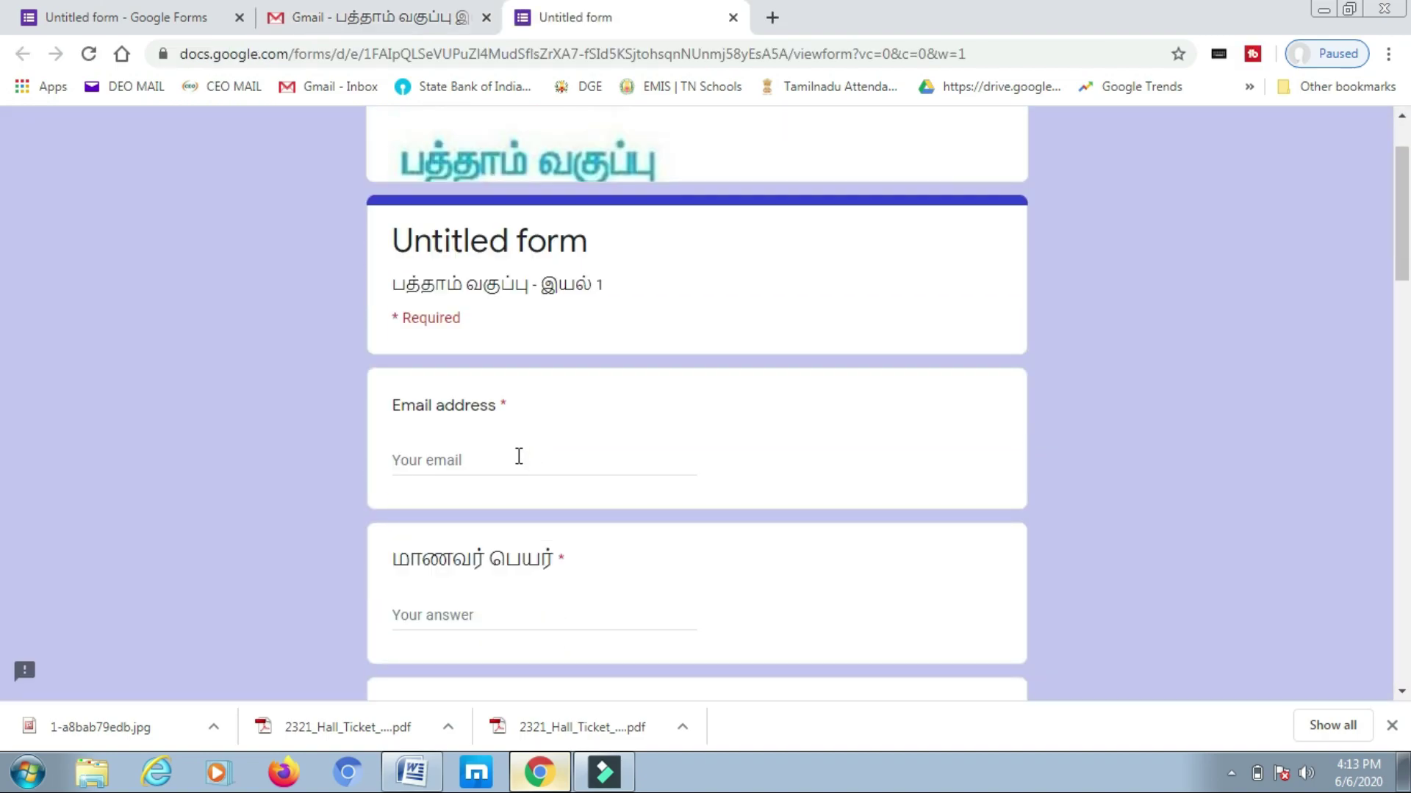
{"action": "left_click", "coordinate": [503, 461]}
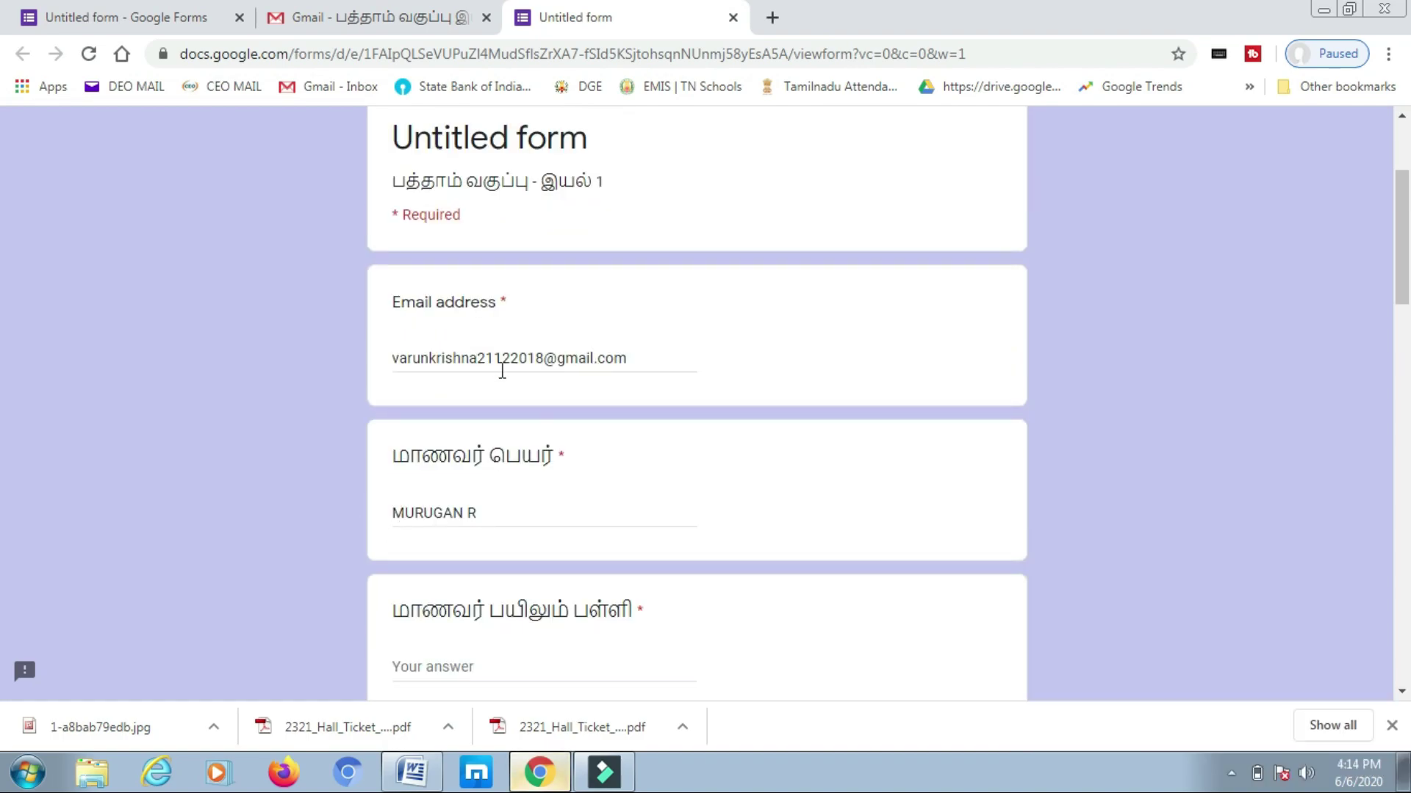
{"action": "scroll", "coordinate": [471, 462], "scroll_direction": "down", "scroll_amount": 3}
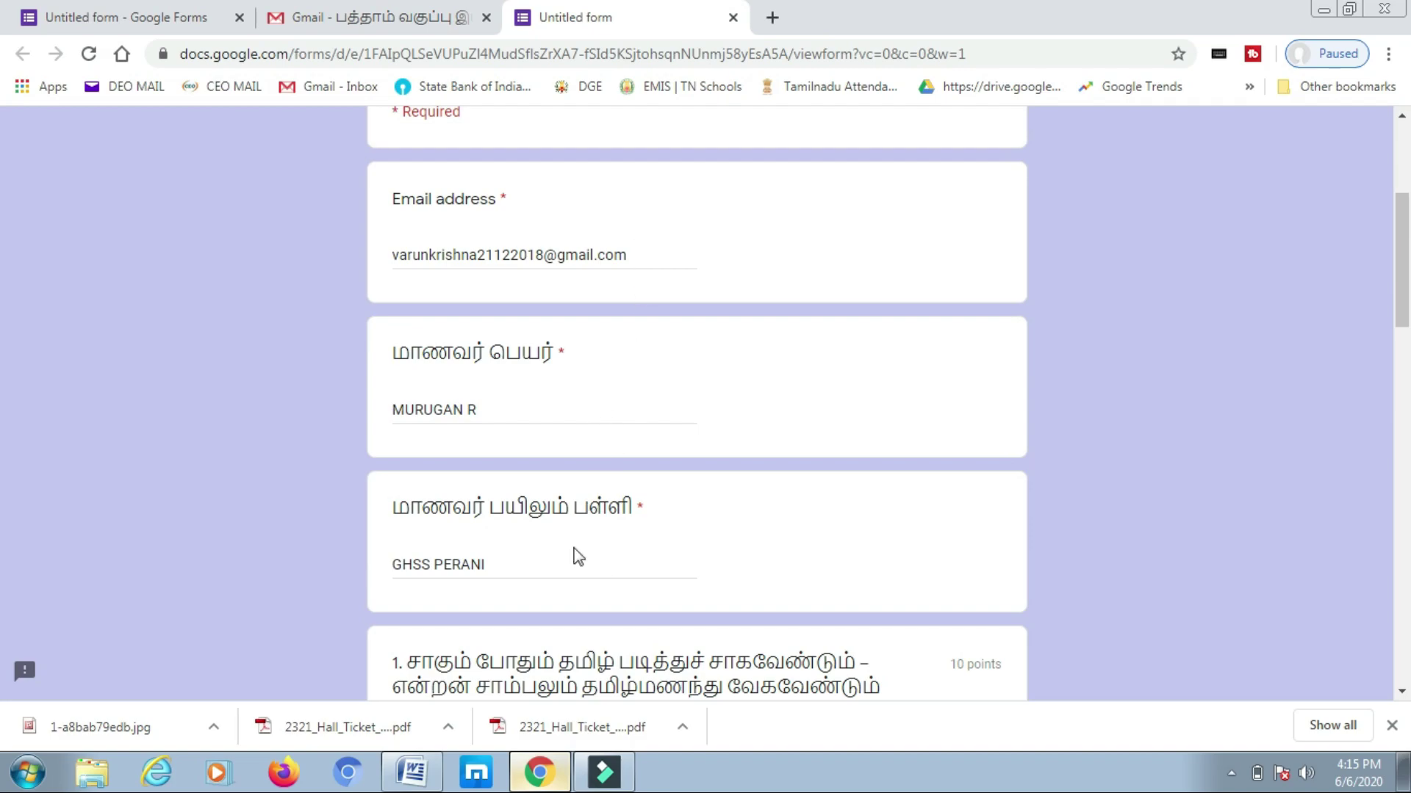
{"action": "scroll", "coordinate": [576, 558], "scroll_direction": "down", "scroll_amount": 2}
{"action": "scroll", "coordinate": [577, 558], "scroll_direction": "down", "scroll_amount": 5}
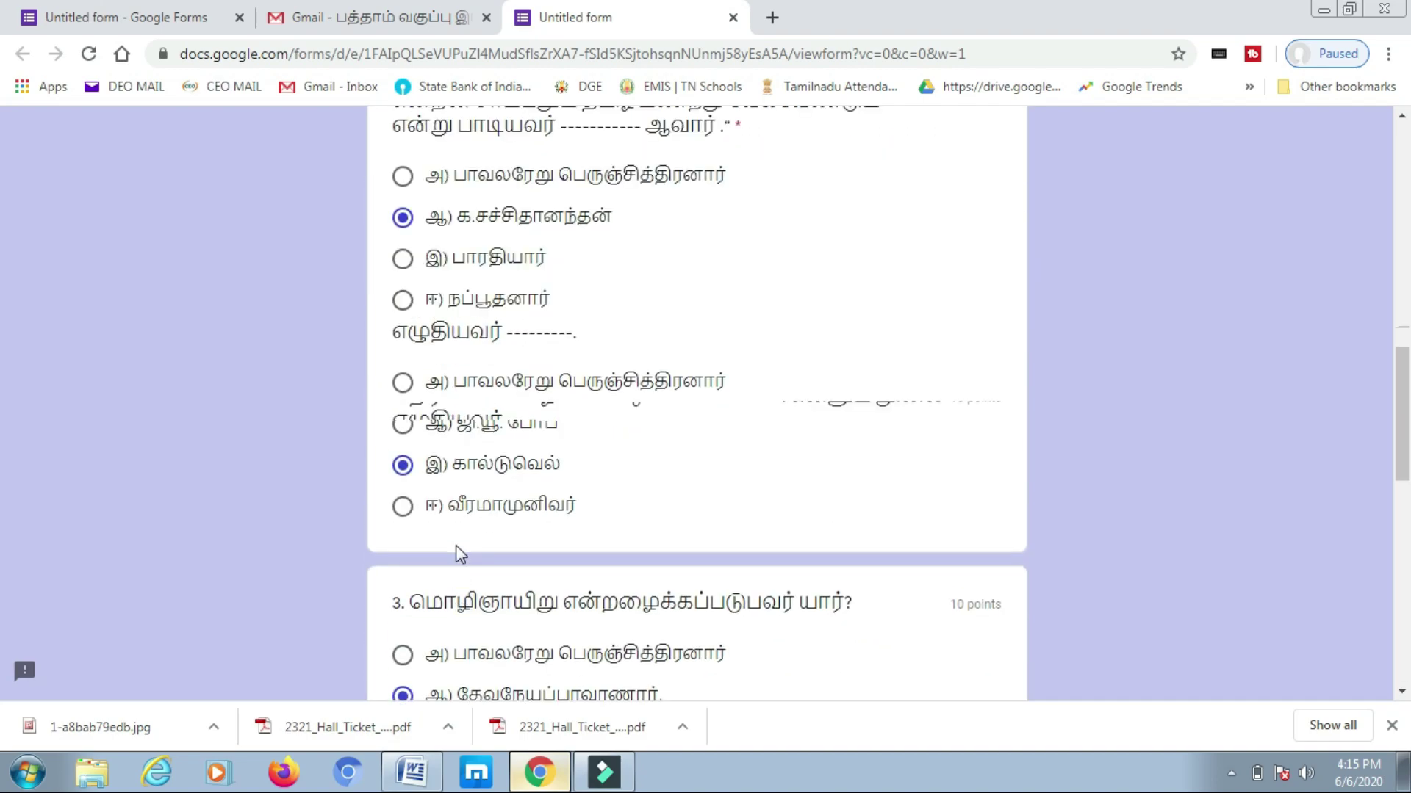
{"action": "scroll", "coordinate": [456, 546], "scroll_direction": "up", "scroll_amount": 4}
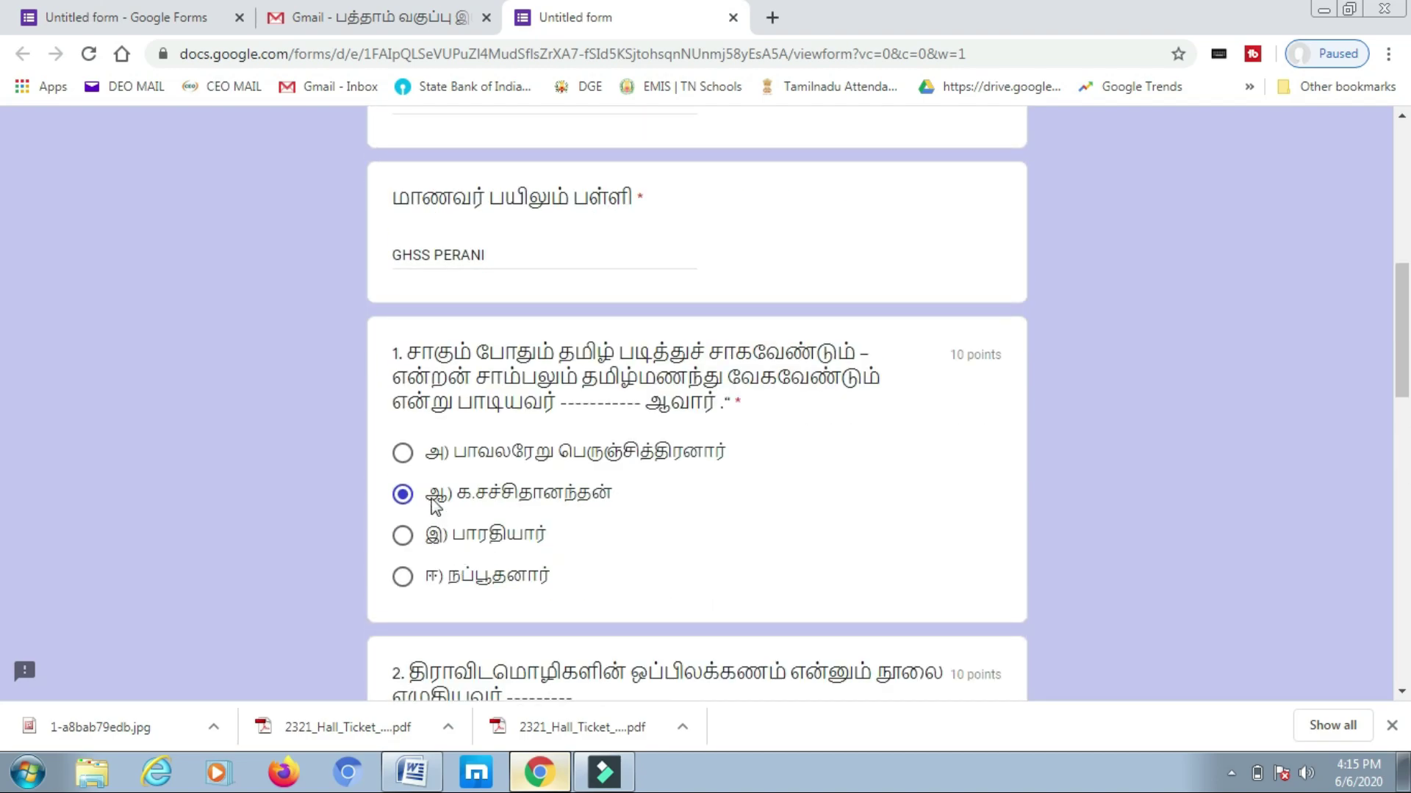
{"action": "scroll", "coordinate": [463, 494], "scroll_direction": "down", "scroll_amount": 4}
{"action": "scroll", "coordinate": [491, 481], "scroll_direction": "up", "scroll_amount": 3}
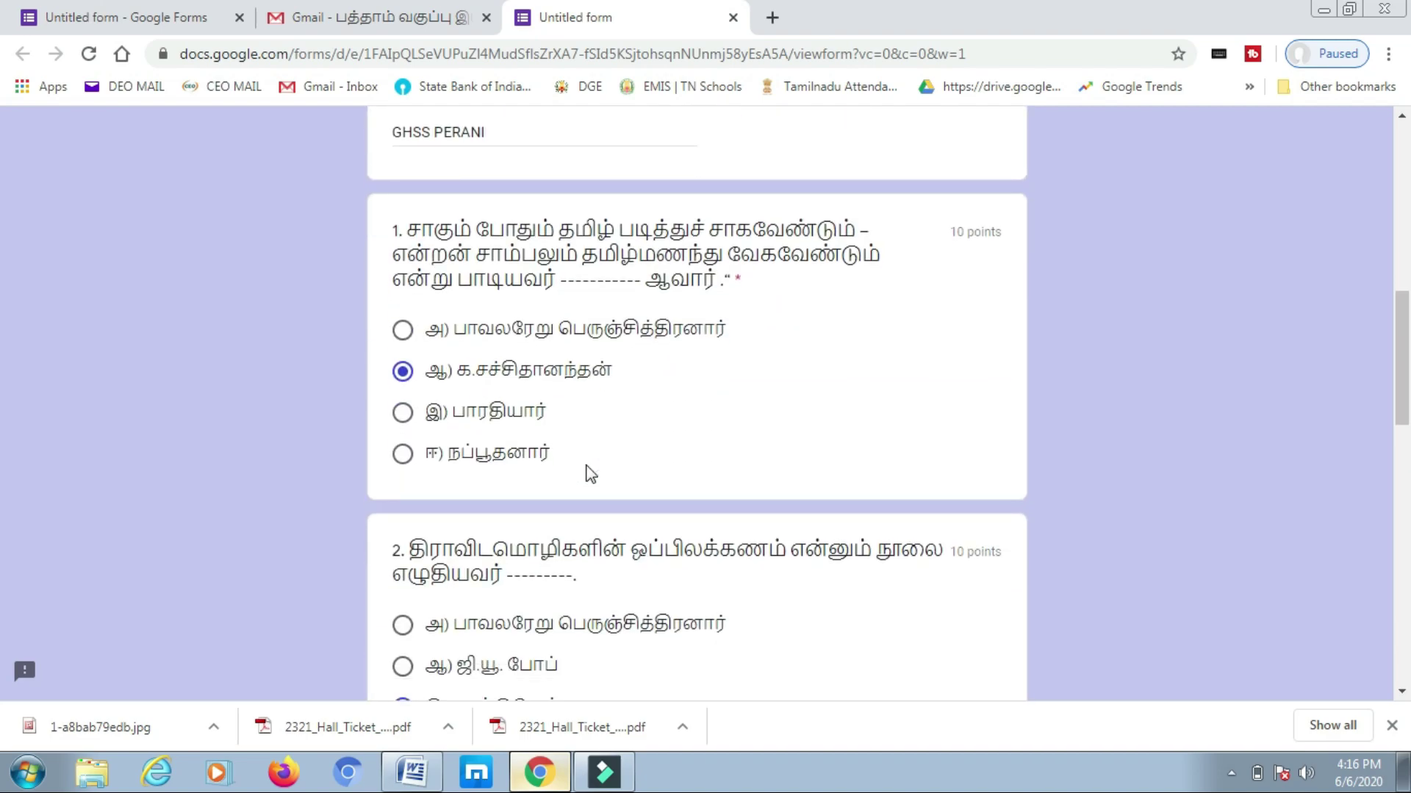
{"action": "scroll", "coordinate": [591, 474], "scroll_direction": "down", "scroll_amount": 15}
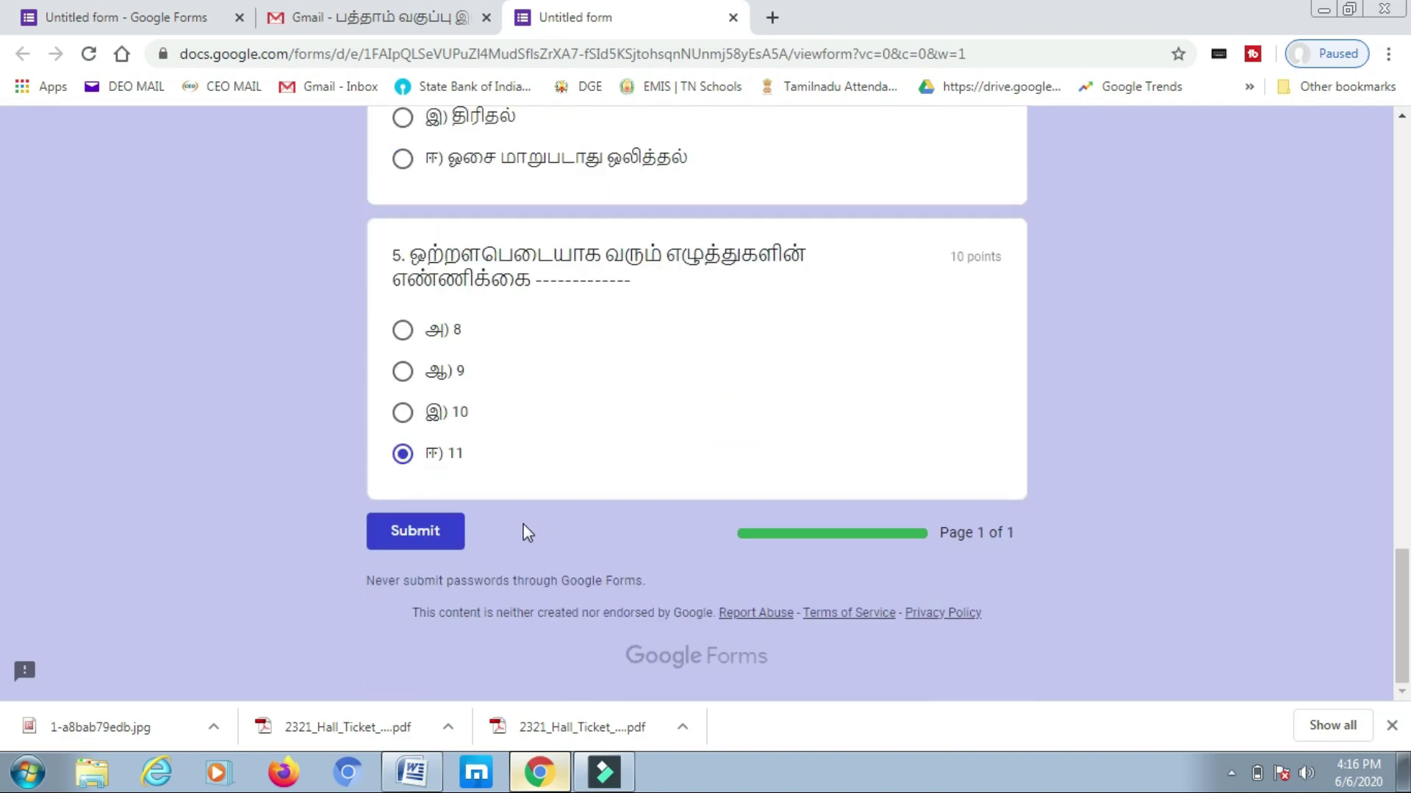
{"action": "left_click", "coordinate": [415, 536]}
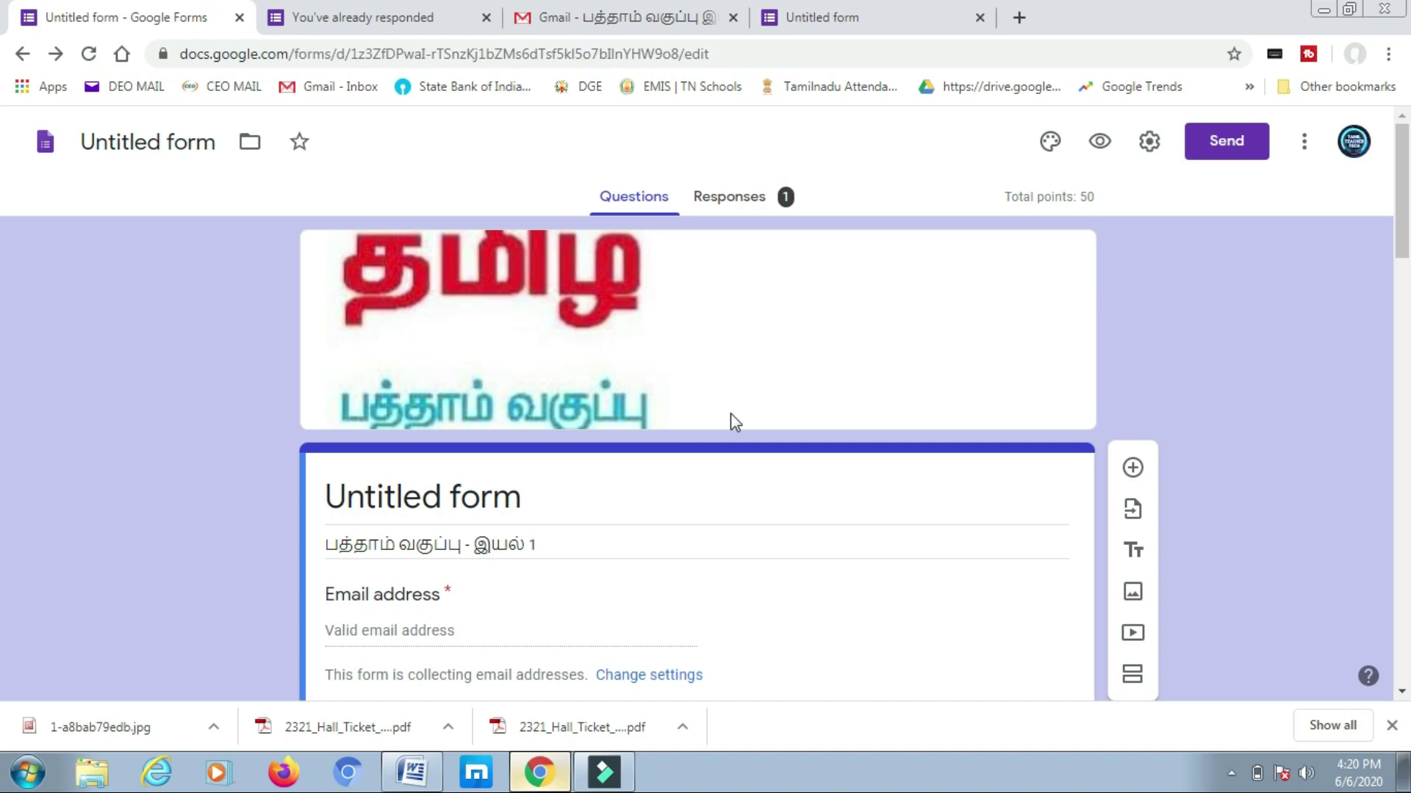
- Check the Summary, Question and Individual response views, showing the student's 50/50 score
{"action": "scroll", "coordinate": [731, 429], "scroll_direction": "down", "scroll_amount": 5}
{"action": "scroll", "coordinate": [736, 428], "scroll_direction": "up", "scroll_amount": 5}
{"action": "left_click", "coordinate": [757, 208]}
{"action": "scroll", "coordinate": [544, 460], "scroll_direction": "down", "scroll_amount": 3}
{"action": "scroll", "coordinate": [544, 460], "scroll_direction": "down", "scroll_amount": 1}
{"action": "scroll", "coordinate": [545, 466], "scroll_direction": "up", "scroll_amount": 10}
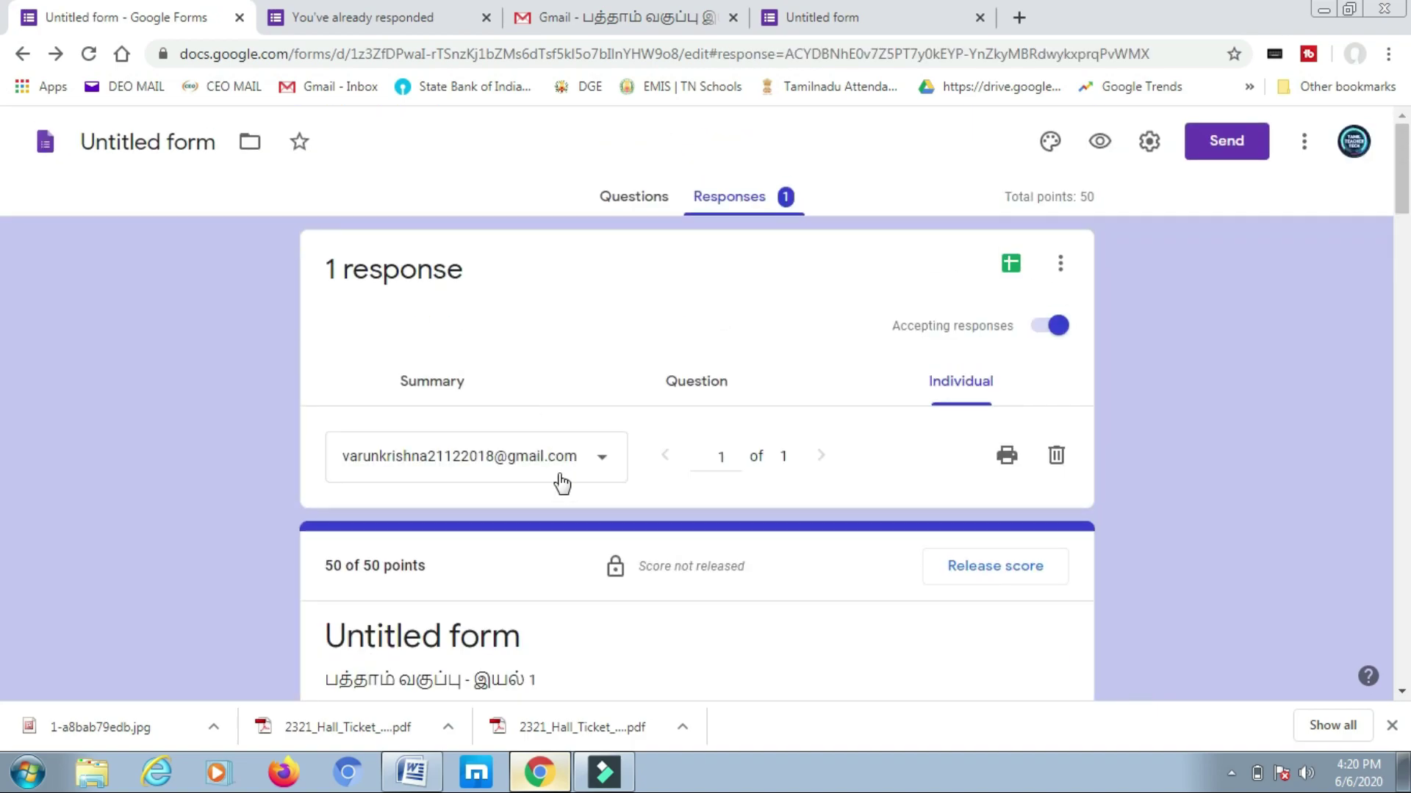
{"action": "scroll", "coordinate": [563, 483], "scroll_direction": "down", "scroll_amount": 2}
{"action": "key", "text": "alt+Left"}
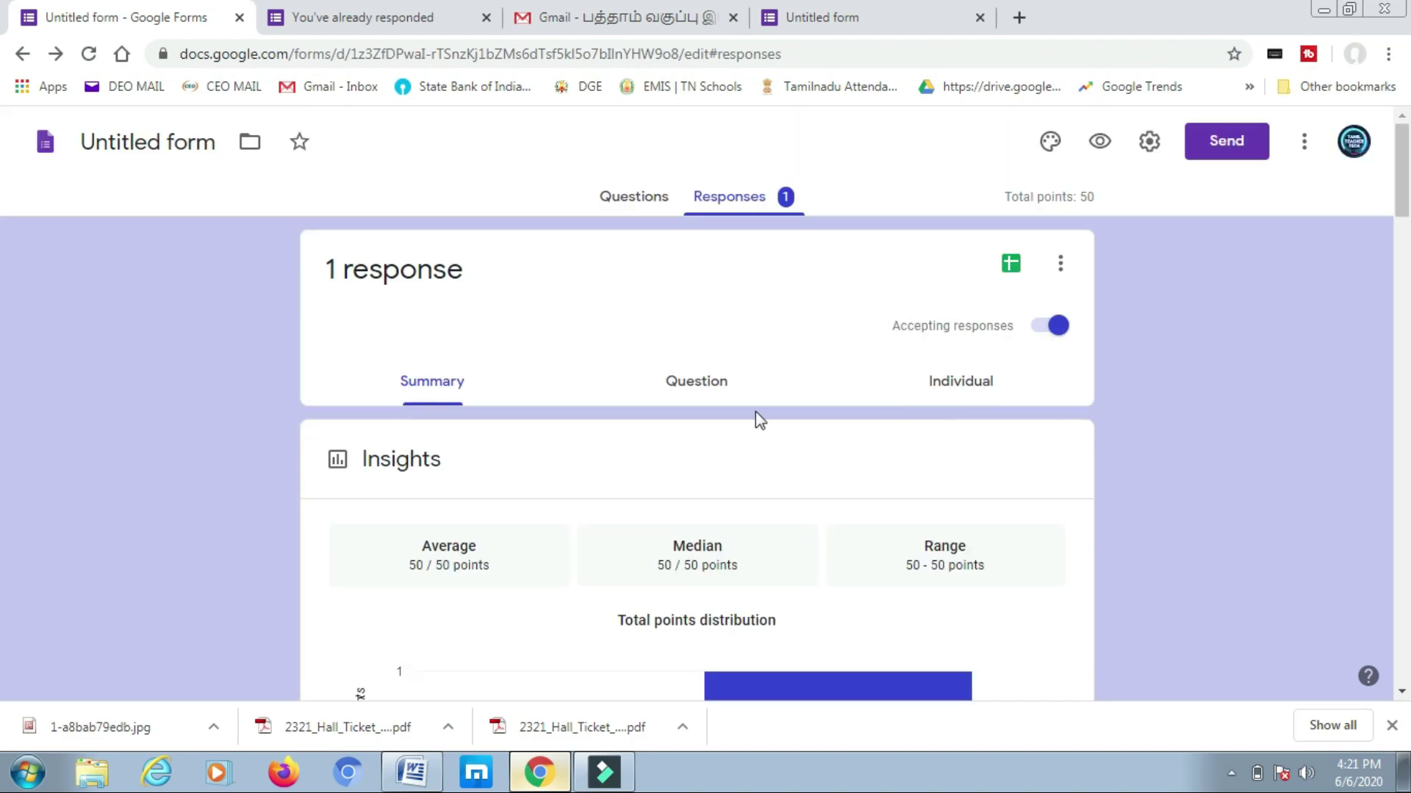
{"action": "scroll", "coordinate": [432, 393], "scroll_direction": "down", "scroll_amount": 2}
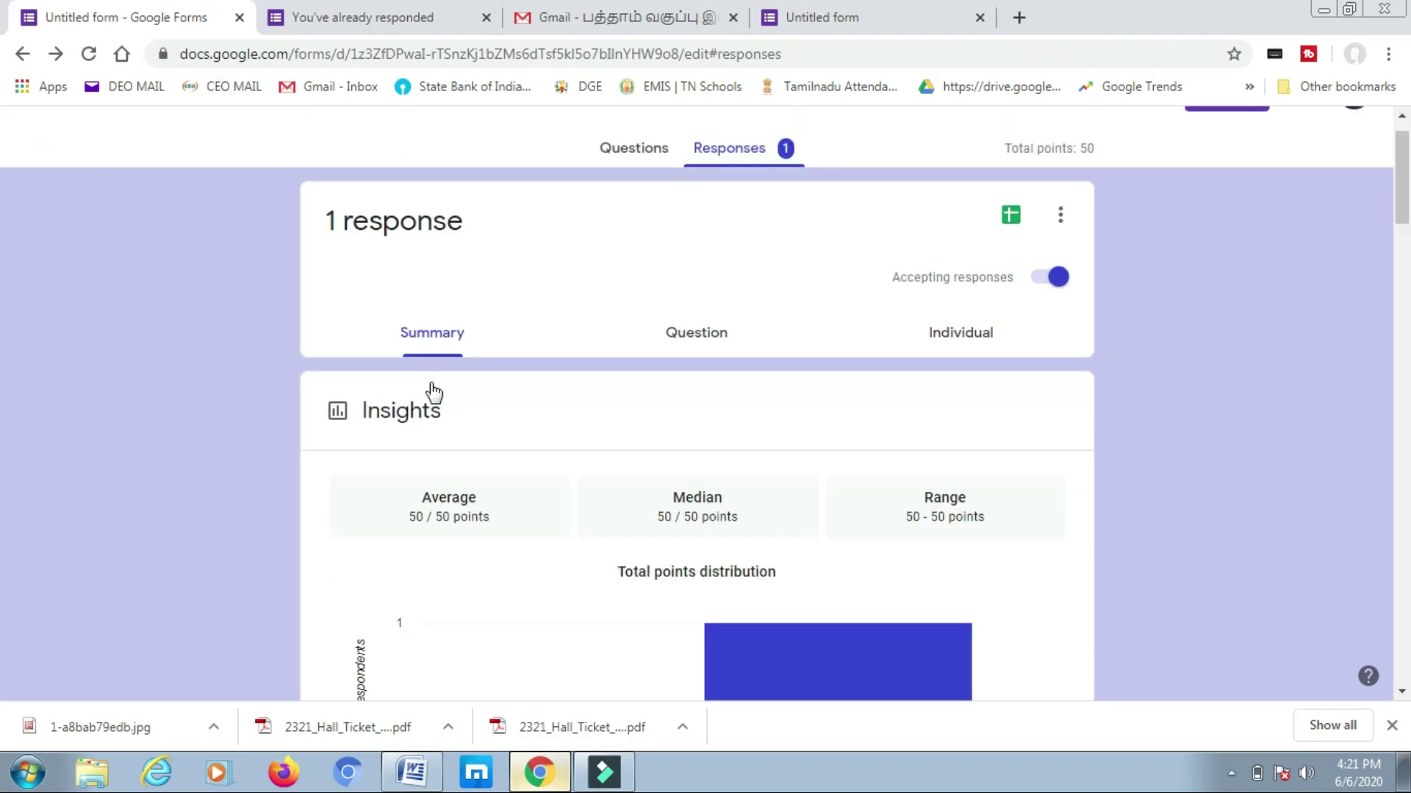
{"action": "scroll", "coordinate": [435, 393], "scroll_direction": "up", "scroll_amount": 2}
{"action": "left_click", "coordinate": [699, 378]}
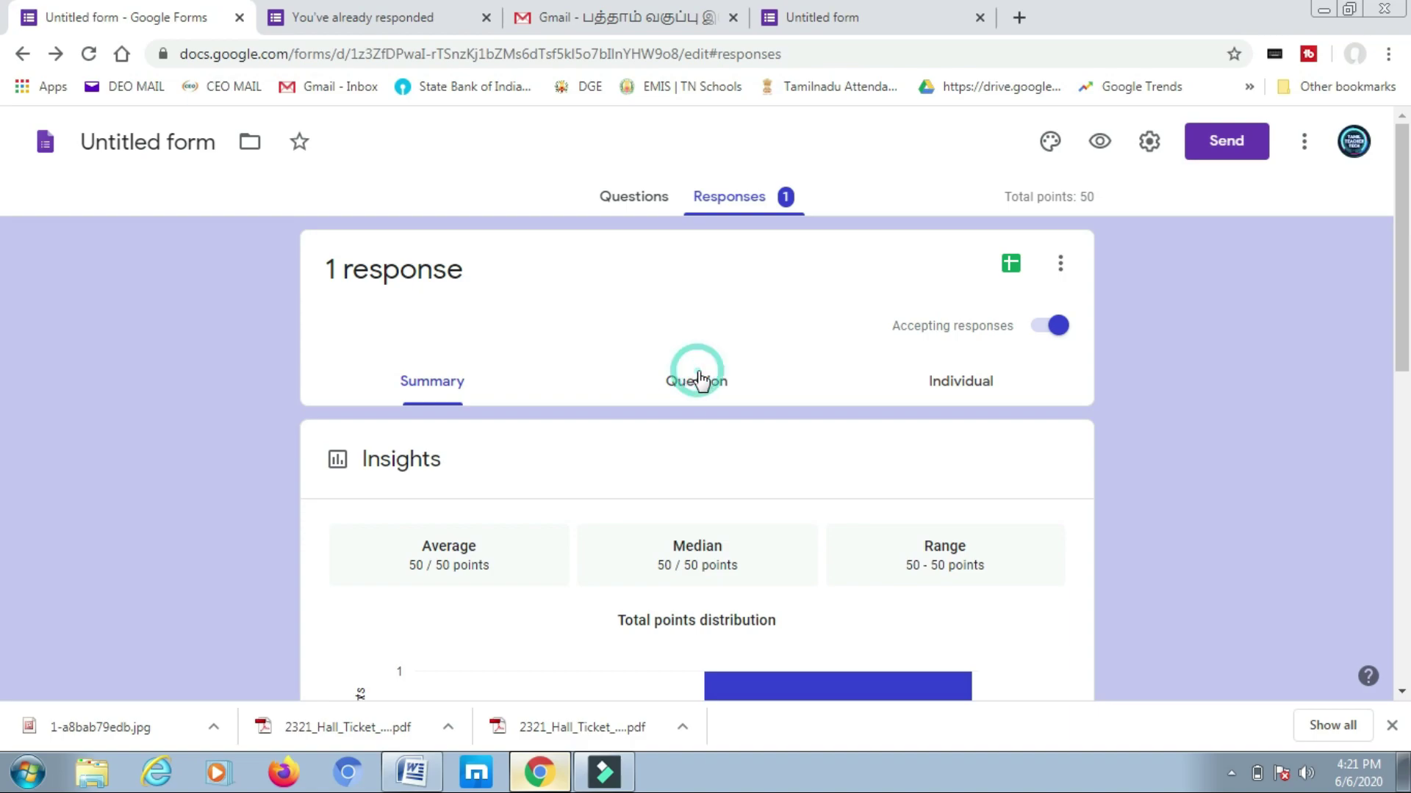
{"action": "left_click", "coordinate": [970, 388]}
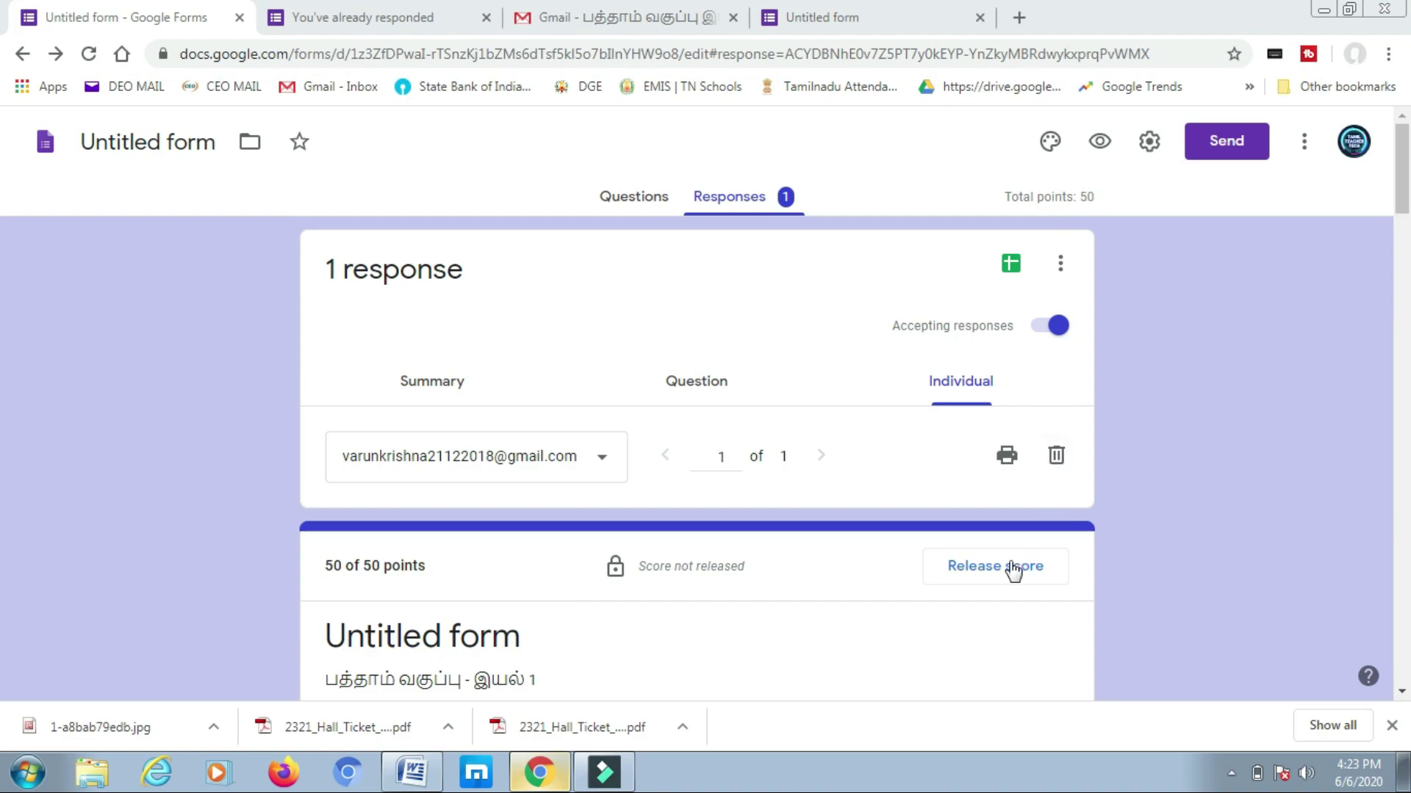
- Release the student's score to All Respondents and send the score emails
{"action": "left_click", "coordinate": [989, 576]}
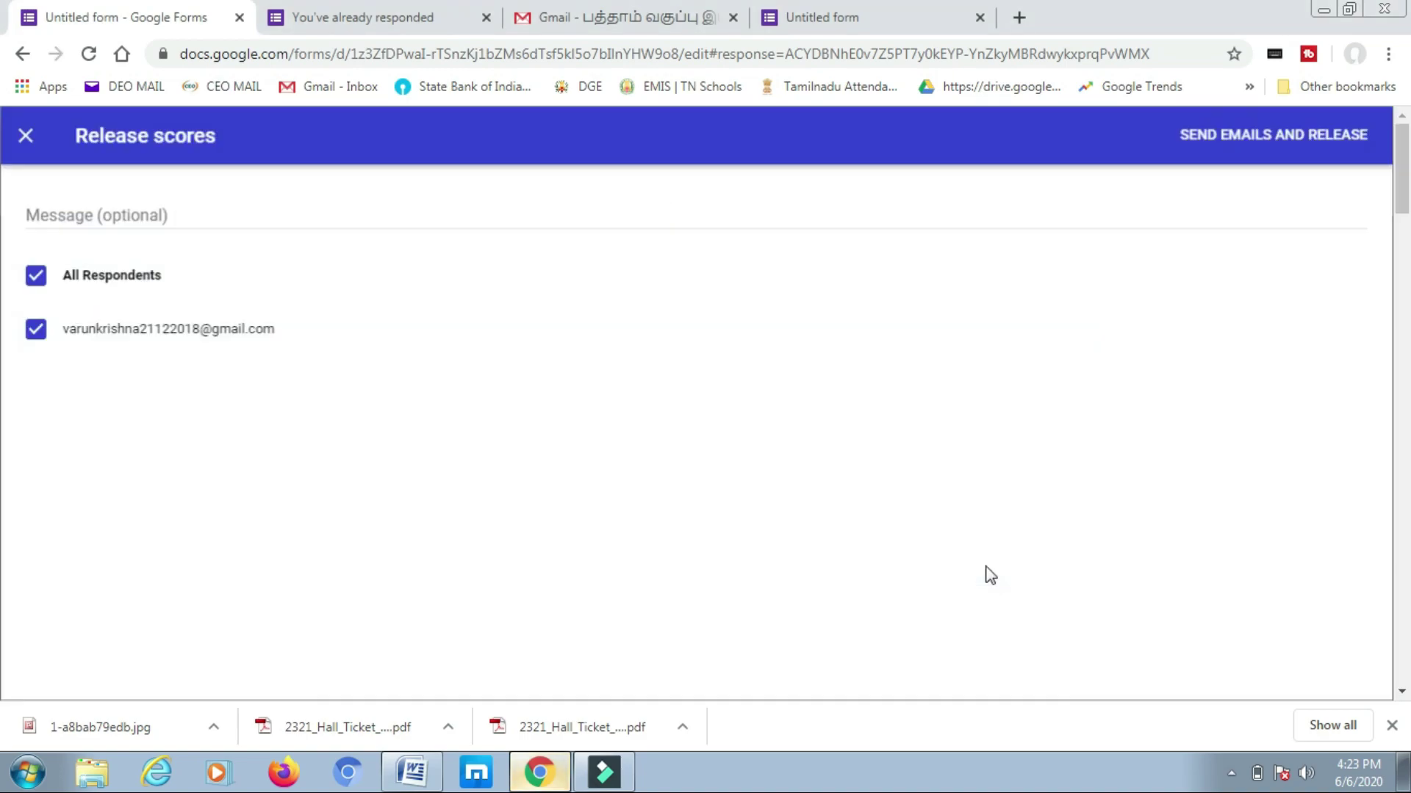
{"action": "left_click", "coordinate": [1282, 139]}
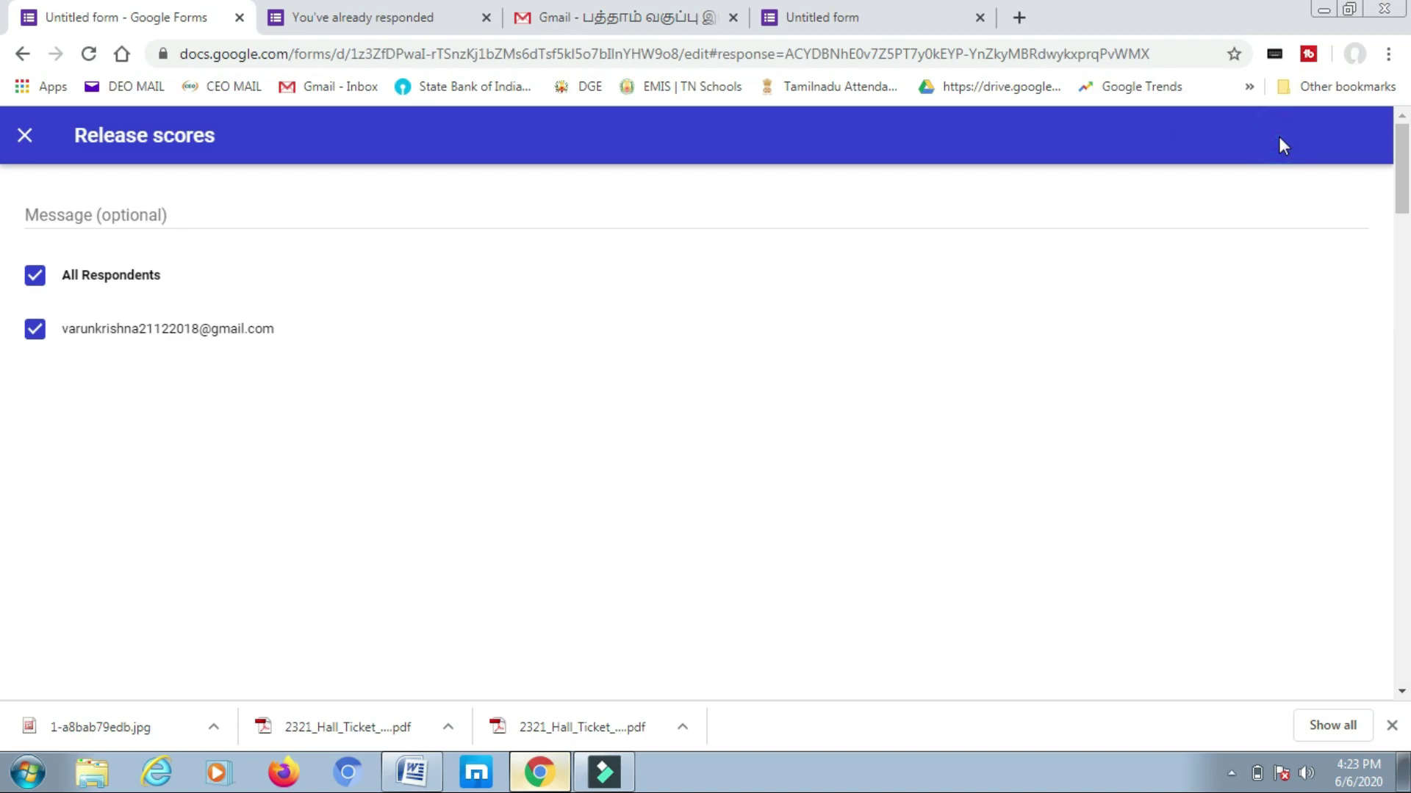